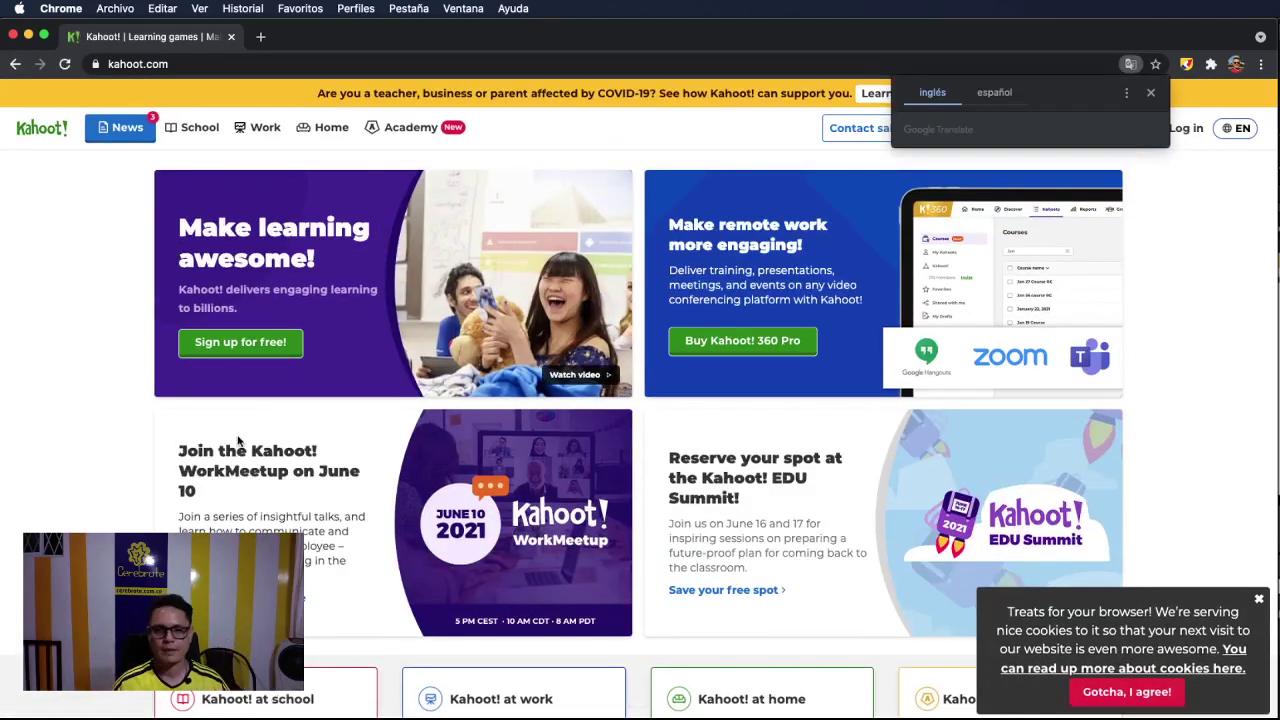
- Dismiss the cookie notice and start signing up for a Maestro account with Escuela as the workplace
{"action": "left_click", "coordinate": [1259, 600]}
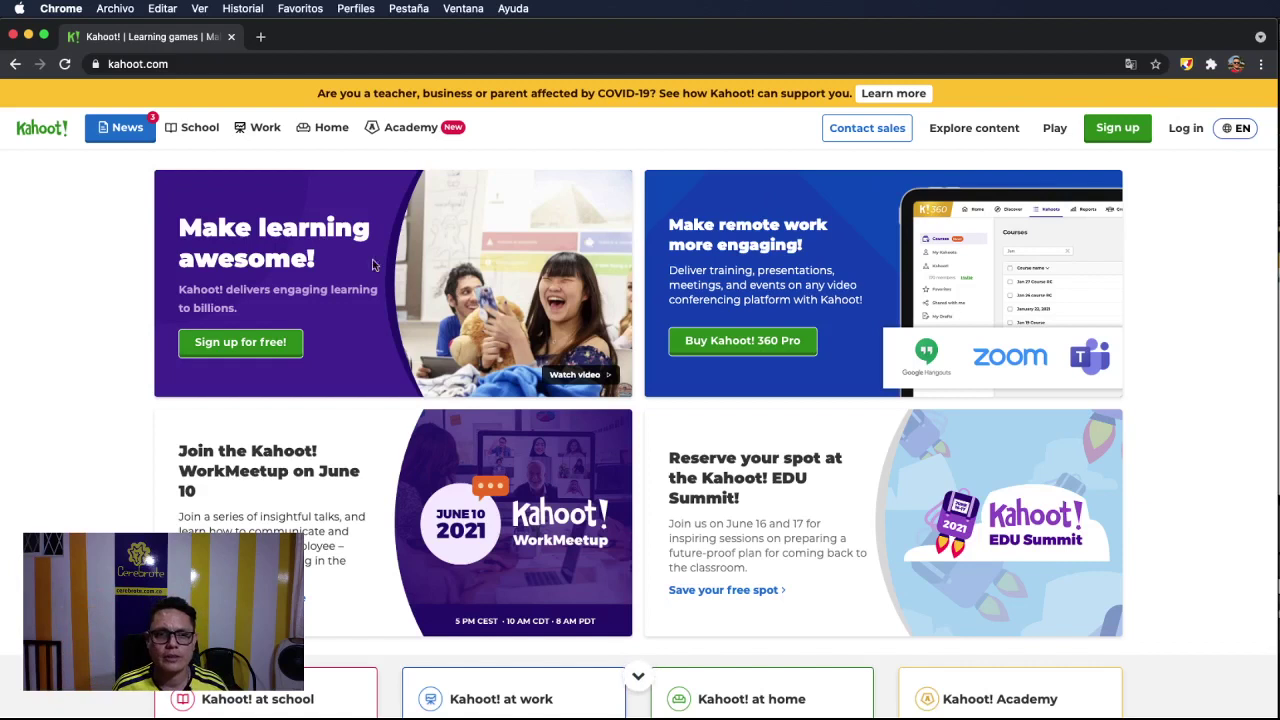
{"action": "left_click", "coordinate": [1119, 136]}
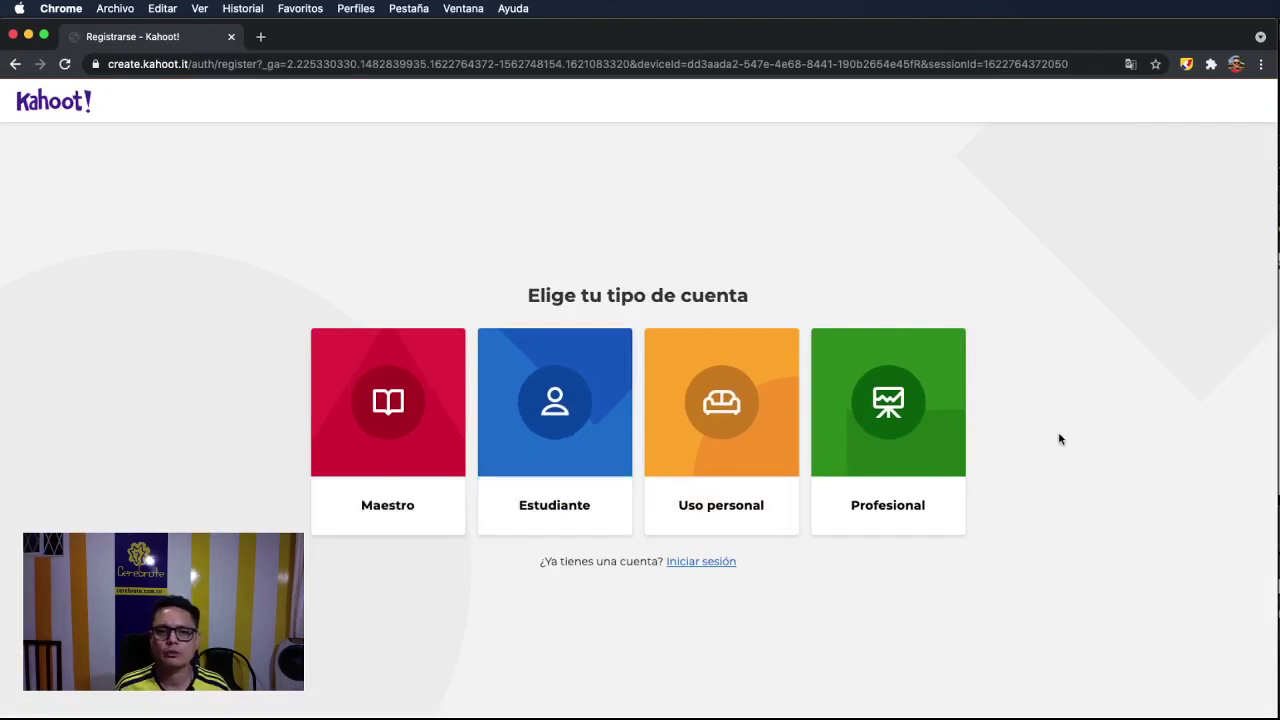
{"action": "left_click", "coordinate": [368, 464]}
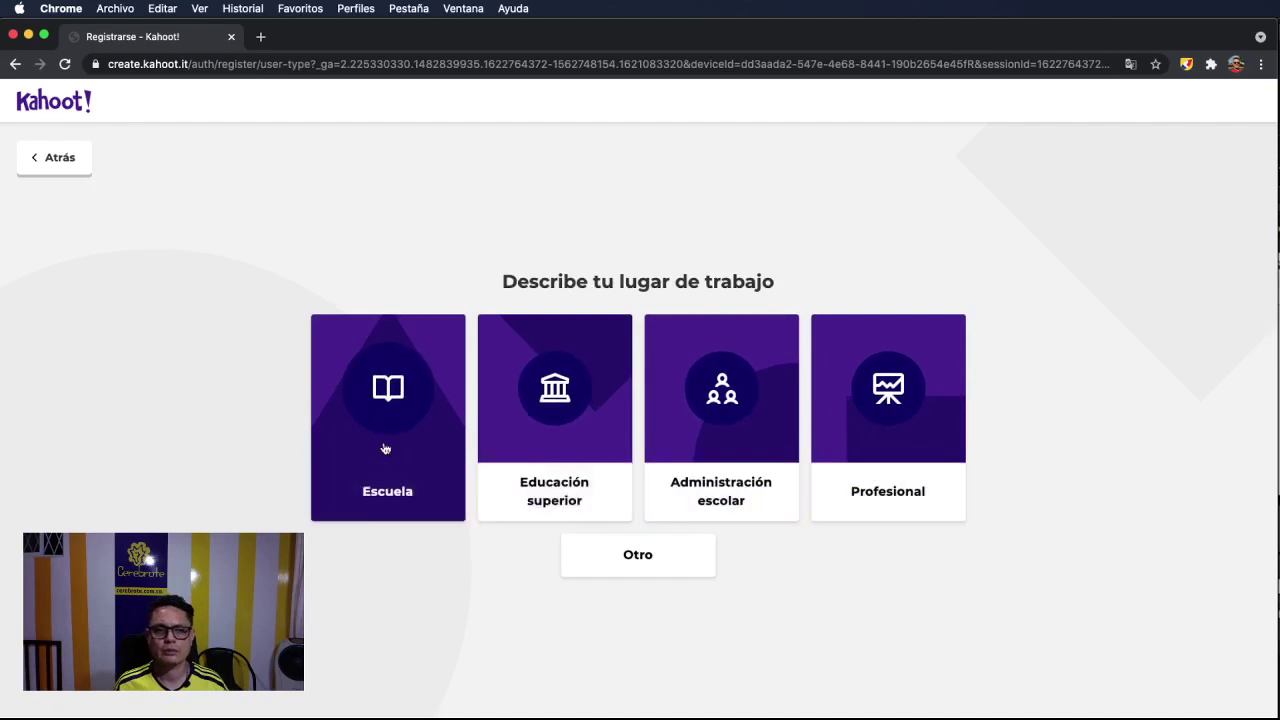
{"action": "left_click", "coordinate": [385, 448]}
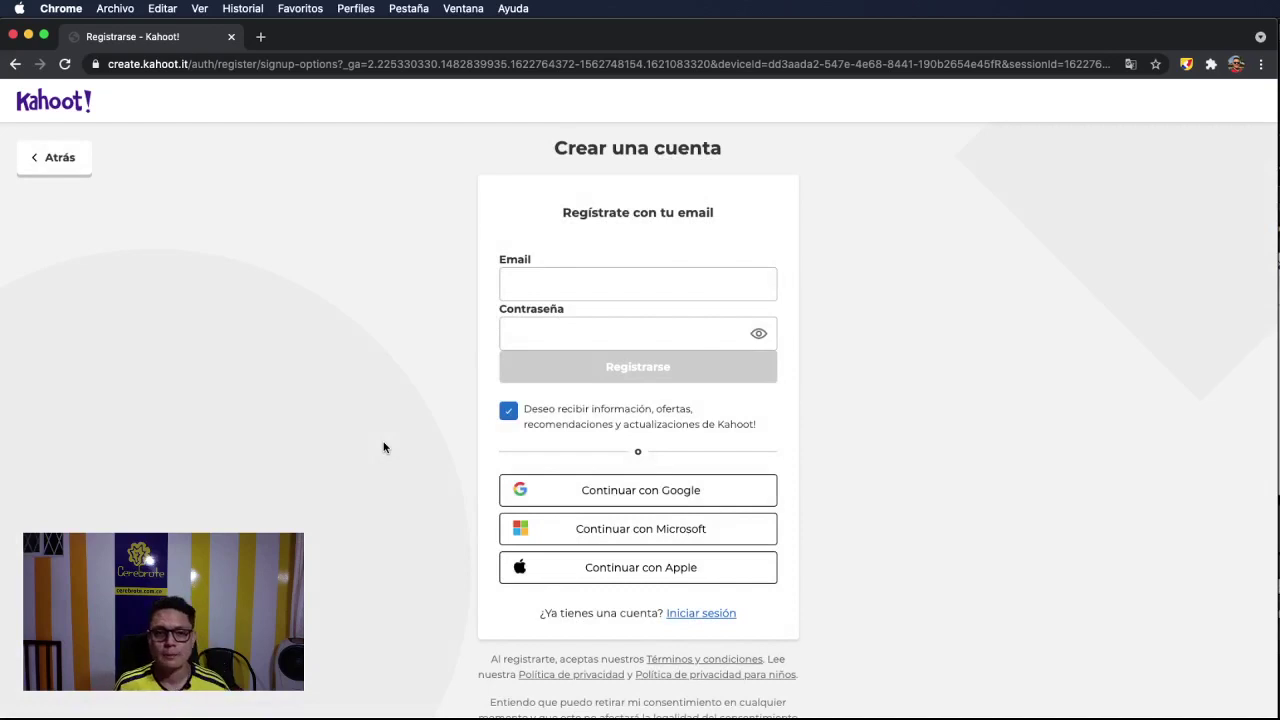
- Register through Google with the Cerebrote Virtual account, entering the account password
{"action": "scroll", "coordinate": [600, 510], "scroll_direction": "down", "scroll_amount": 1}
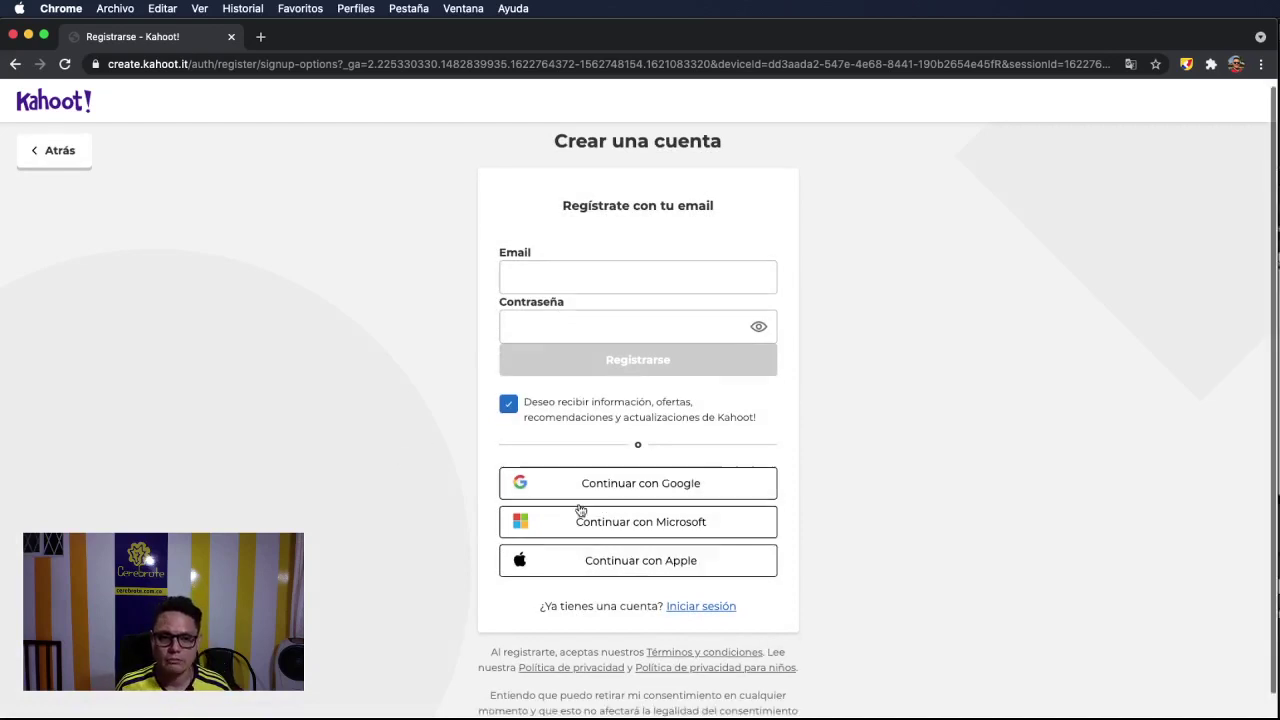
{"action": "left_click", "coordinate": [648, 488]}
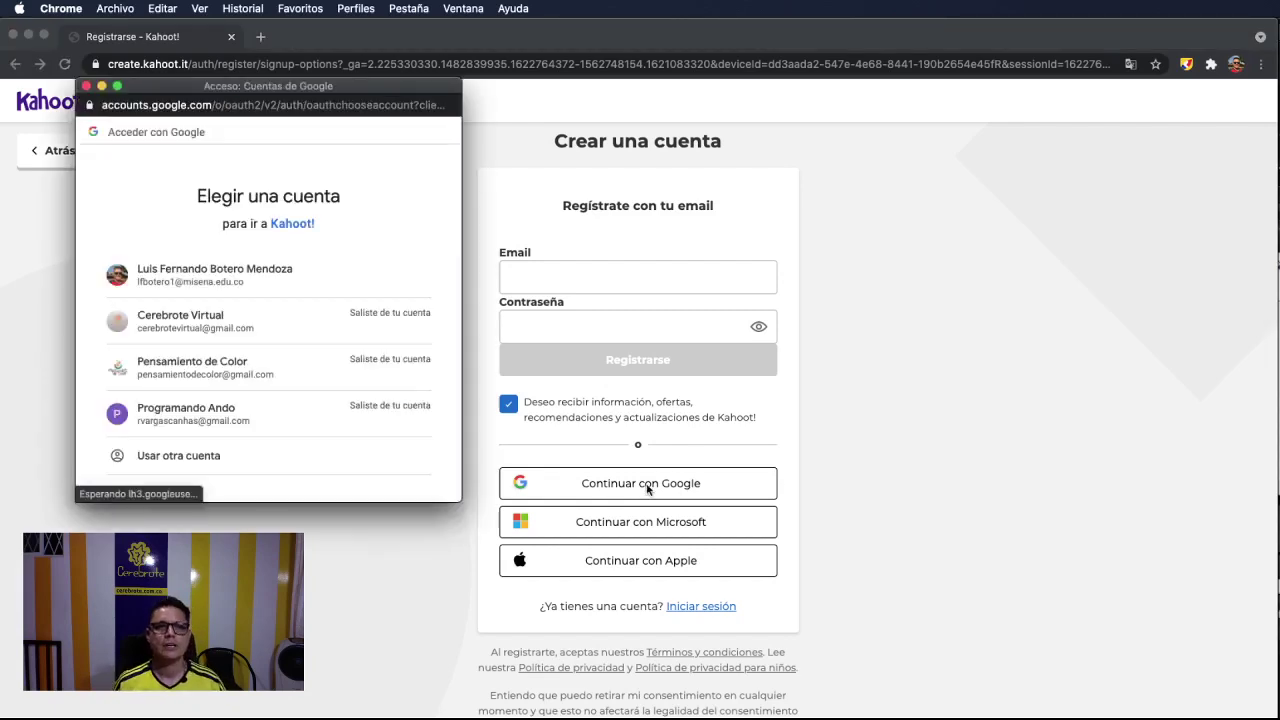
{"action": "left_click", "coordinate": [186, 320]}
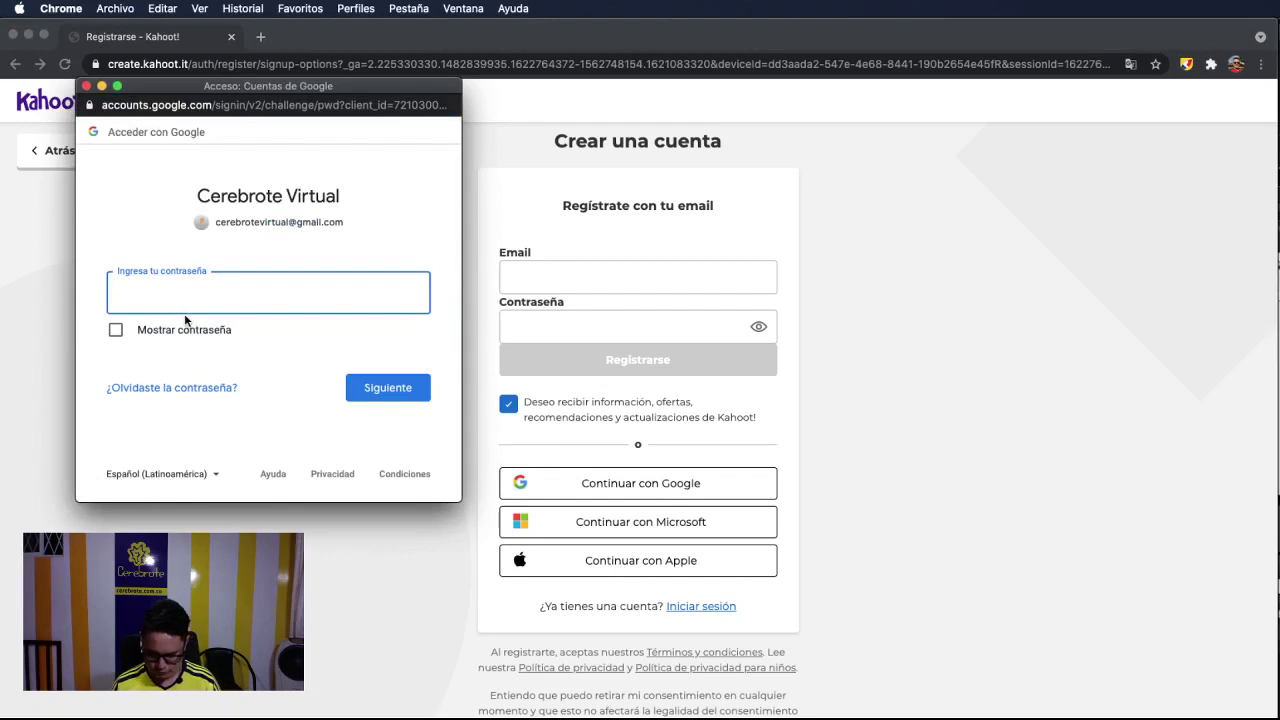
{"action": "type", "text": "•••••••••••••"}
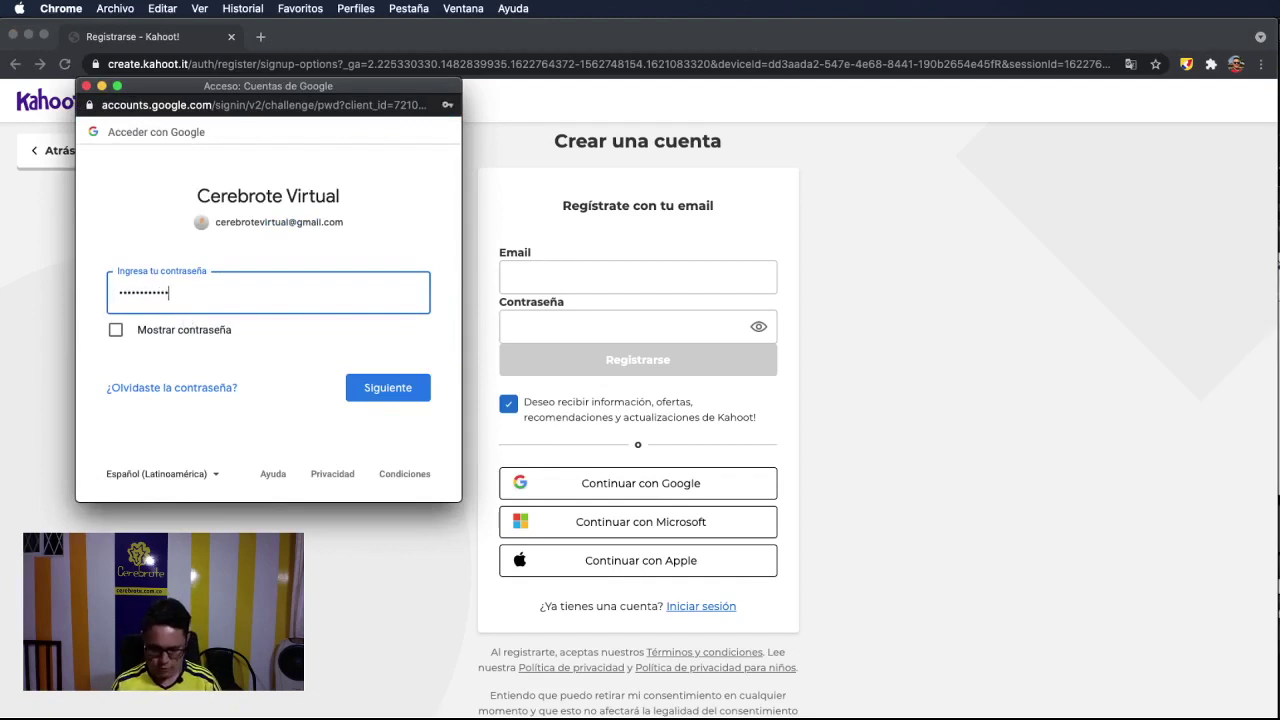
{"action": "key", "text": "super+a"}
{"action": "type", "text": "•••••••••"}
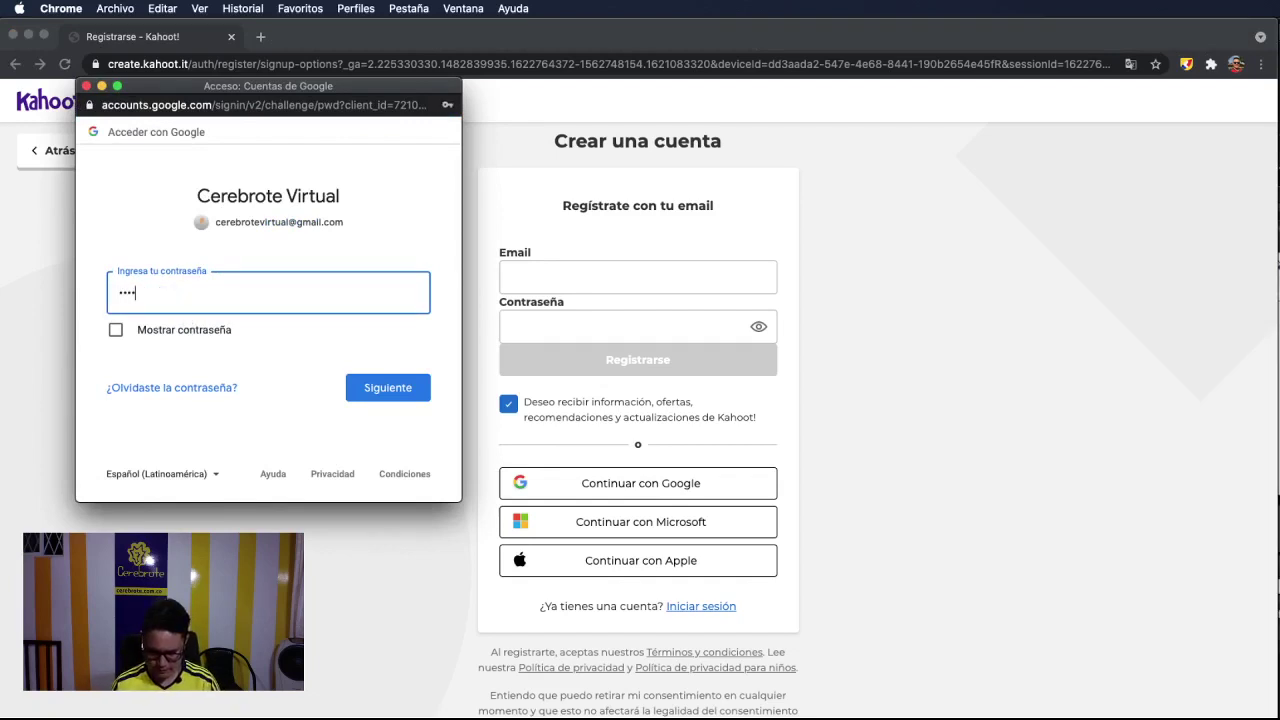
{"action": "type", "text": "•••••••"}
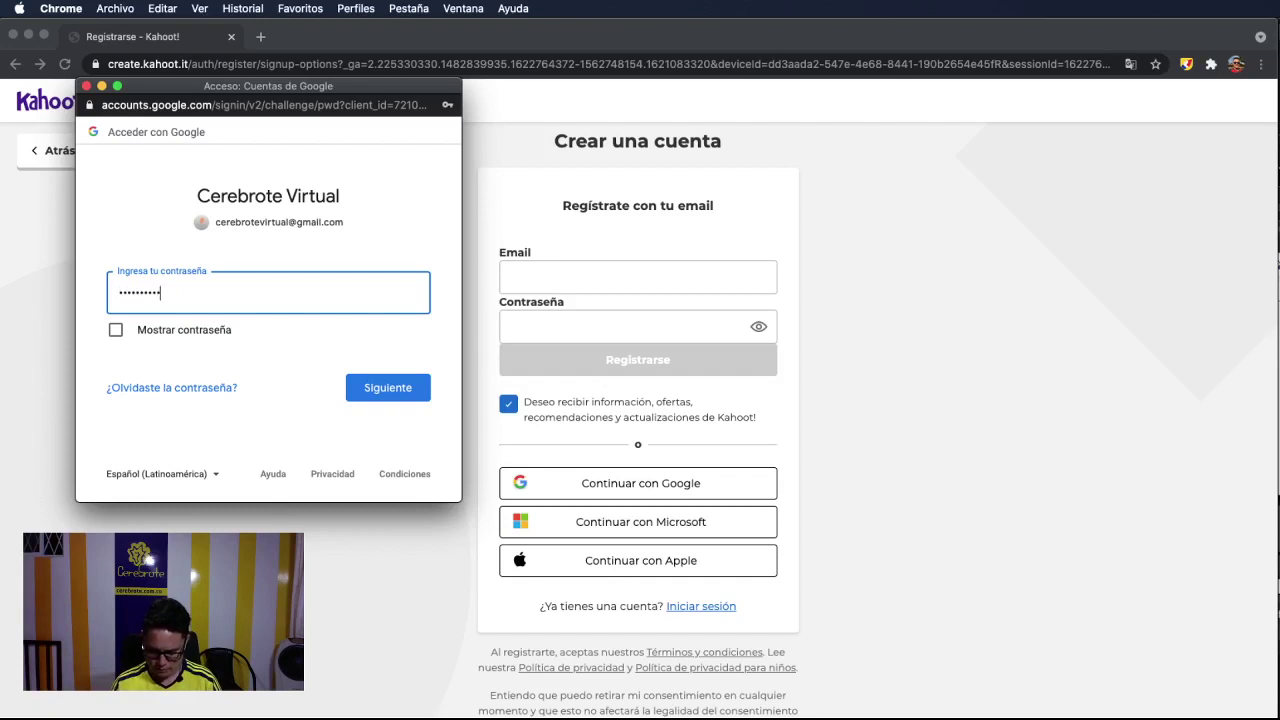
{"action": "key", "text": "Return"}
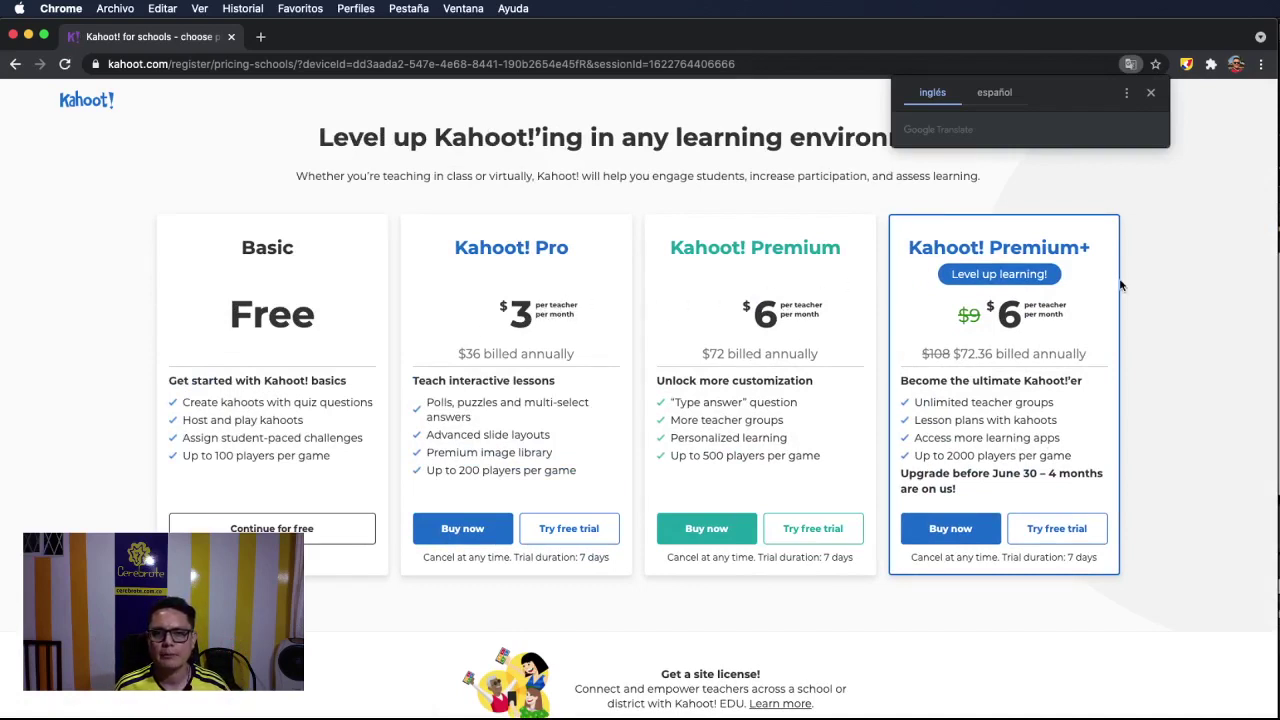
- Draw red arrows at the Basic plan's Free price and feature list, and clear the annotations
{"action": "left_click", "coordinate": [1187, 65]}
{"action": "left_click", "coordinate": [1187, 65]}
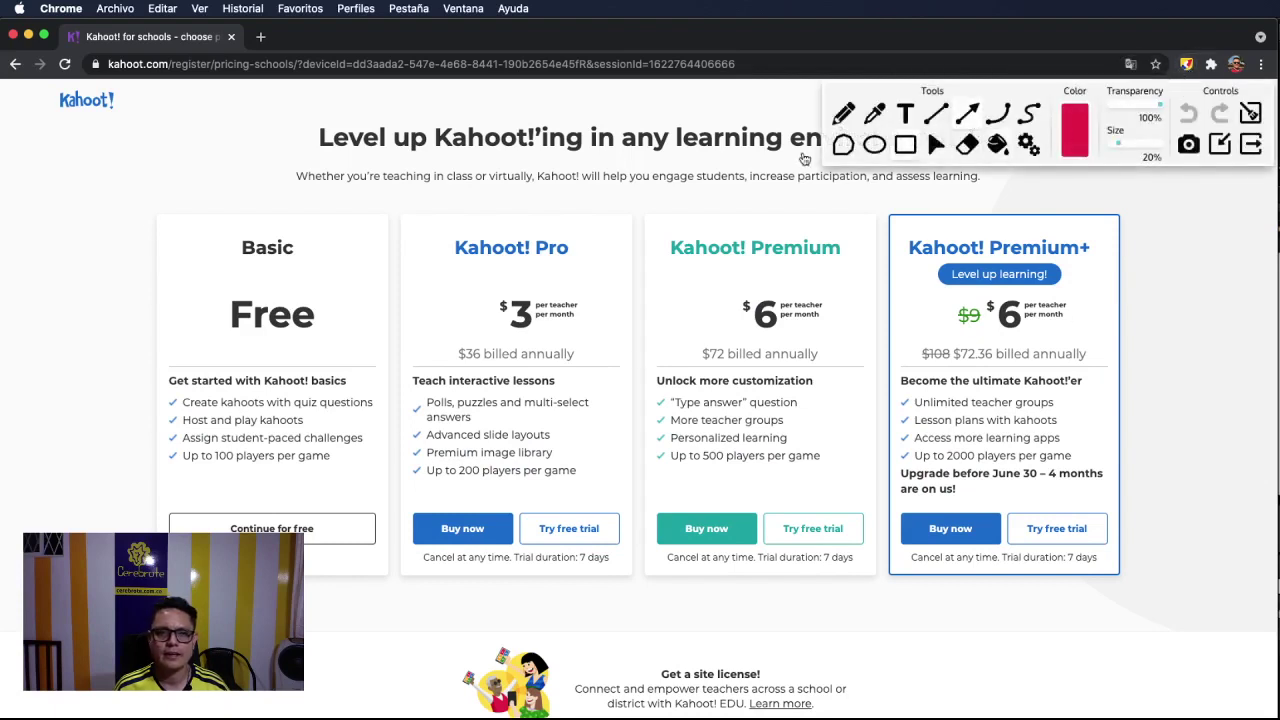
{"action": "mouse_move", "coordinate": [52, 195]}
{"action": "left_mouse_down"}
{"action": "mouse_move", "coordinate": [254, 252]}
{"action": "mouse_move", "coordinate": [237, 287]}
{"action": "left_mouse_up"}
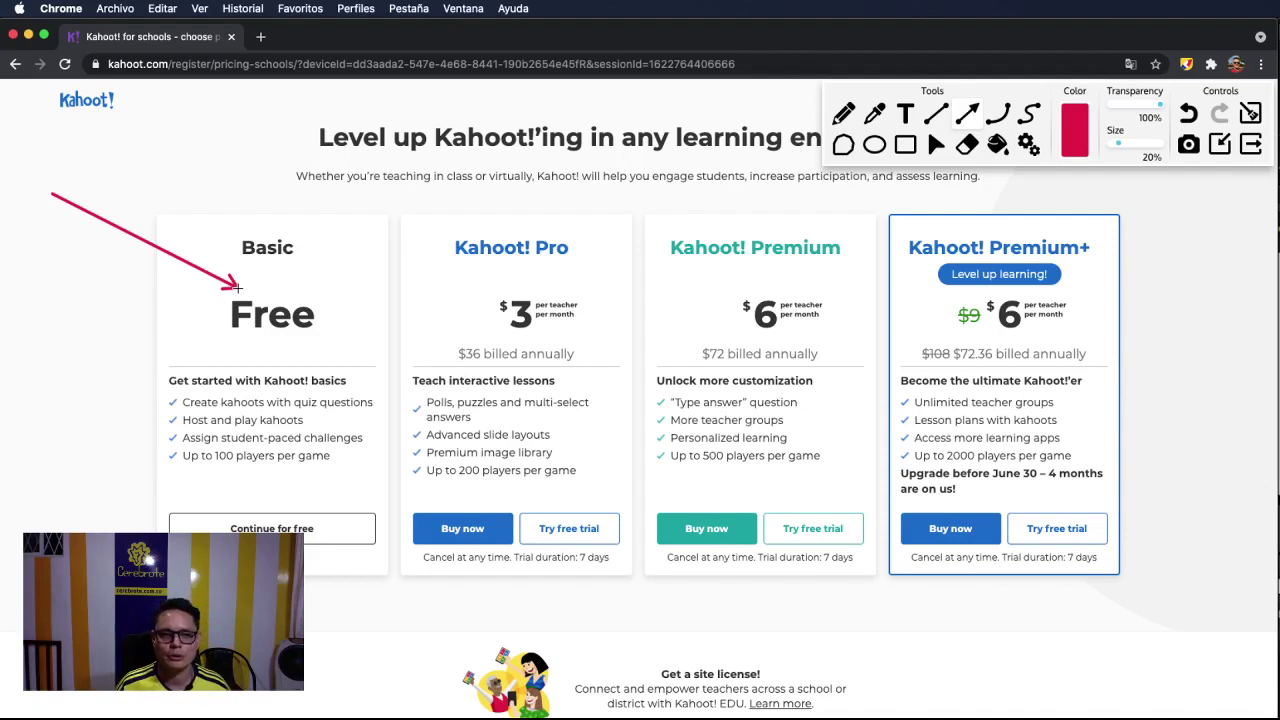
{"action": "left_click_drag", "start_coordinate": [82, 326], "coordinate": [160, 445]}
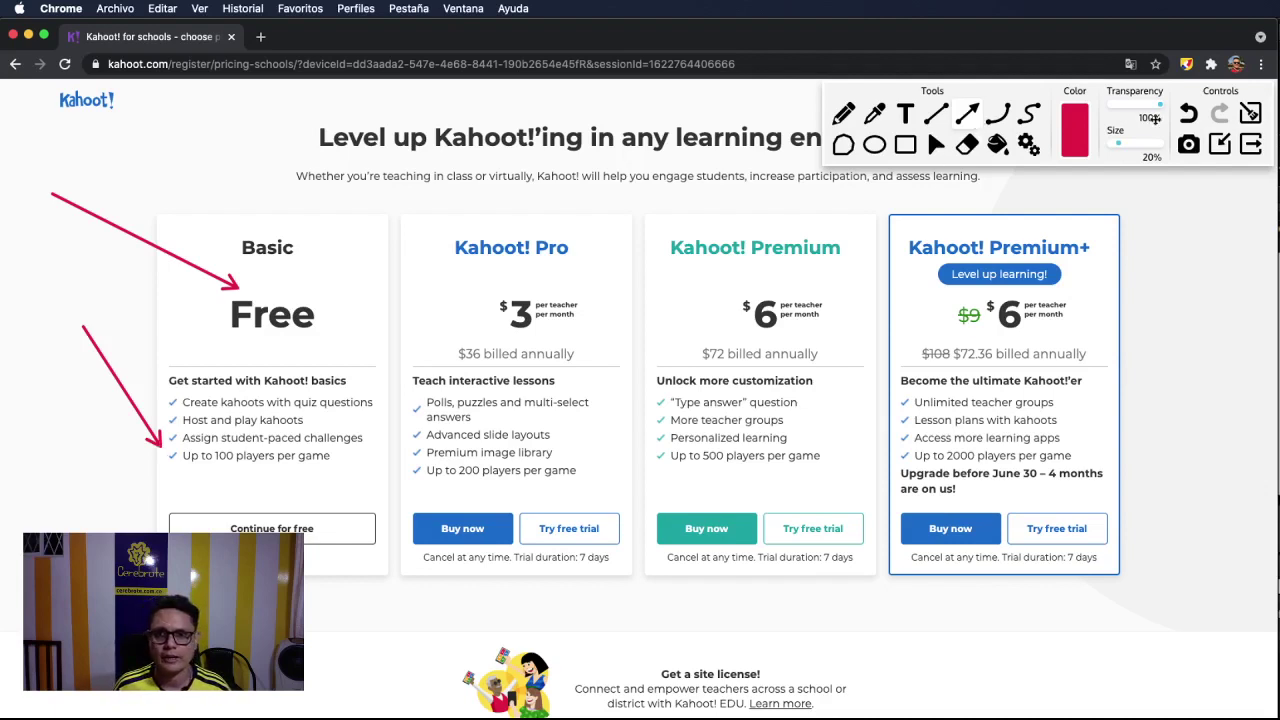
{"action": "left_click", "coordinate": [1252, 115]}
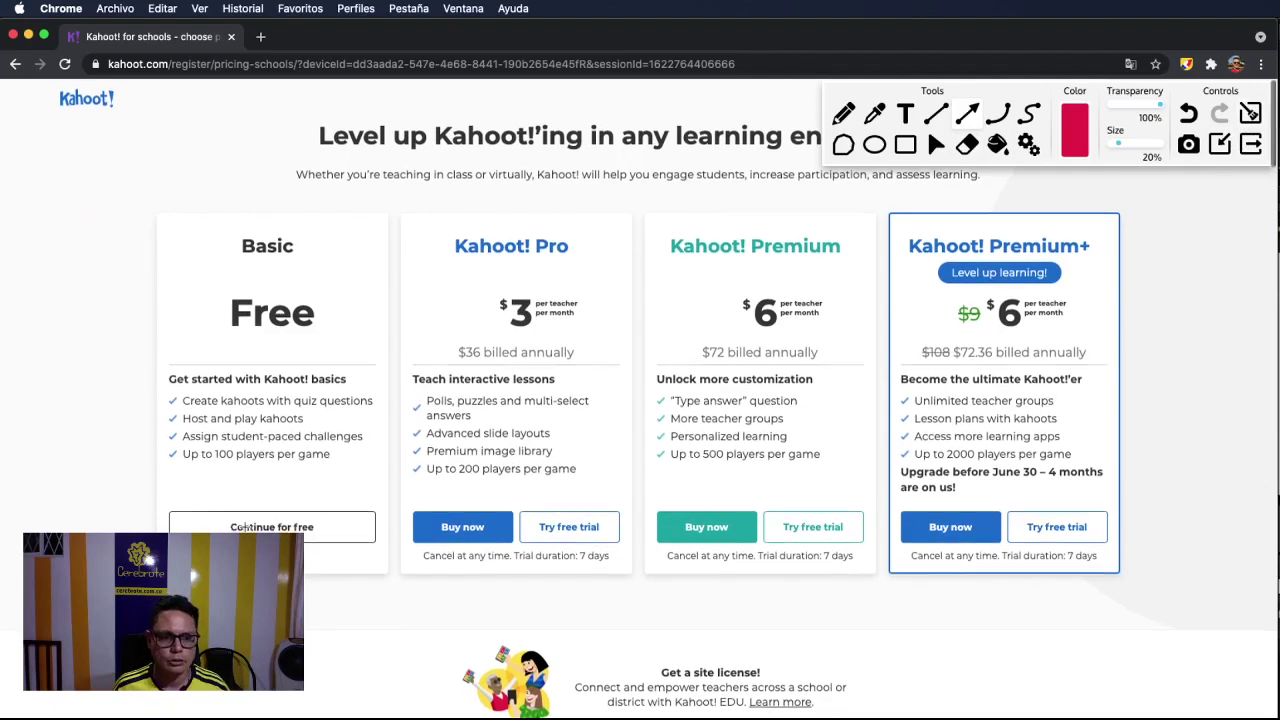
{"action": "left_click", "coordinate": [1250, 145]}
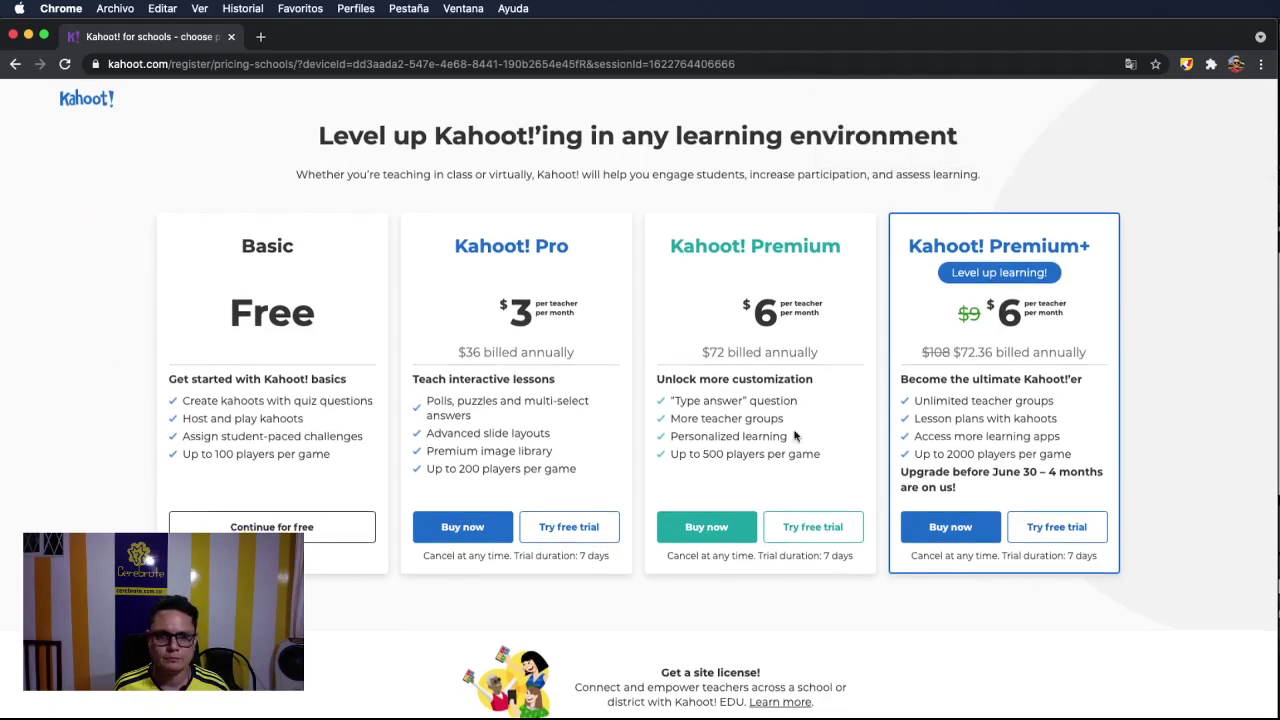
- Continue with the free Basic plan and save the welcome form with name Cerebrote, country Colombia and school Cerebrote
{"action": "left_click", "coordinate": [308, 528]}
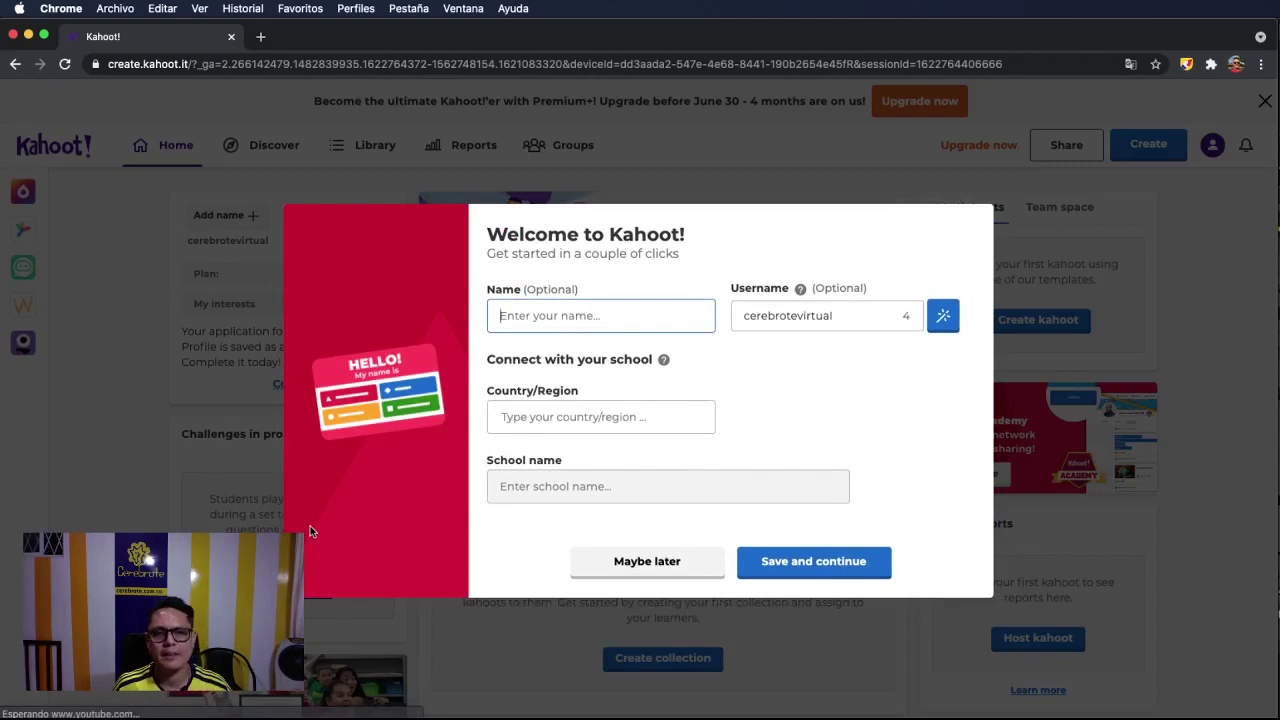
{"action": "type", "text": "Cerebrote"}
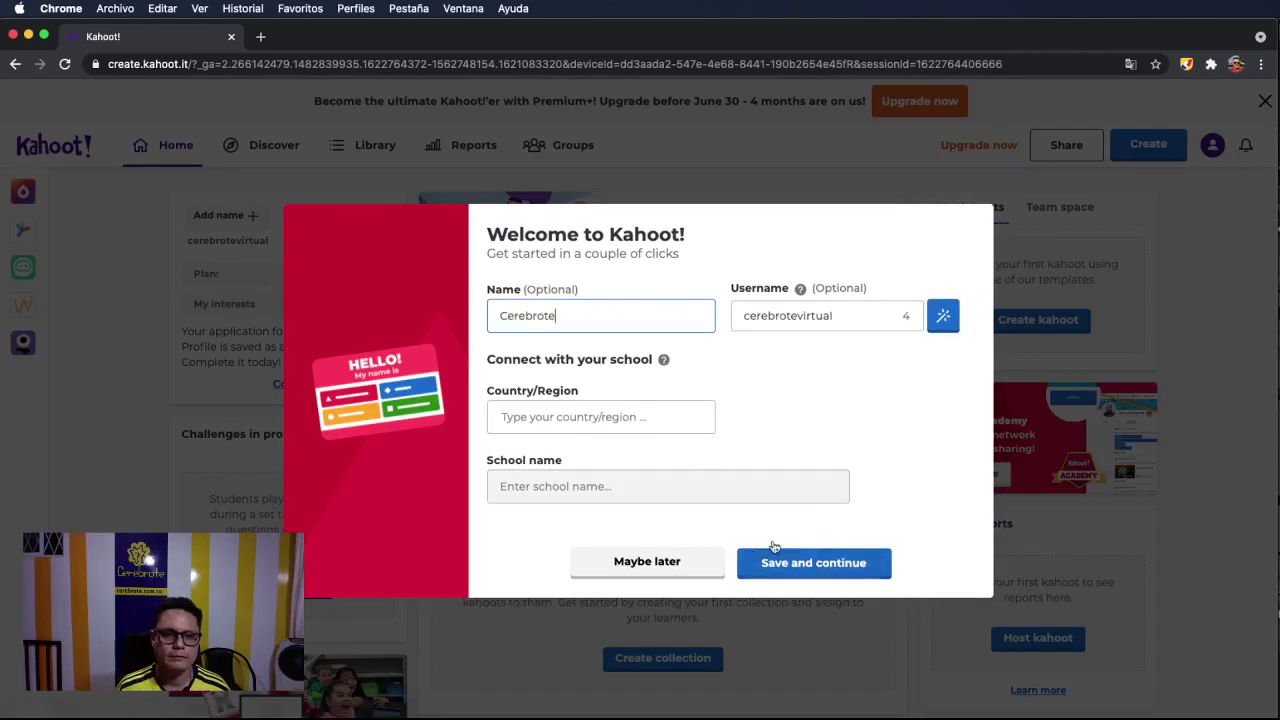
{"action": "left_click", "coordinate": [625, 416]}
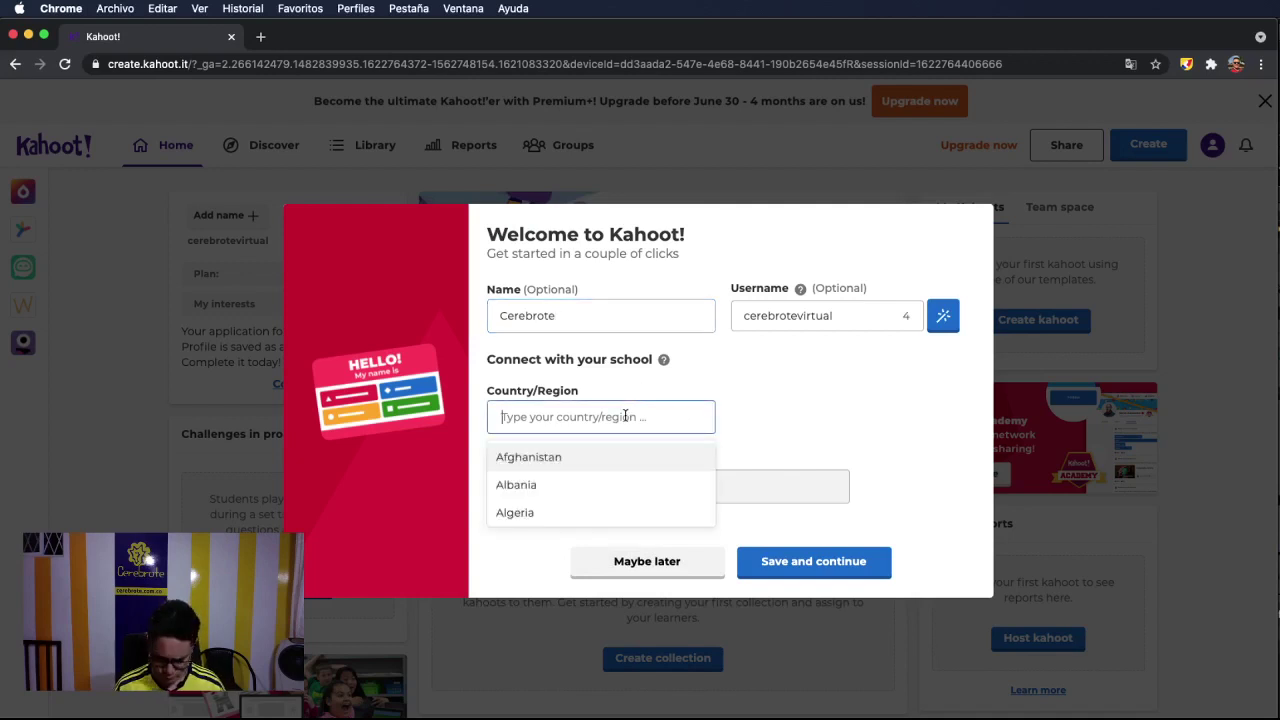
{"action": "type", "text": "VCo"}
{"action": "key", "text": "BackSpace"}
{"action": "key", "text": "BackSpace"}
{"action": "key", "text": "BackSpace"}
{"action": "type", "text": "C"}
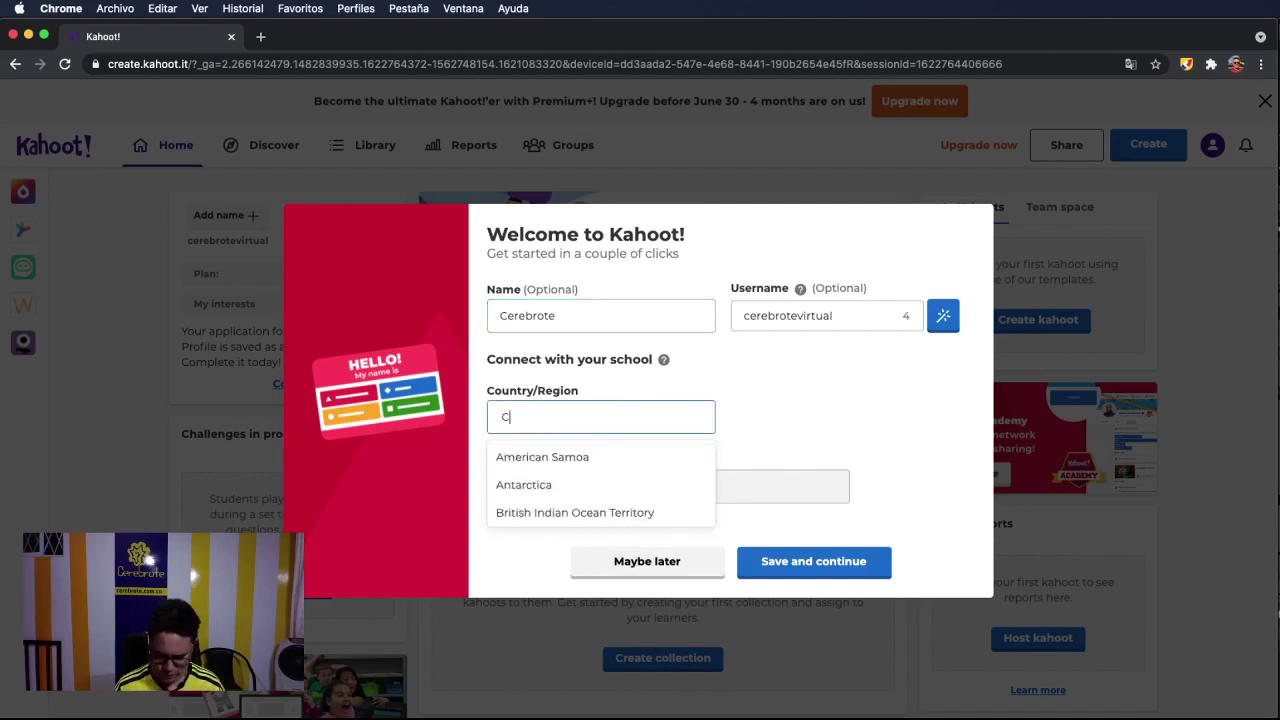
{"action": "type", "text": "olo"}
{"action": "left_click", "coordinate": [614, 456]}
{"action": "left_click", "coordinate": [639, 484]}
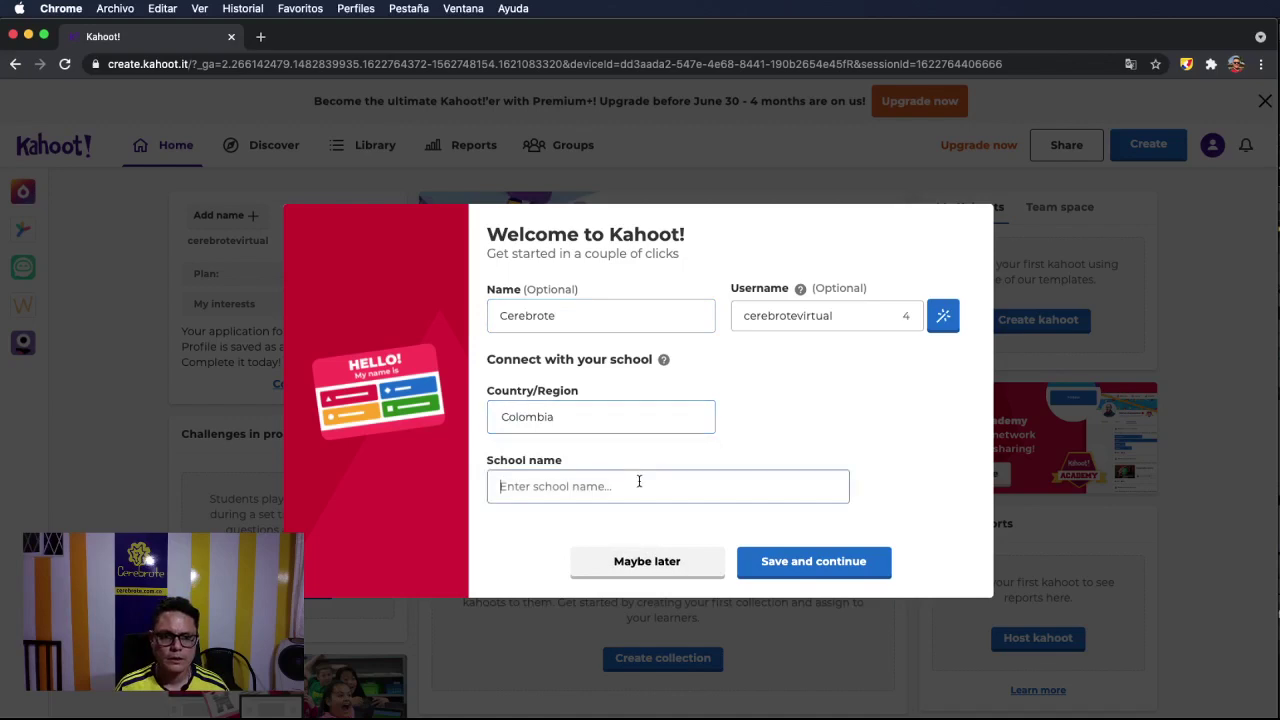
{"action": "type", "text": "Cerebrote"}
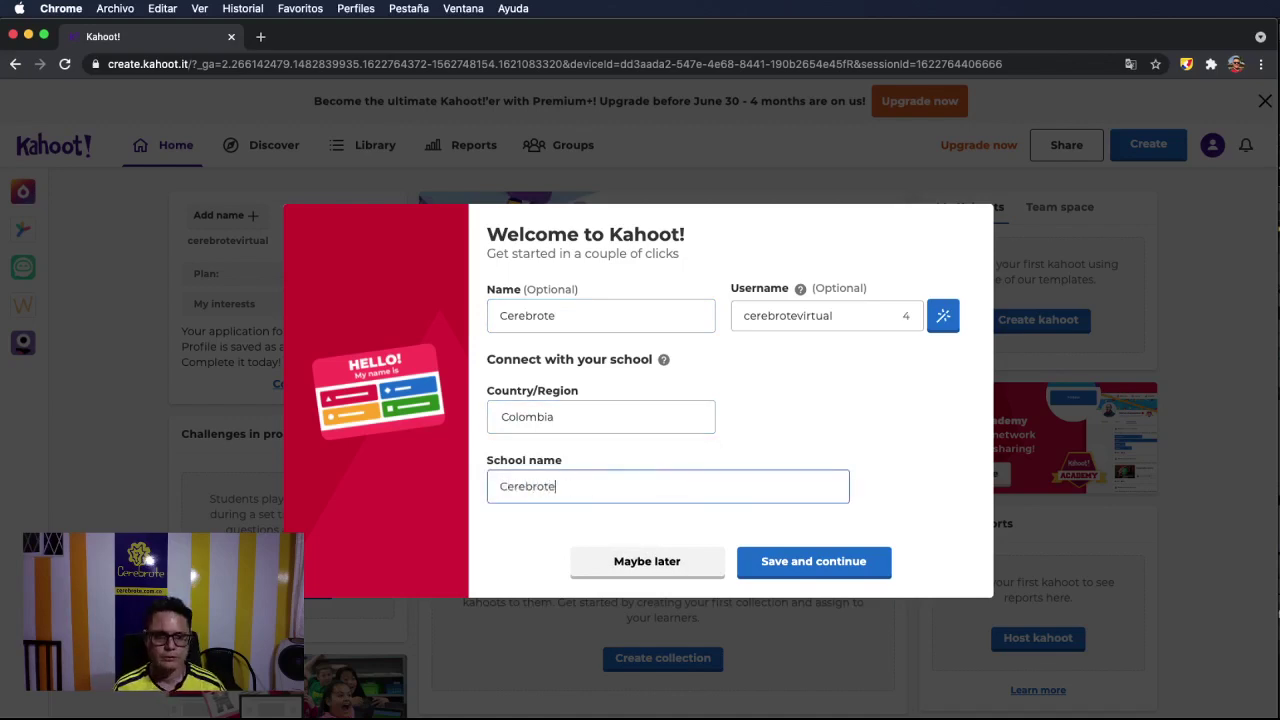
{"action": "left_click", "coordinate": [791, 561]}
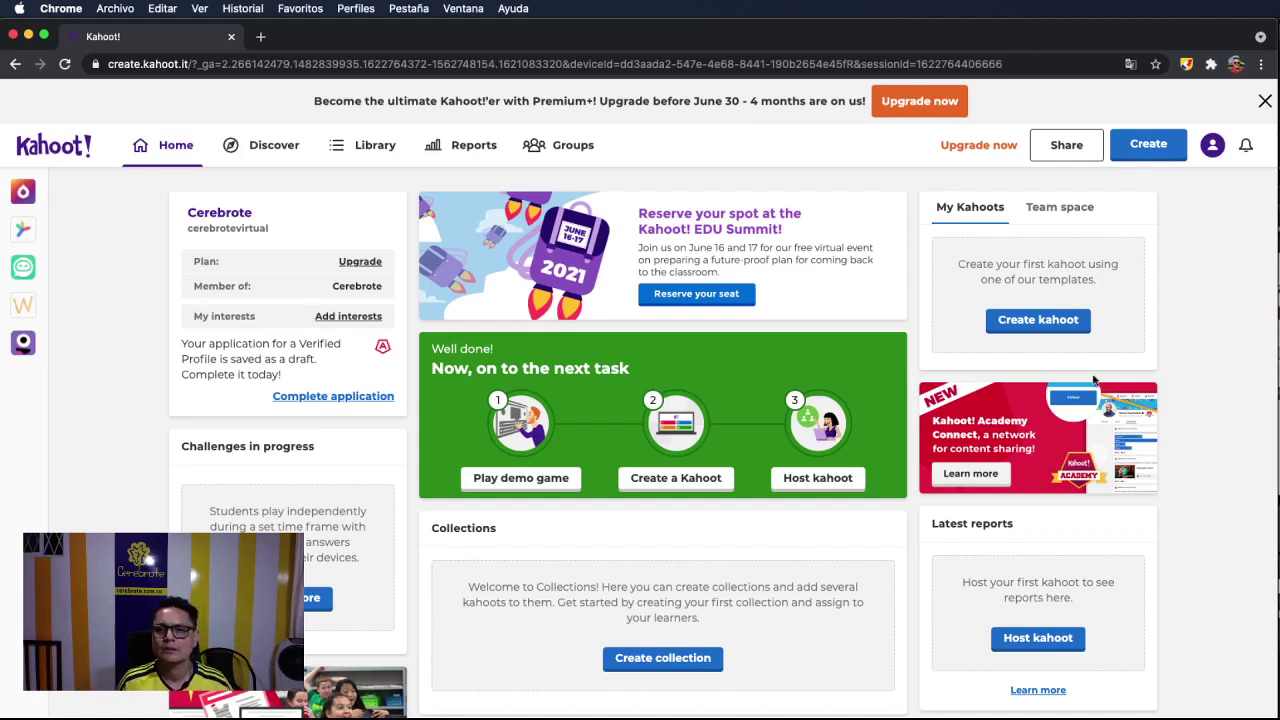
- Draw red arrows at the Share and Create options on the home page, and clear the annotations
{"action": "left_click", "coordinate": [1186, 64]}
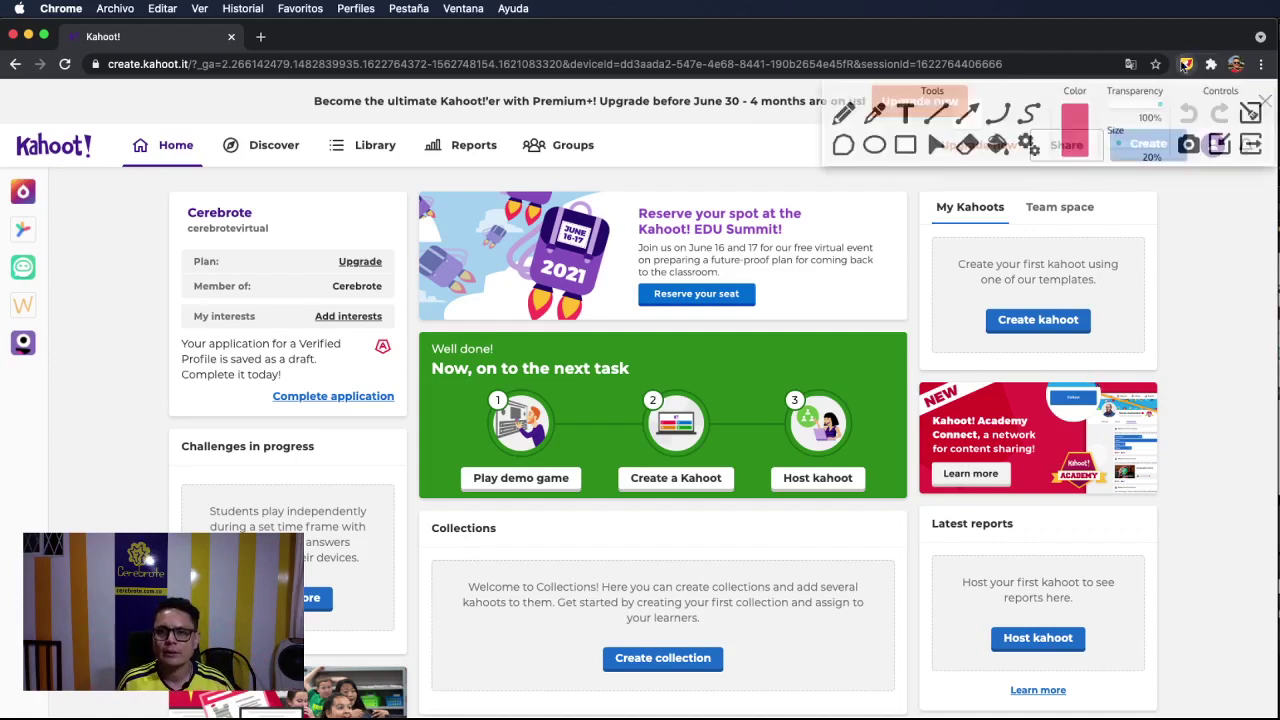
{"action": "left_click", "coordinate": [1218, 146]}
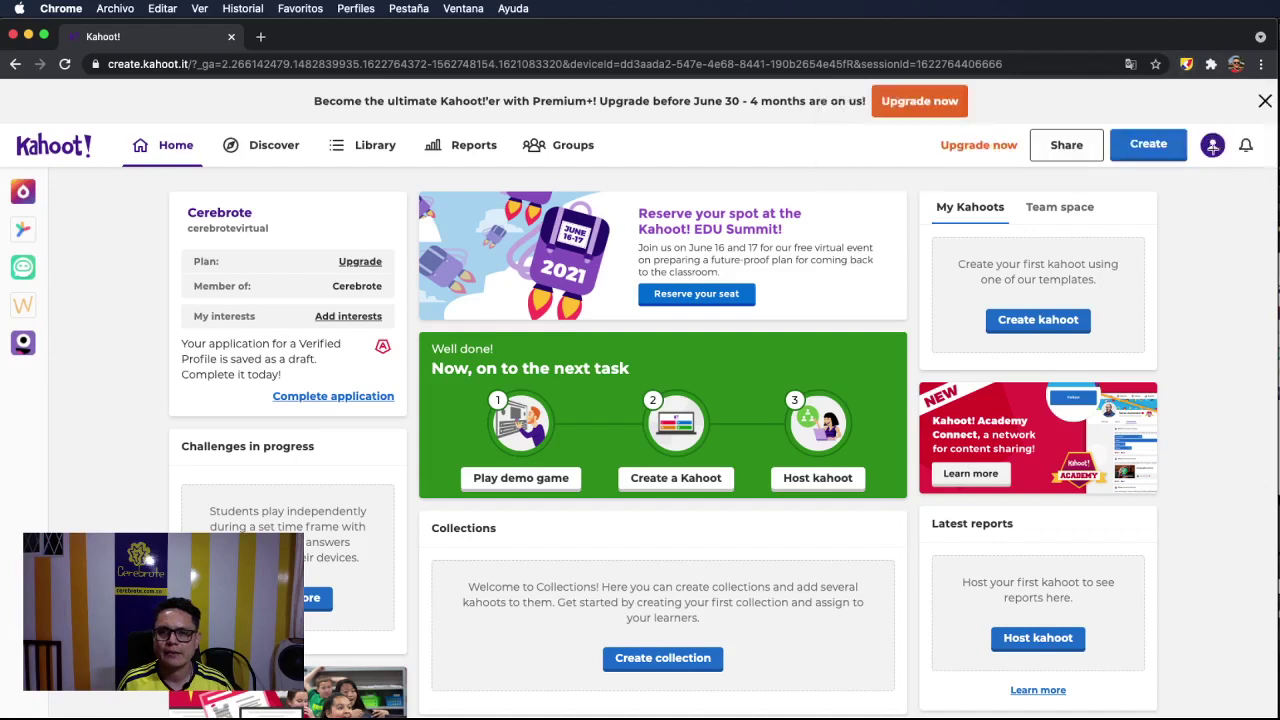
{"action": "left_click_drag", "start_coordinate": [1246, 333], "coordinate": [1078, 178]}
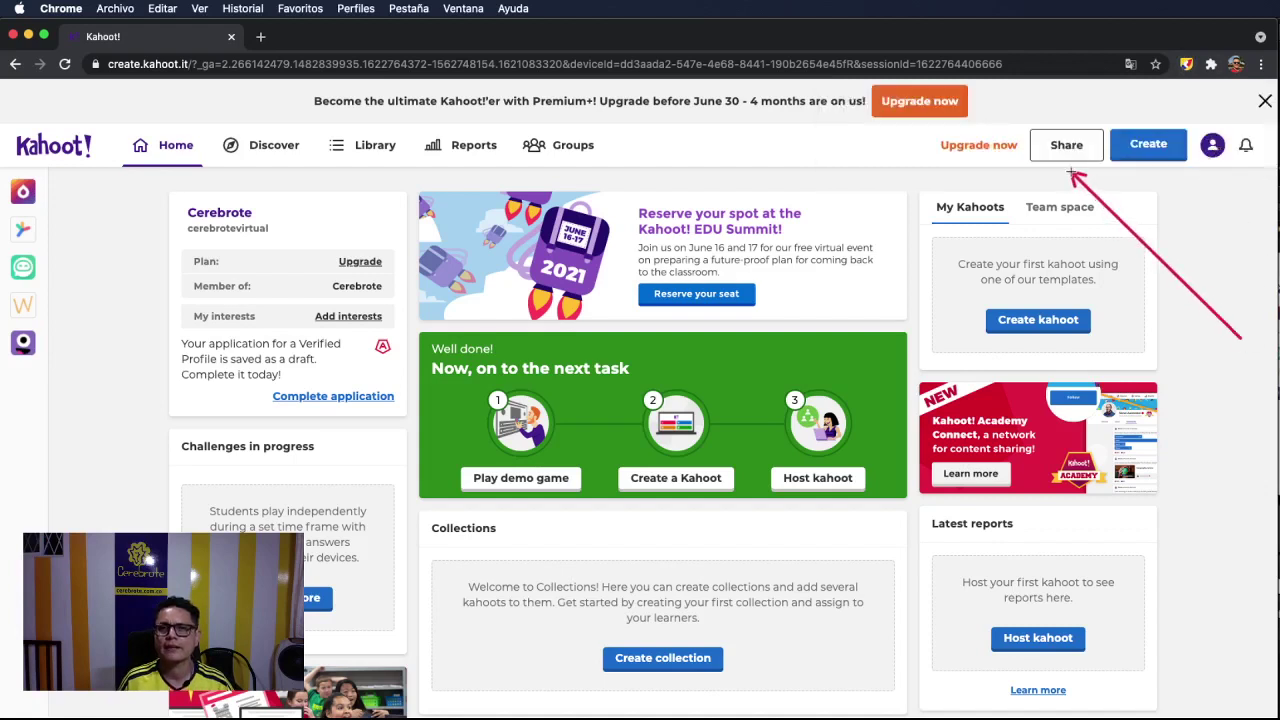
{"action": "mouse_move", "coordinate": [1244, 340]}
{"action": "left_mouse_down"}
{"action": "mouse_move", "coordinate": [1113, 155]}
{"action": "mouse_move", "coordinate": [1158, 172]}
{"action": "left_mouse_up"}
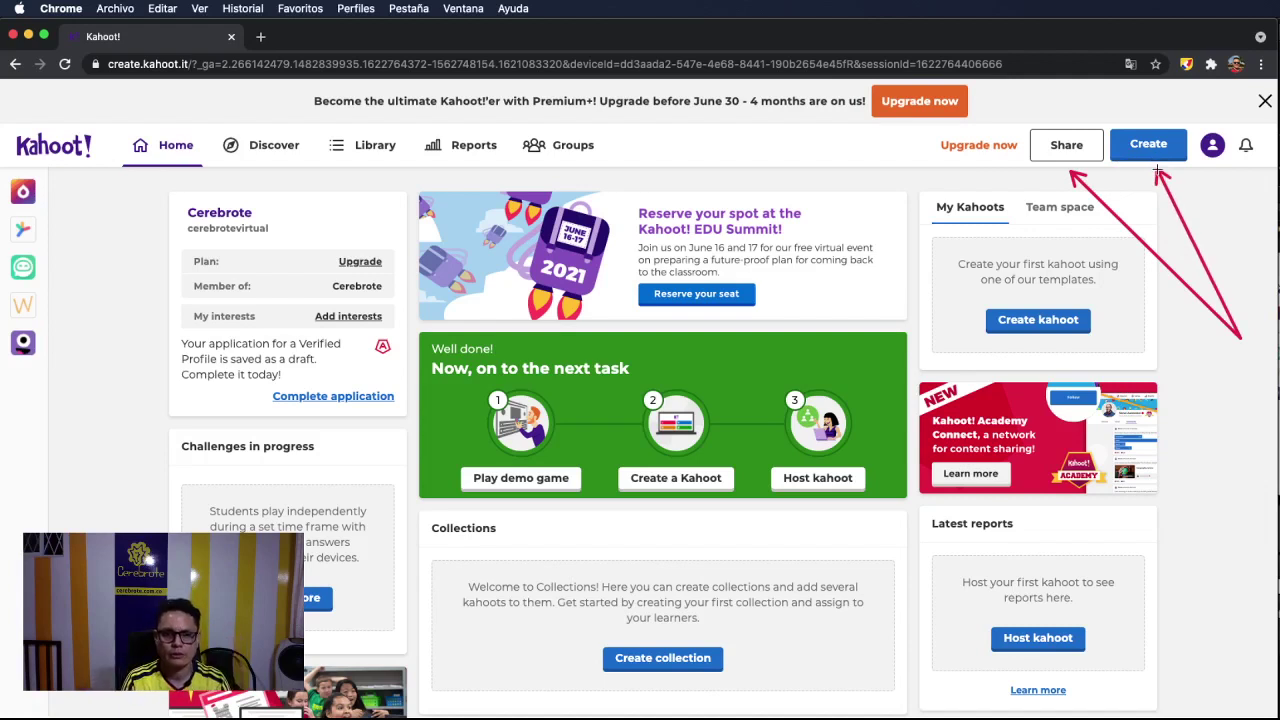
{"action": "mouse_move", "coordinate": [1200, 90]}
{"action": "left_click", "coordinate": [1250, 113]}
{"action": "left_click", "coordinate": [1252, 145]}
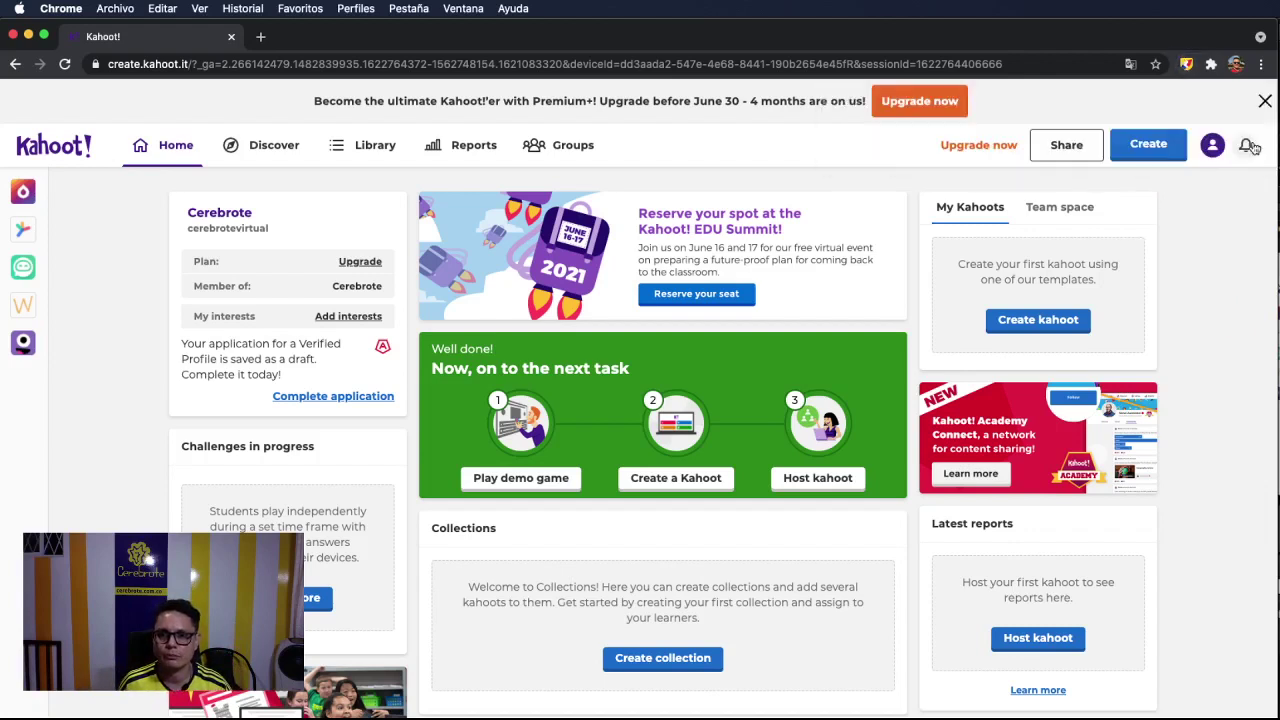
- Create a new blank kahoot and view the available question types for its first question
{"action": "left_click", "coordinate": [1160, 150]}
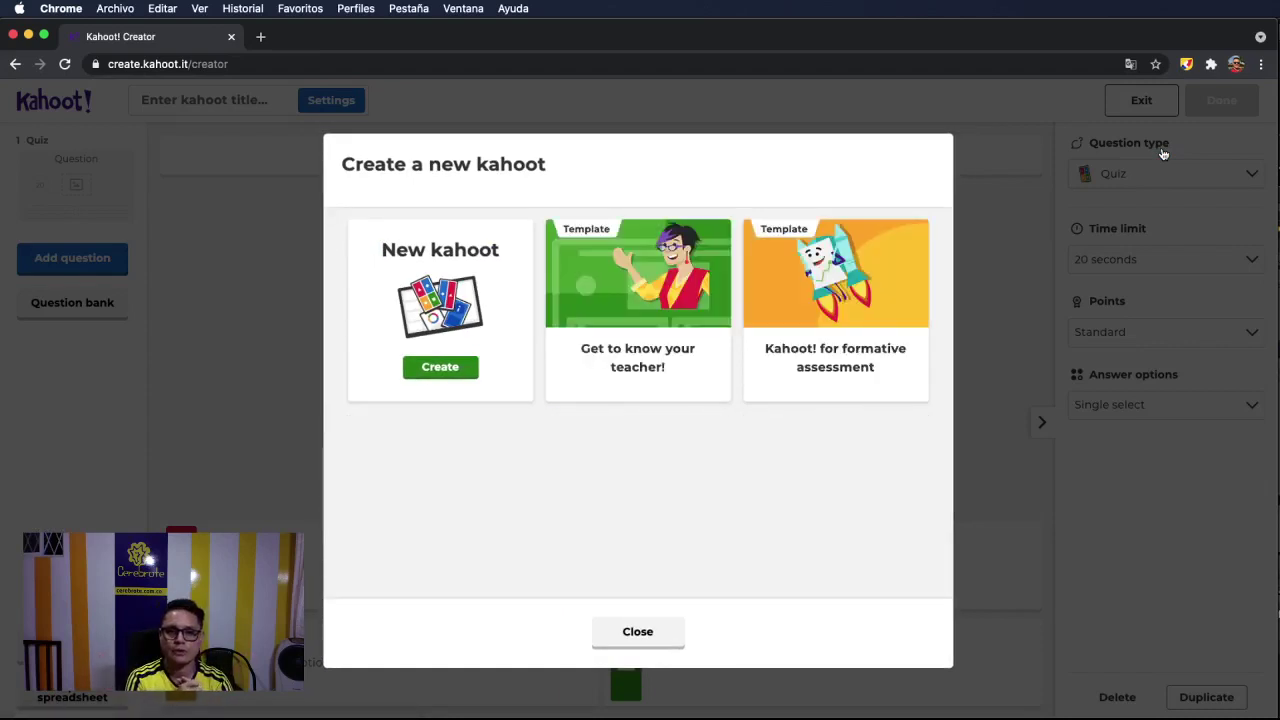
{"action": "left_click", "coordinate": [441, 368]}
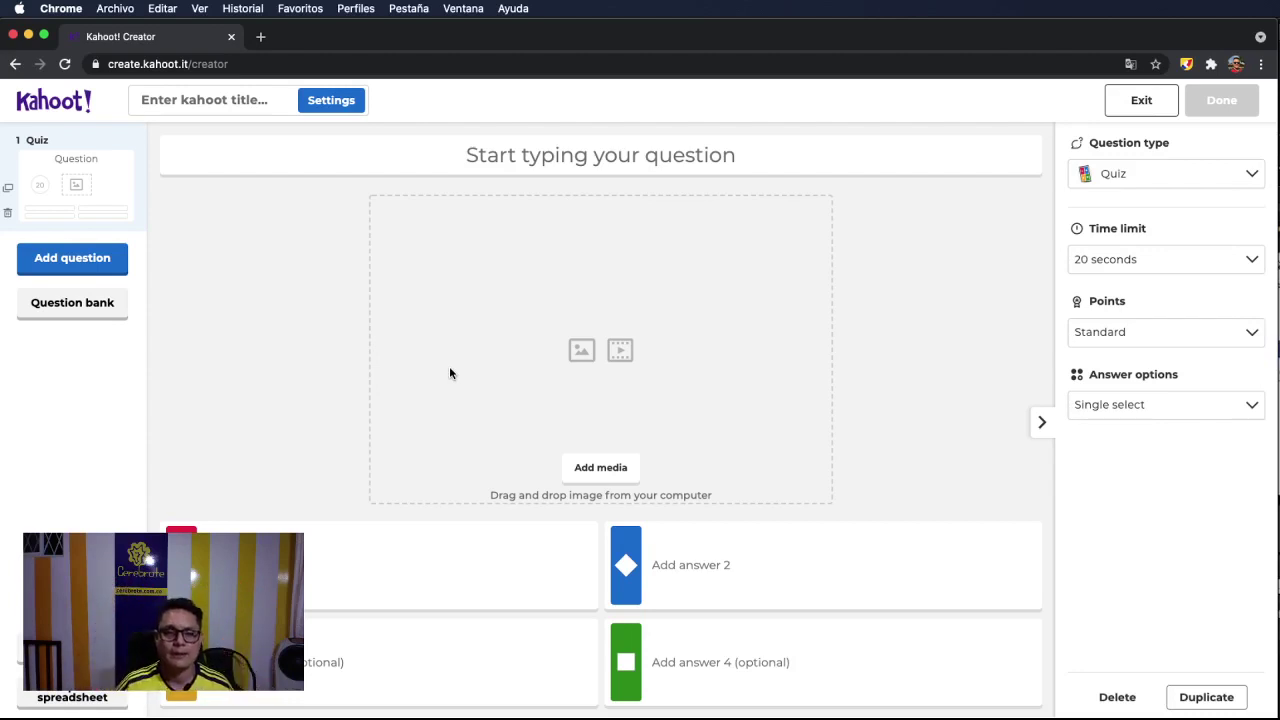
{"action": "left_click", "coordinate": [1243, 178]}
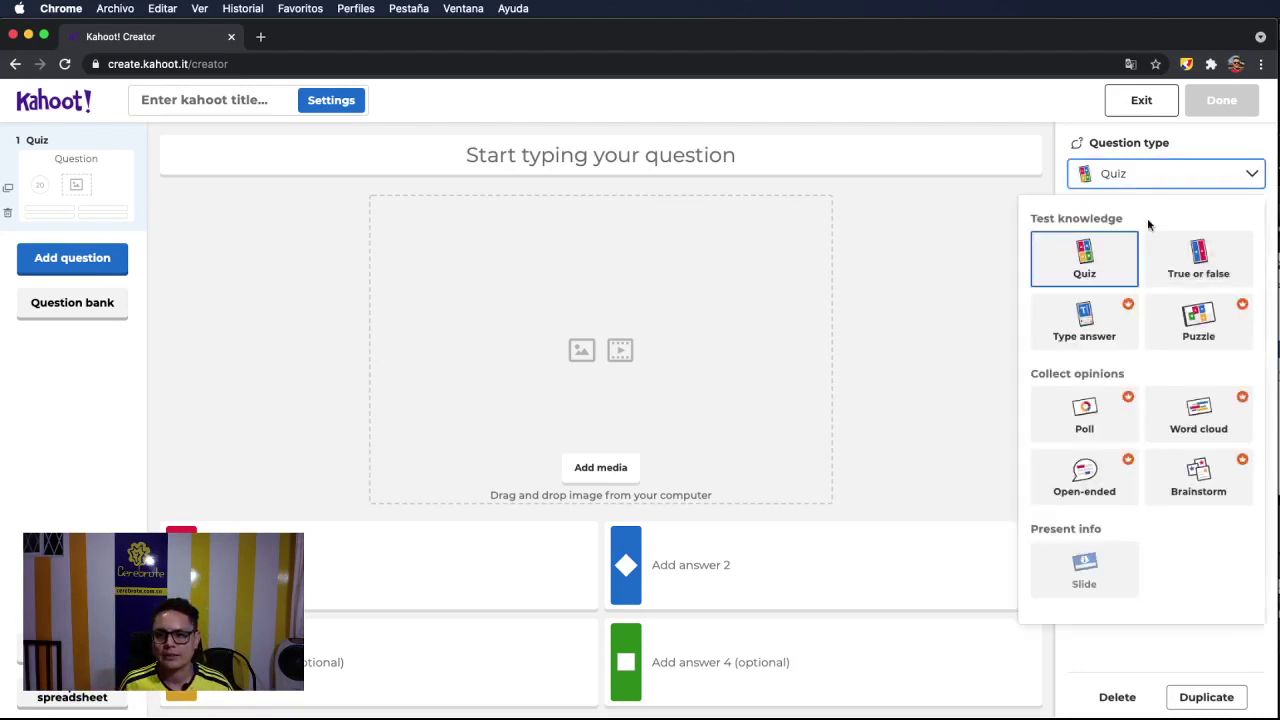
{"action": "left_click", "coordinate": [1200, 182]}
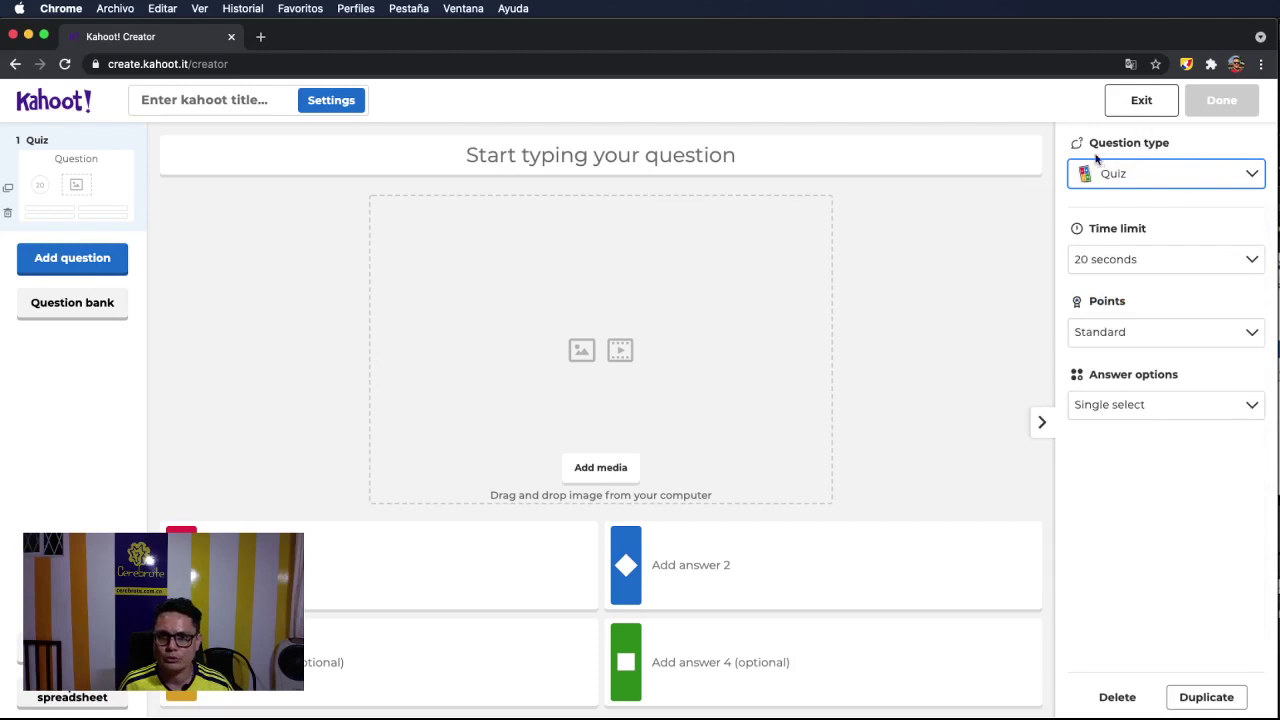
- Draw a red rectangle around the question type setting, and close the annotation tools
{"action": "left_click", "coordinate": [1186, 64]}
{"action": "left_click", "coordinate": [905, 144]}
{"action": "mouse_move", "coordinate": [969, 259]}
{"action": "left_mouse_down"}
{"action": "mouse_move", "coordinate": [1023, 191]}
{"action": "mouse_move", "coordinate": [1273, 168]}
{"action": "left_mouse_up"}
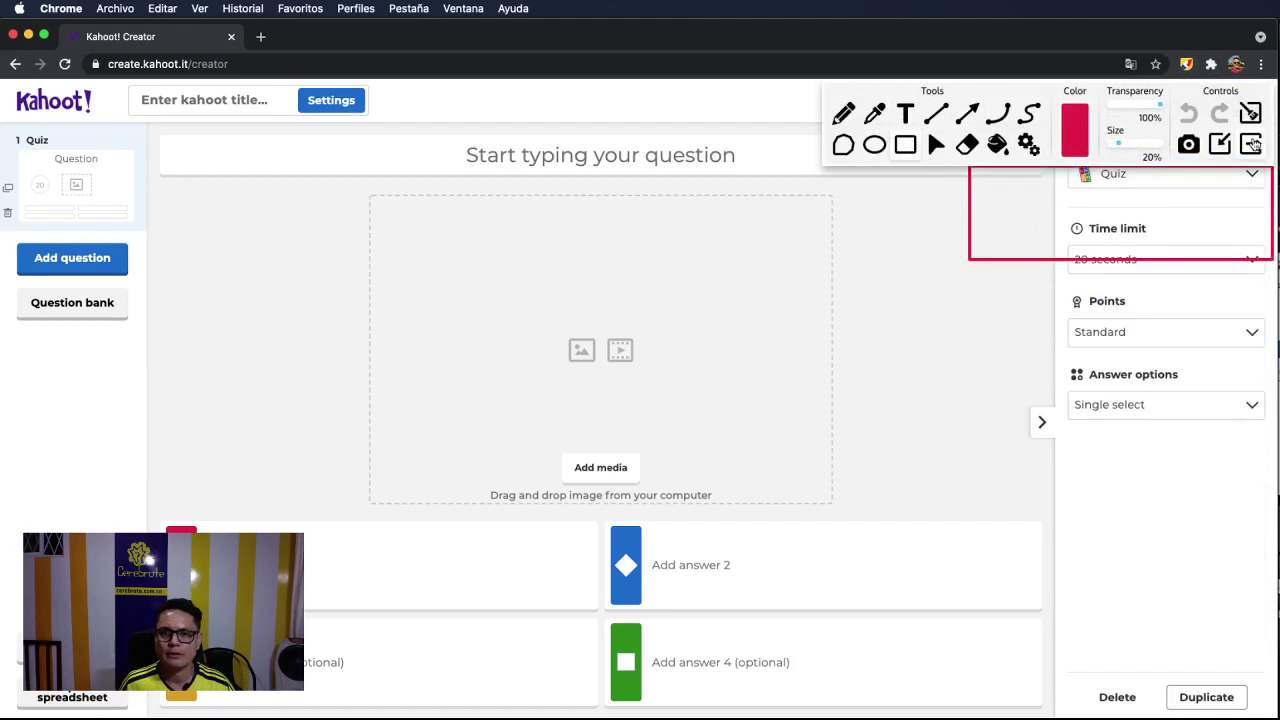
{"action": "left_click", "coordinate": [1252, 144]}
- Choose Quiz as the question type of the first question
{"action": "left_click", "coordinate": [1255, 178]}
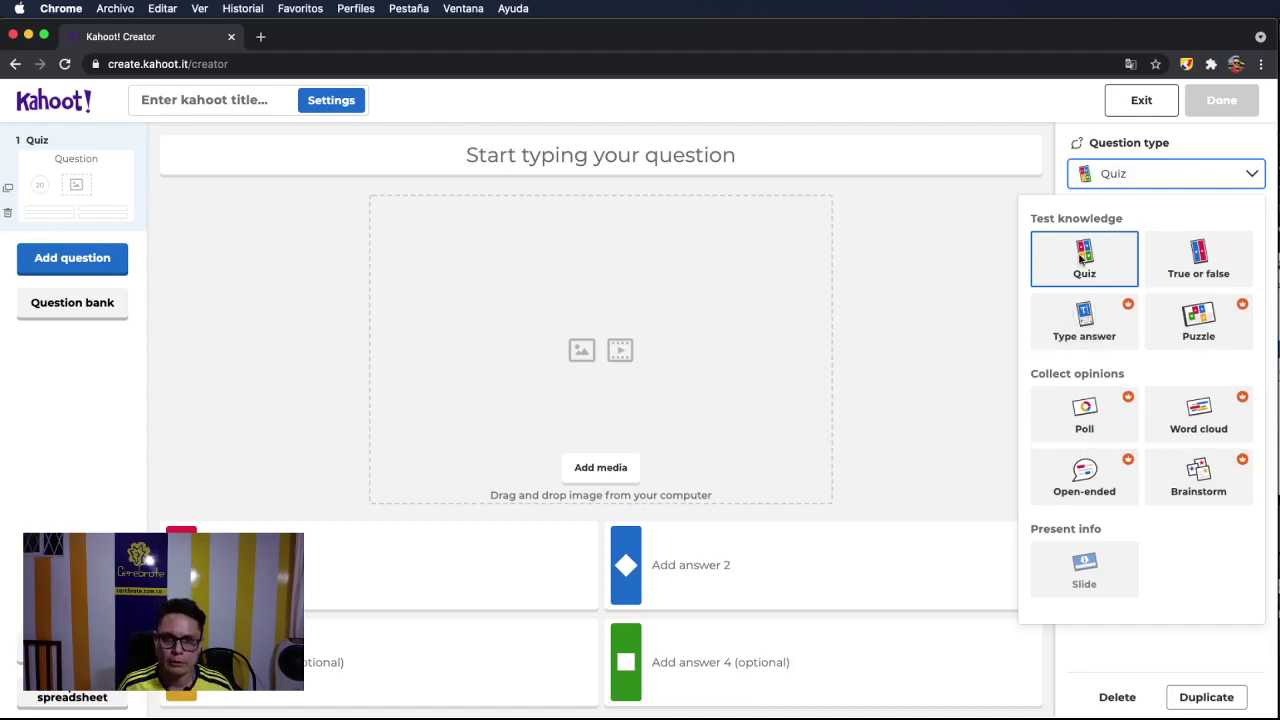
{"action": "left_click", "coordinate": [1084, 258]}
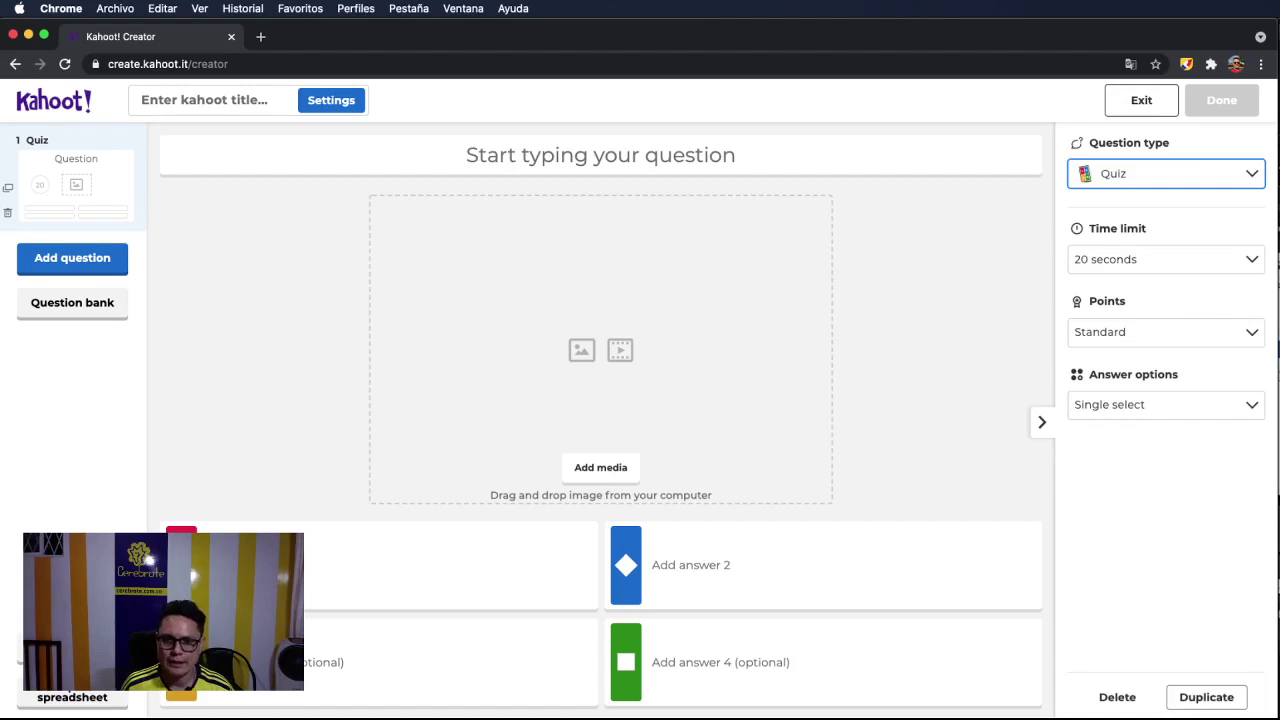
{"action": "key", "text": "super+Tab"}
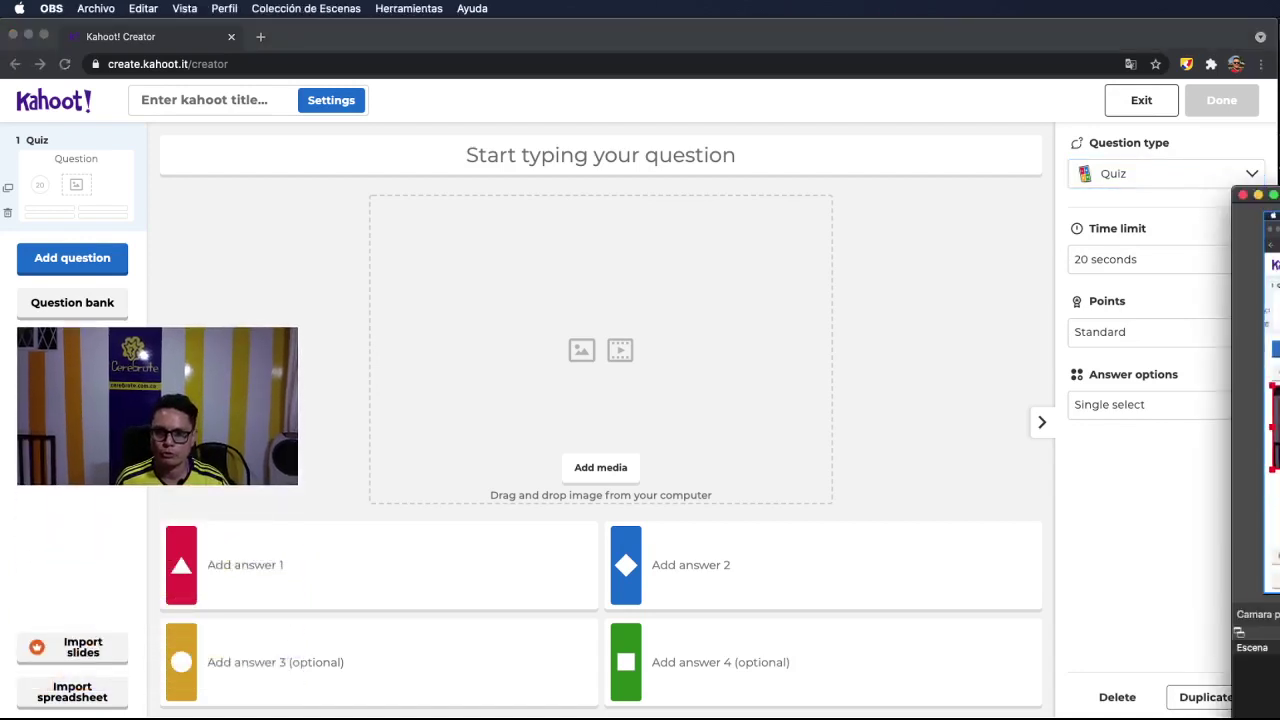
{"action": "key", "text": "super+Tab"}
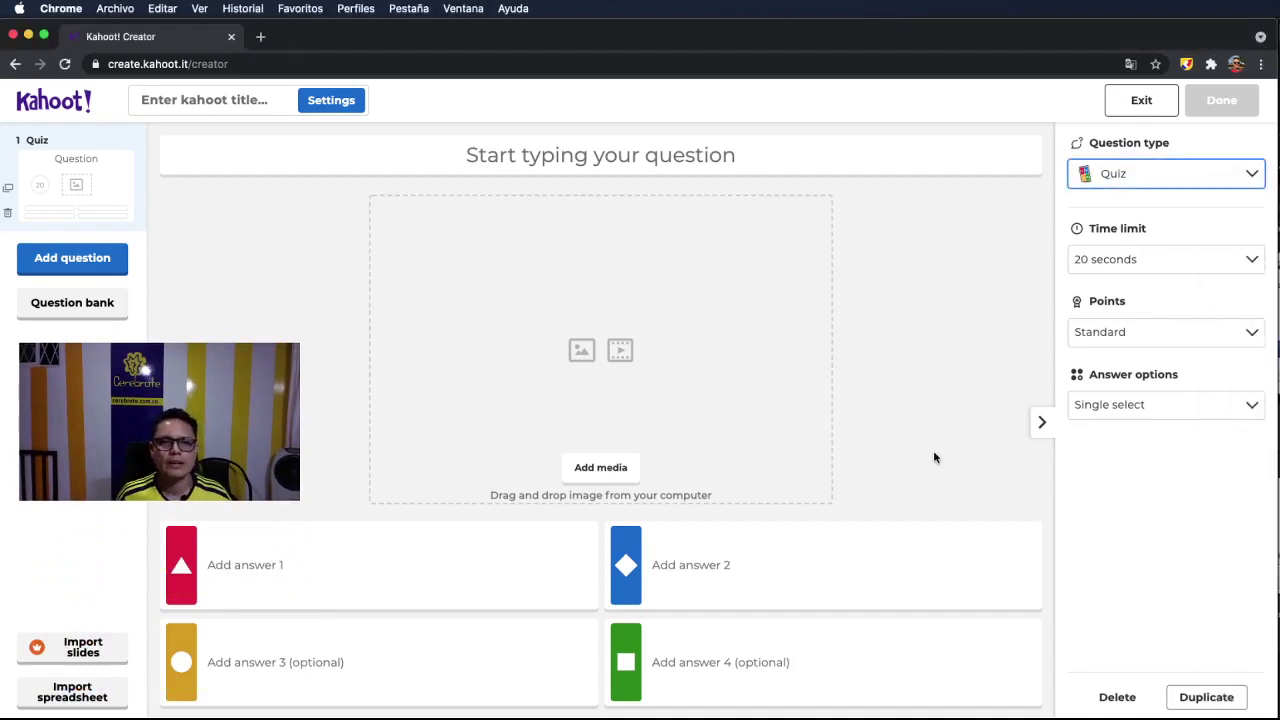
- Enter "Como se llama el profesor de Cerebrote" as the text of the Quiz question
{"action": "left_click", "coordinate": [551, 155]}
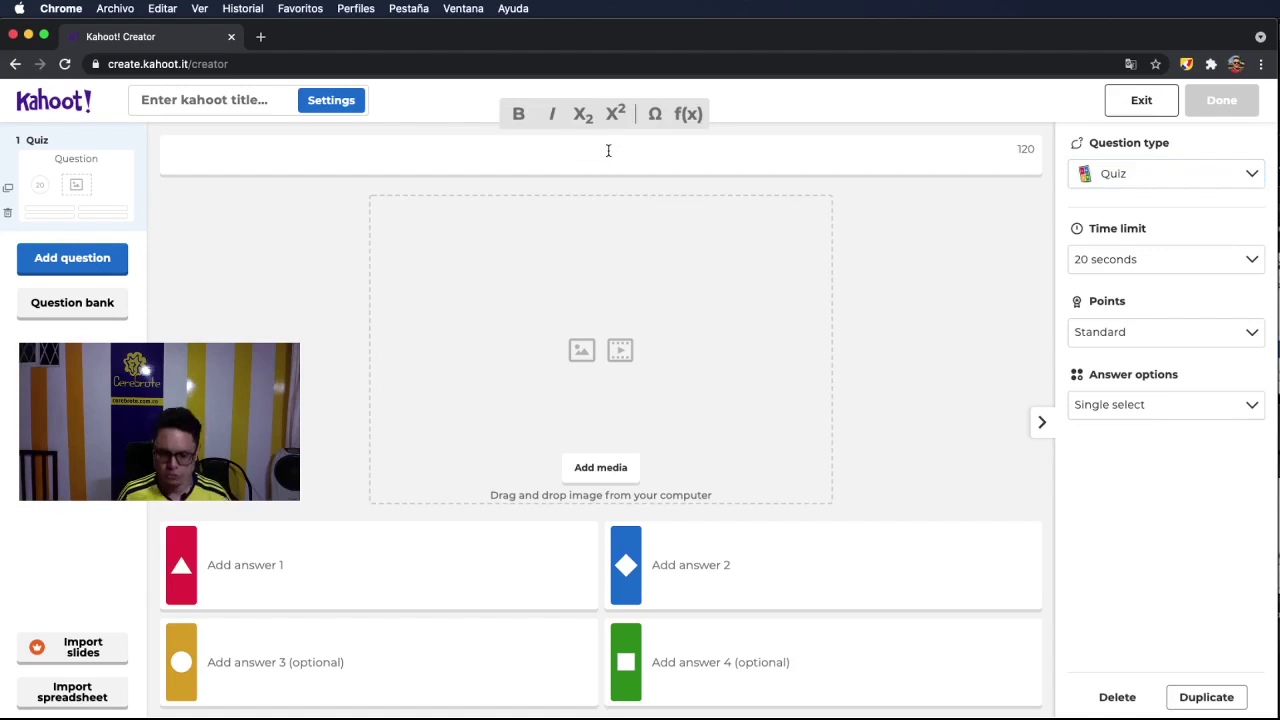
{"action": "type", "text": "Como "}
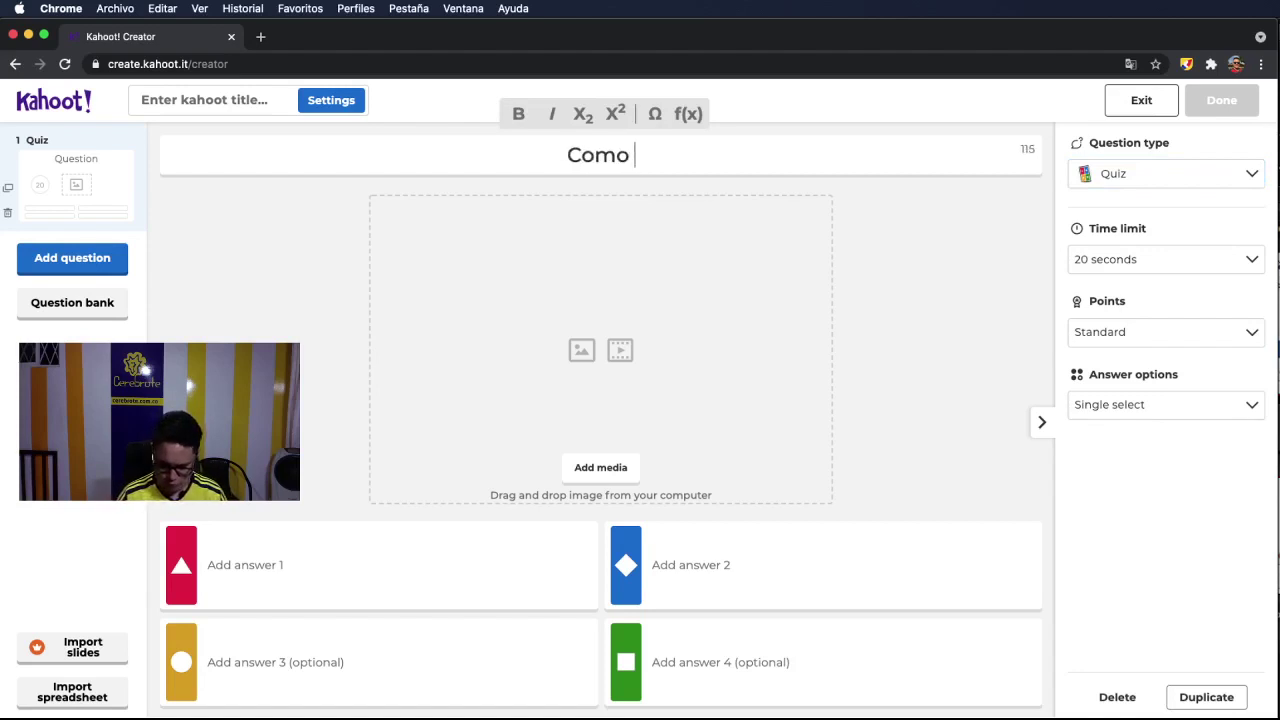
{"action": "type", "text": "se llama el profes"}
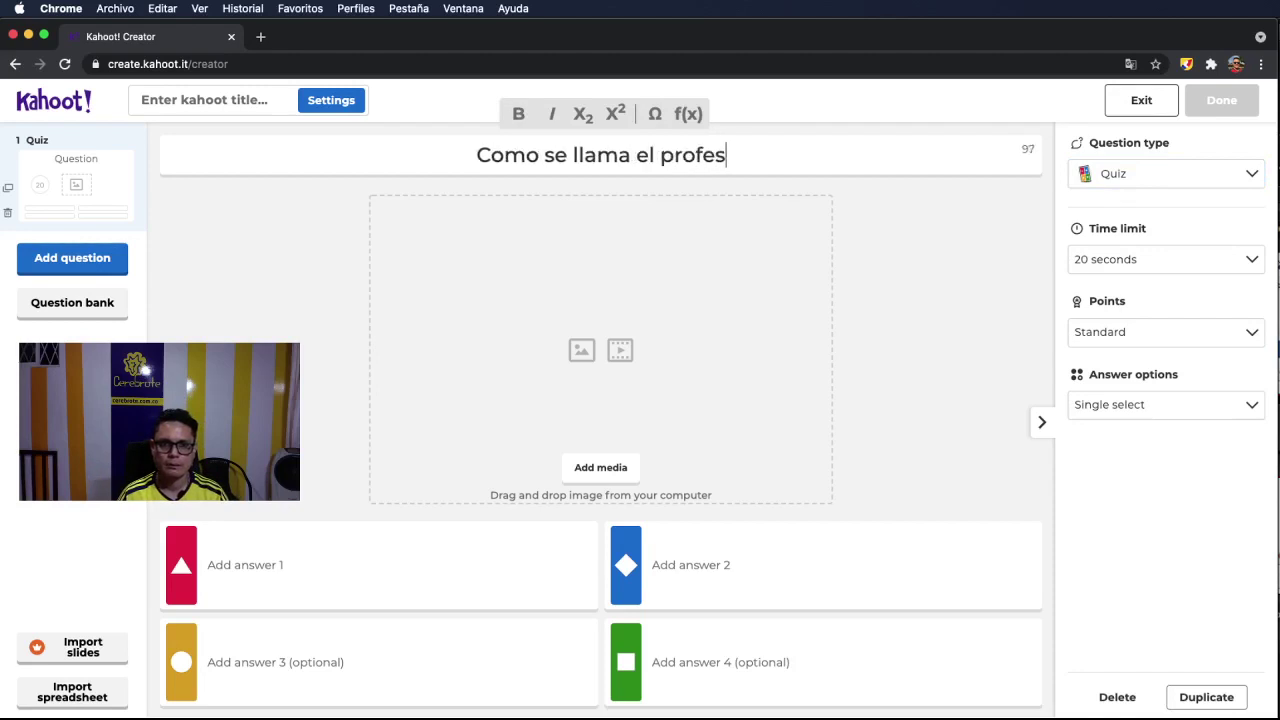
{"action": "type", "text": "or de Cerebrote"}
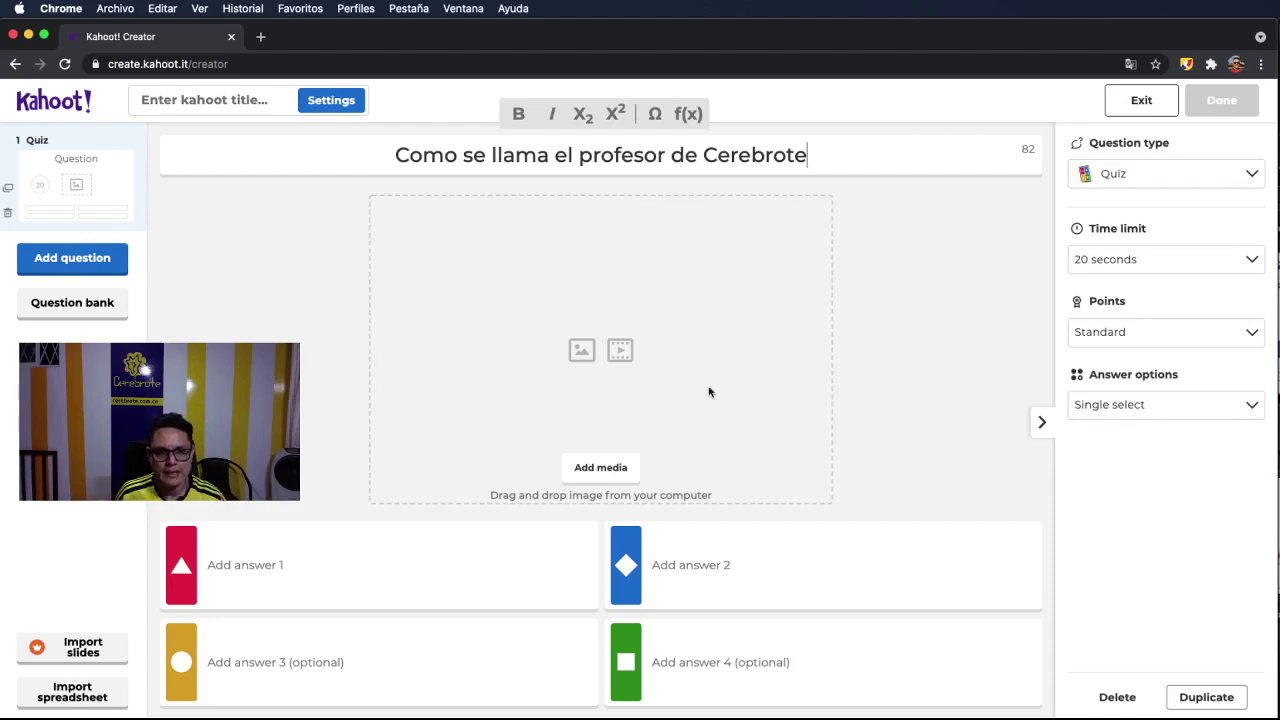
{"action": "left_click", "coordinate": [585, 288]}
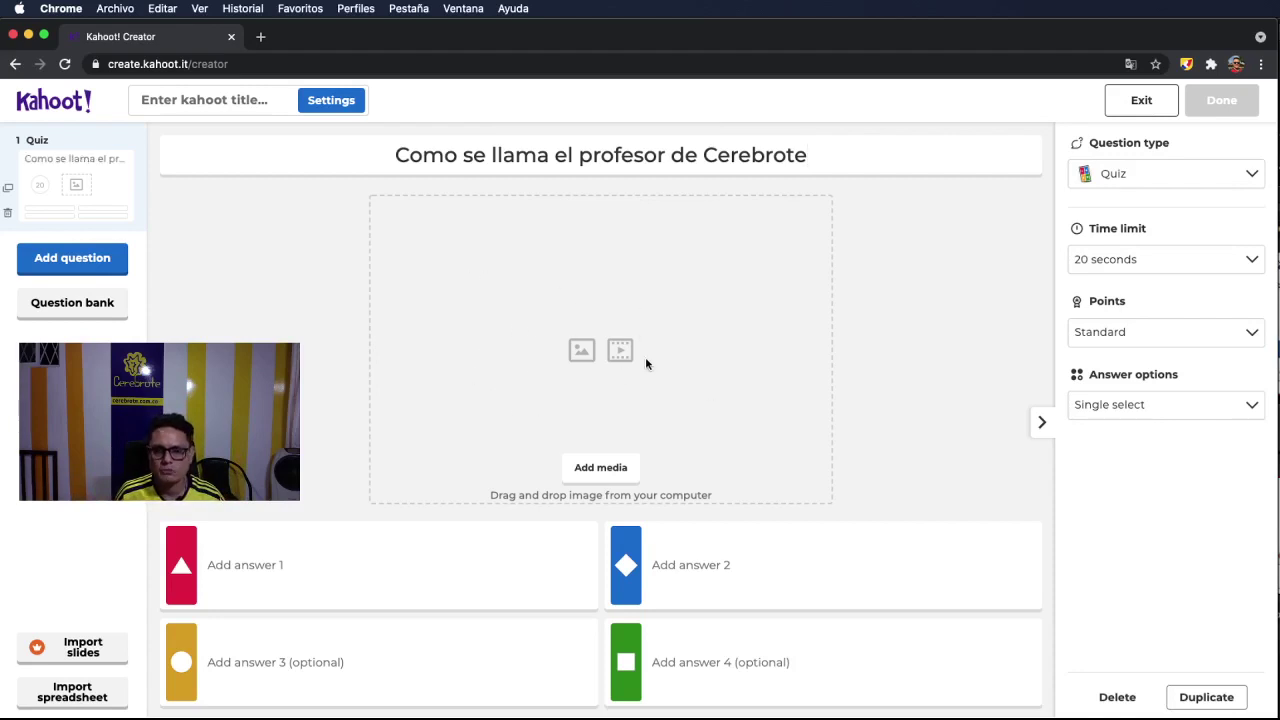
- View the question's media options and the file picker for uploading an image, leaving it without choosing a file
{"action": "left_click", "coordinate": [596, 472]}
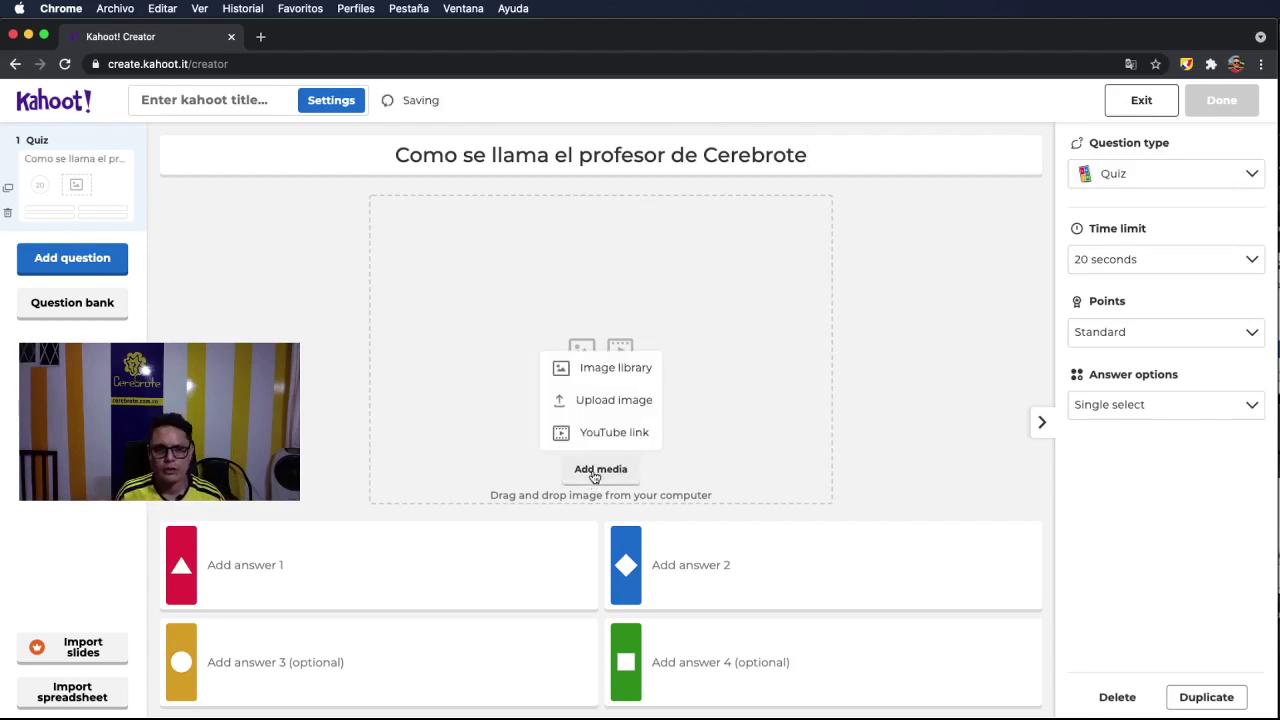
{"action": "left_click", "coordinate": [592, 400]}
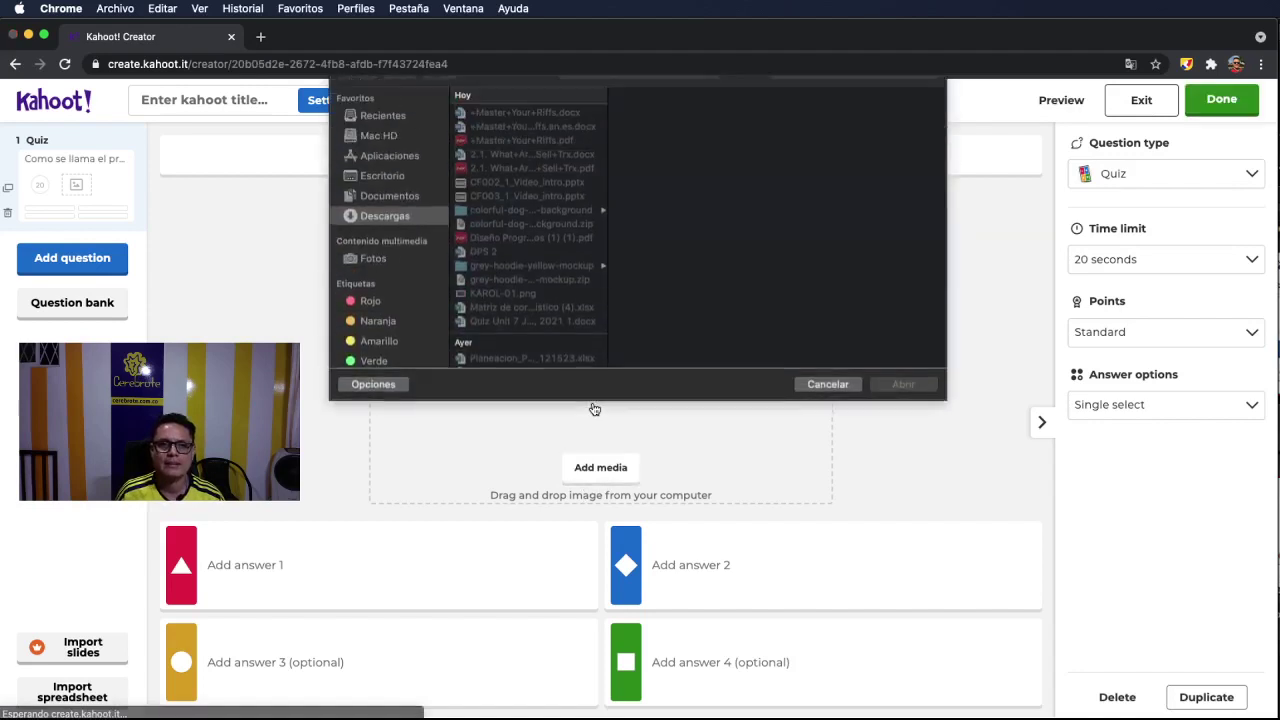
{"action": "left_click", "coordinate": [828, 405]}
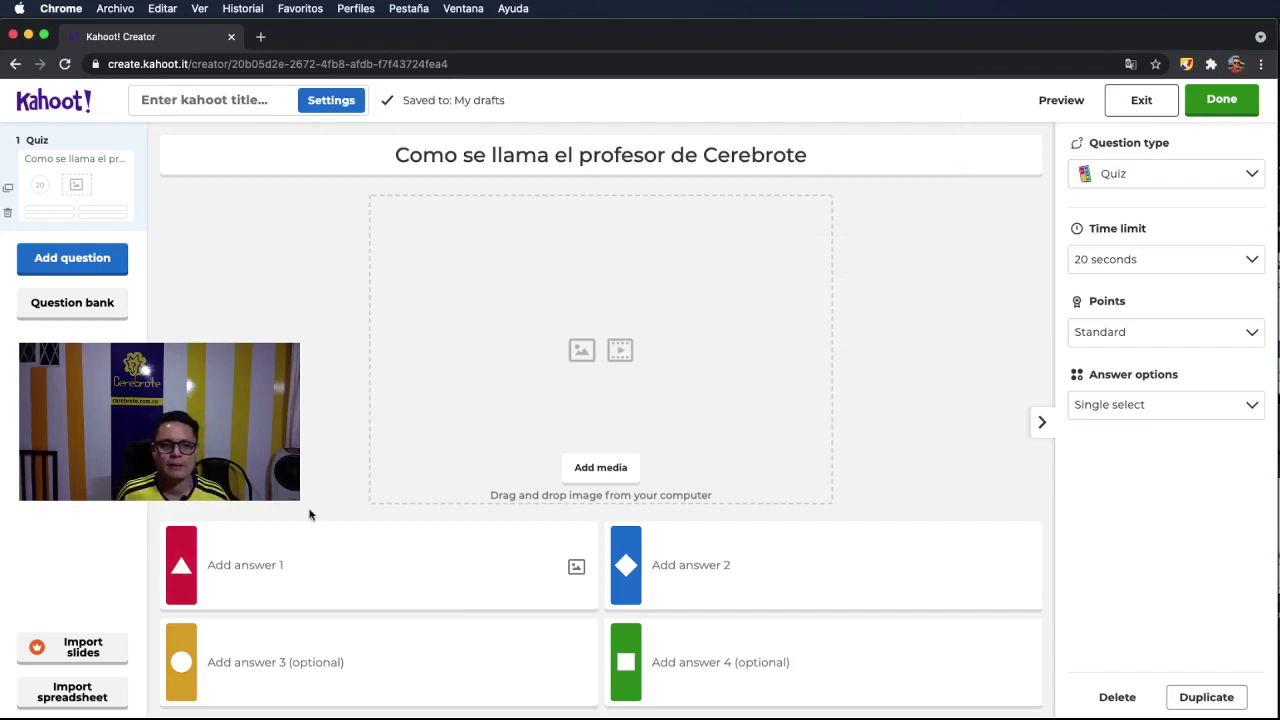
- Fill in the four answers of the Quiz question with candidate teacher names, and mark the fourth answer as correct
{"action": "left_click", "coordinate": [276, 572]}
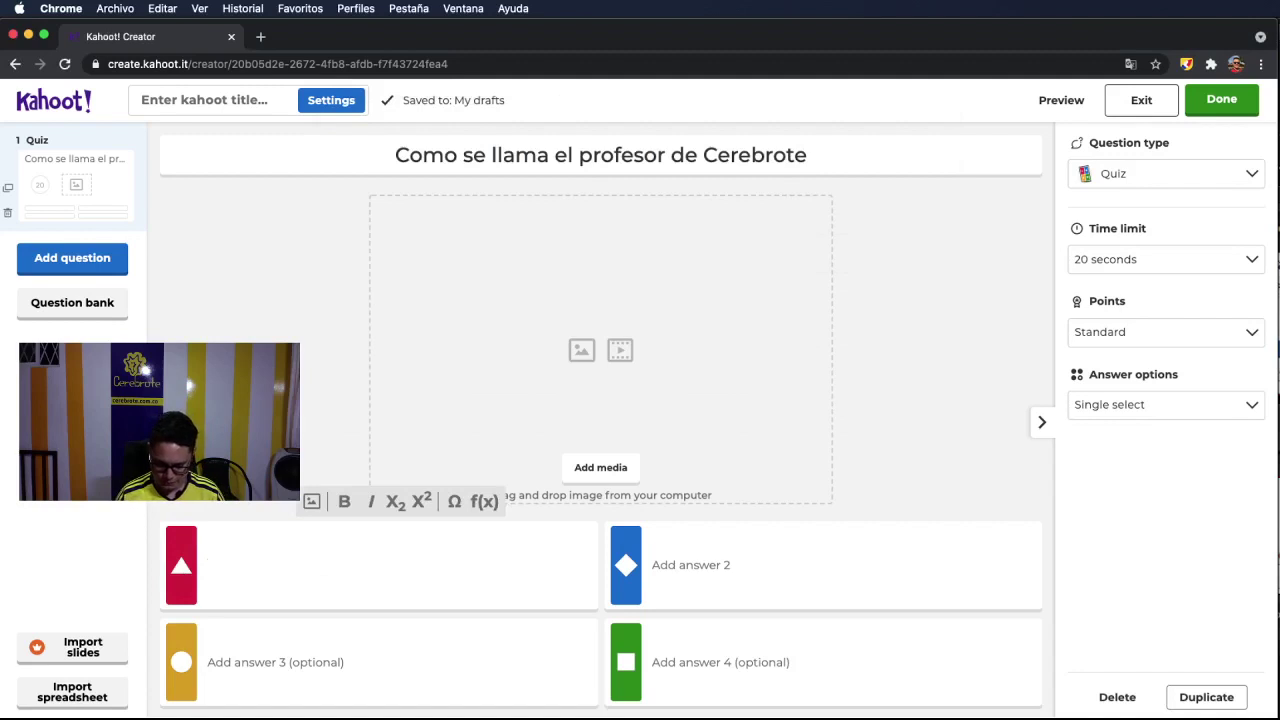
{"action": "type", "text": "Luis Carlos"}
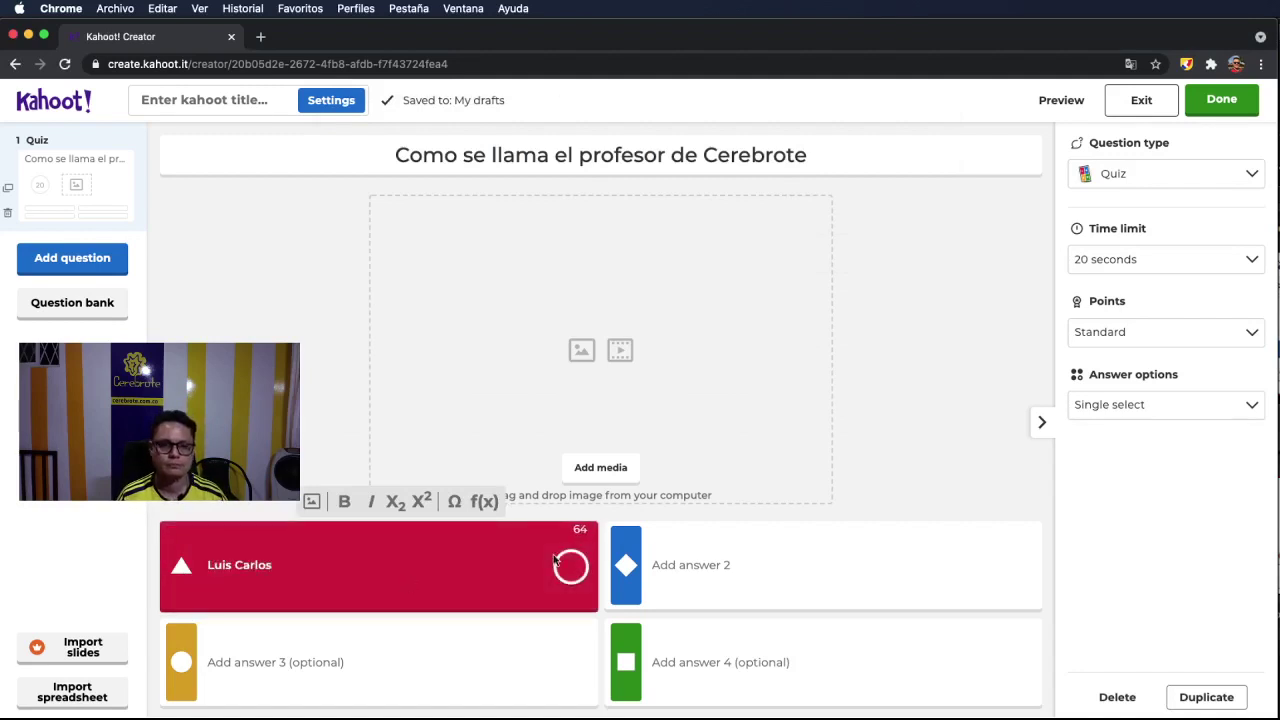
{"action": "left_click", "coordinate": [763, 557]}
{"action": "type", "text": "Carlos Fernando"}
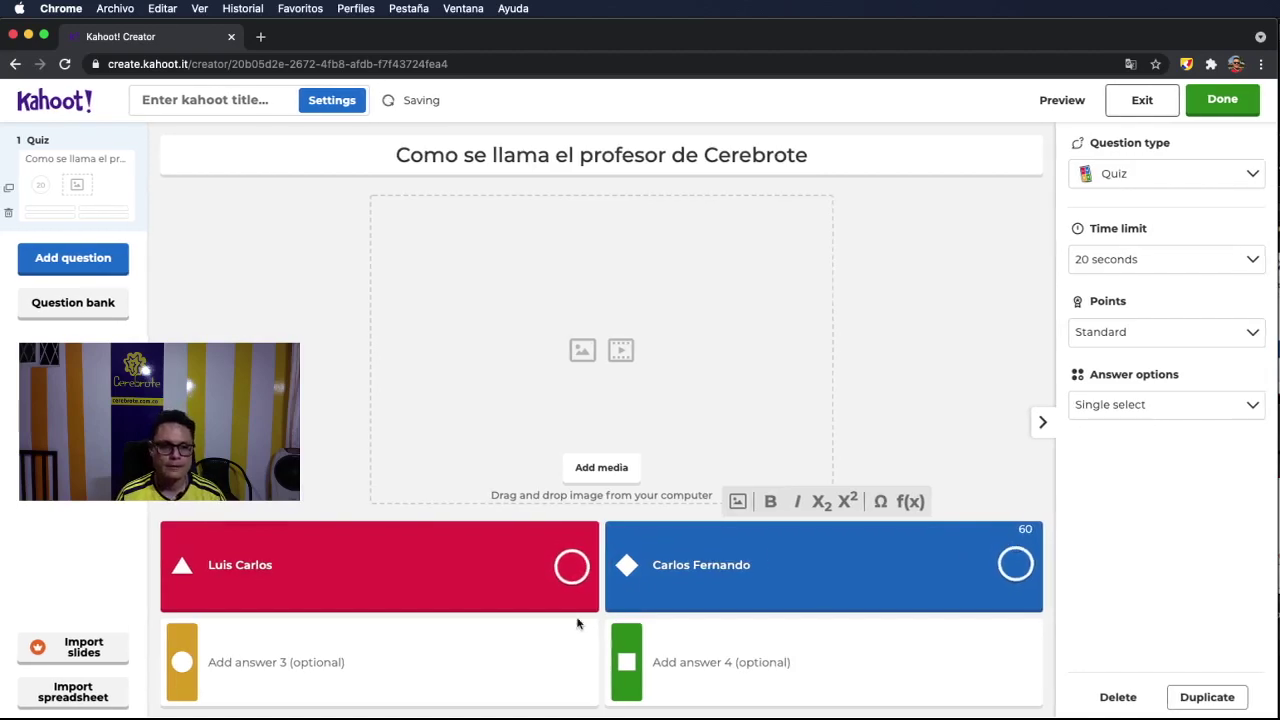
{"action": "left_click", "coordinate": [351, 654]}
{"action": "type", "text": "Roberto Antonio"}
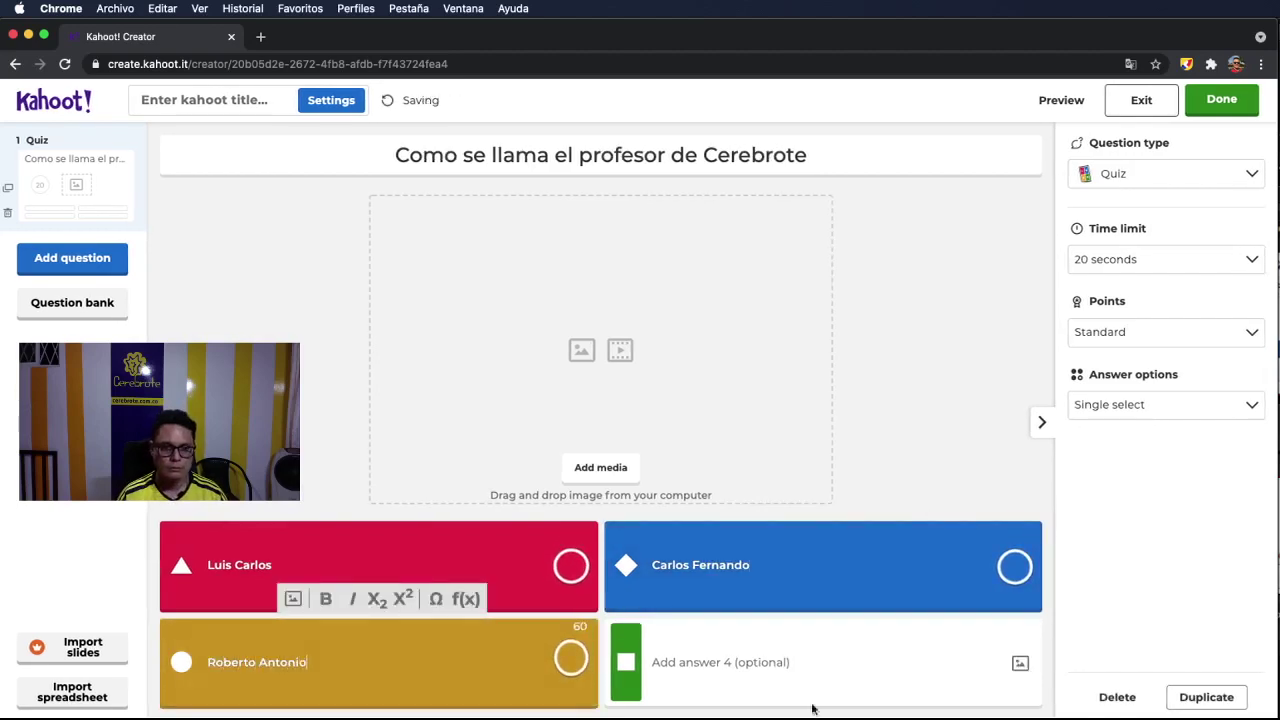
{"action": "left_click", "coordinate": [806, 666]}
{"action": "type", "text": "Luis"}
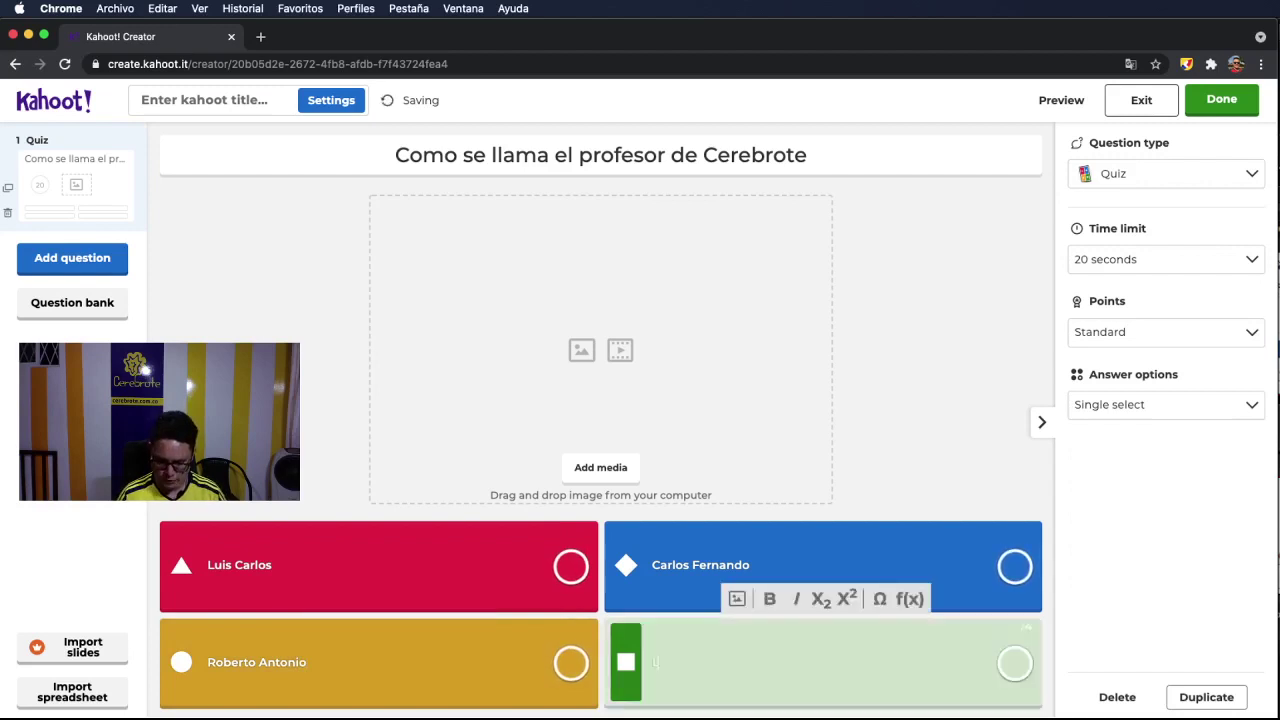
{"action": "type", "text": " Fernando"}
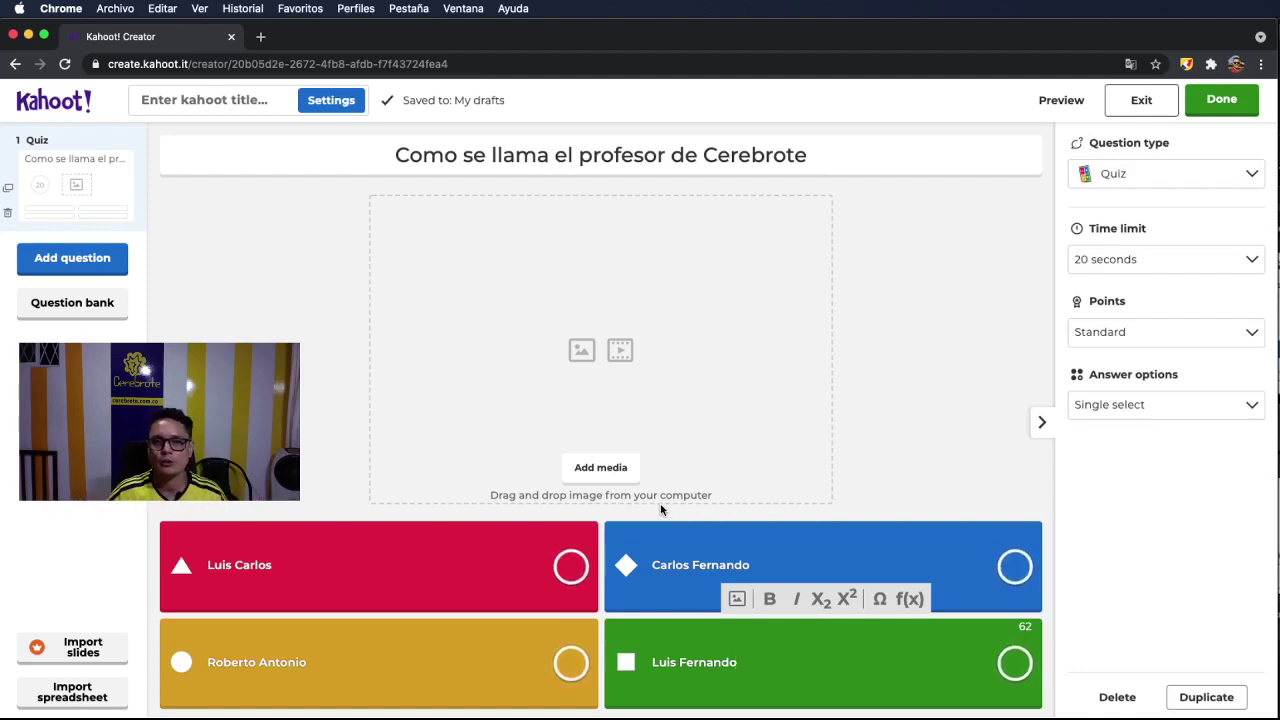
{"action": "left_click", "coordinate": [1016, 665]}
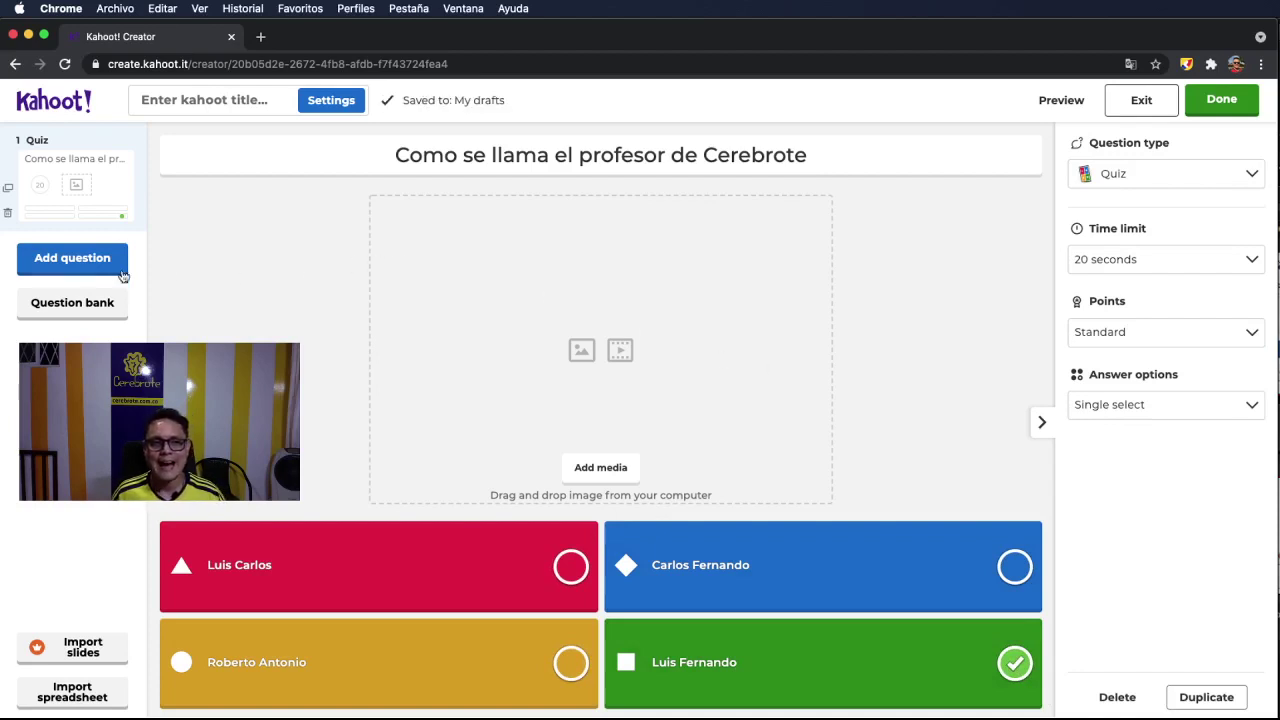
- Draw red arrows at the Add question and Question bank options, clear them, and close the annotation tools
{"action": "left_click", "coordinate": [1186, 64]}
{"action": "mouse_move", "coordinate": [935, 373]}
{"action": "left_mouse_down"}
{"action": "mouse_move", "coordinate": [389, 317]}
{"action": "mouse_move", "coordinate": [146, 276]}
{"action": "left_mouse_up"}
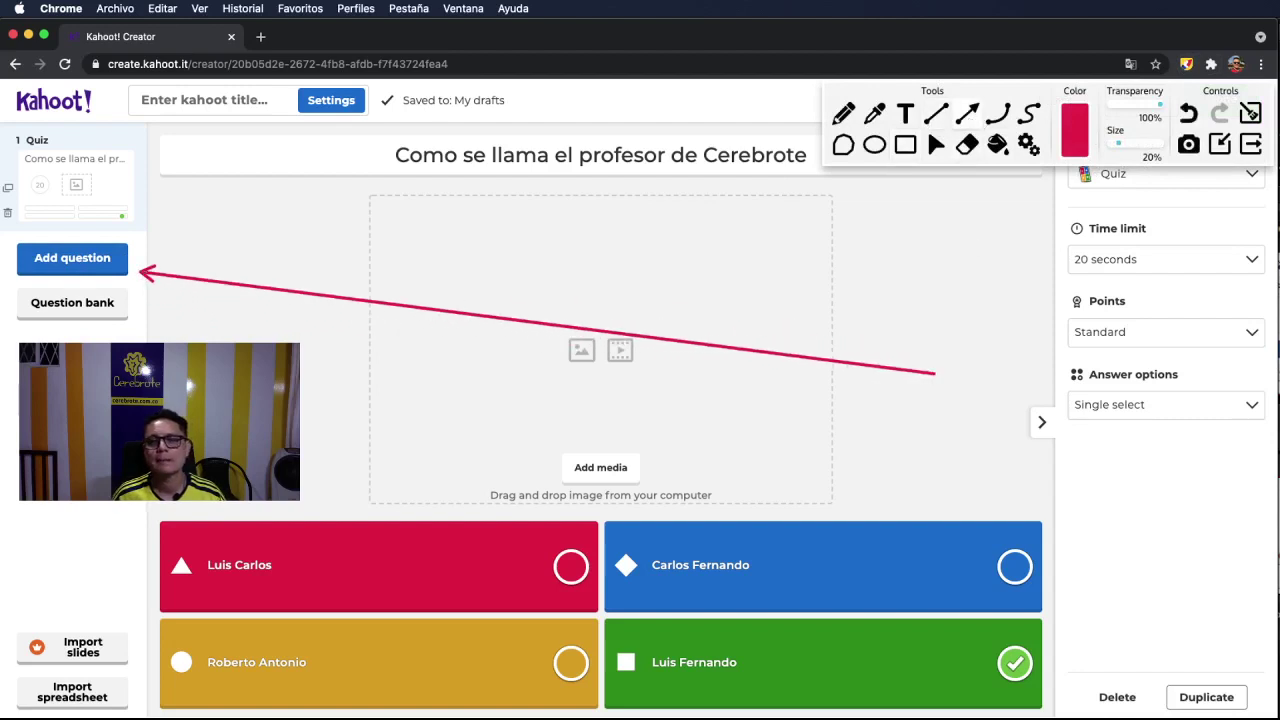
{"action": "mouse_move", "coordinate": [935, 373]}
{"action": "left_mouse_down"}
{"action": "mouse_move", "coordinate": [143, 286]}
{"action": "mouse_move", "coordinate": [143, 307]}
{"action": "left_mouse_up"}
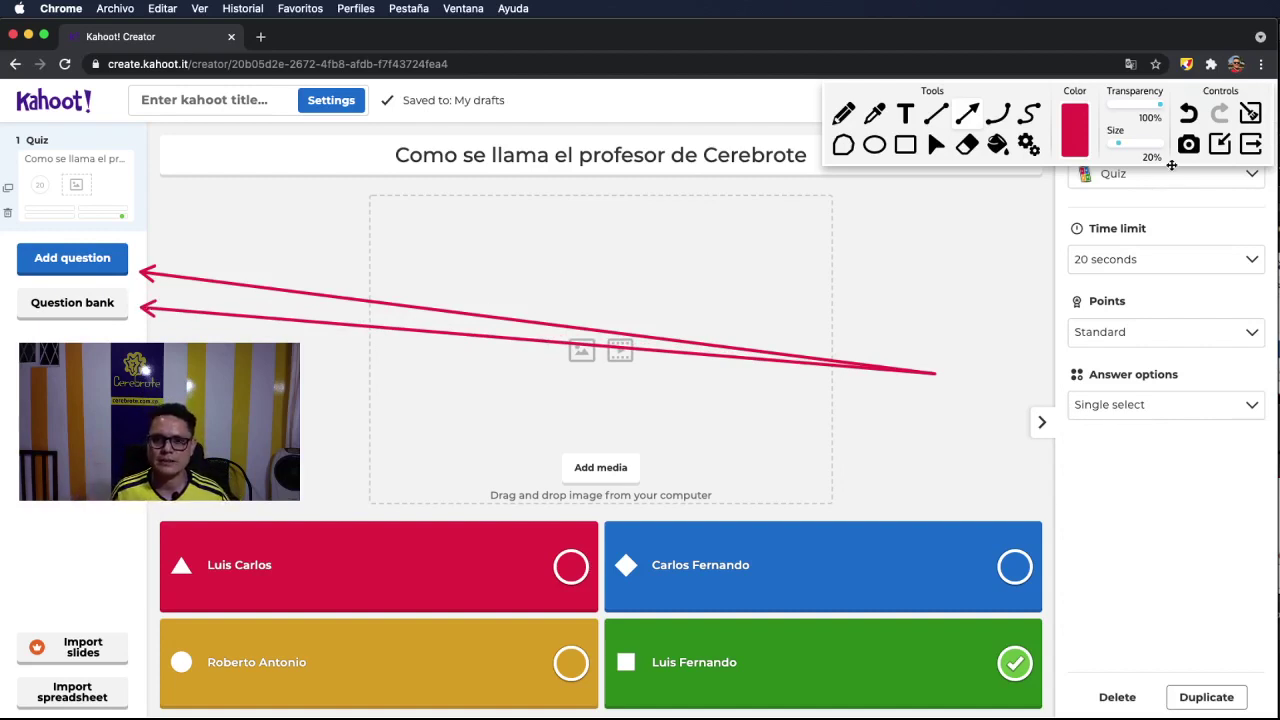
{"action": "left_click", "coordinate": [1250, 113]}
{"action": "left_click", "coordinate": [1250, 144]}
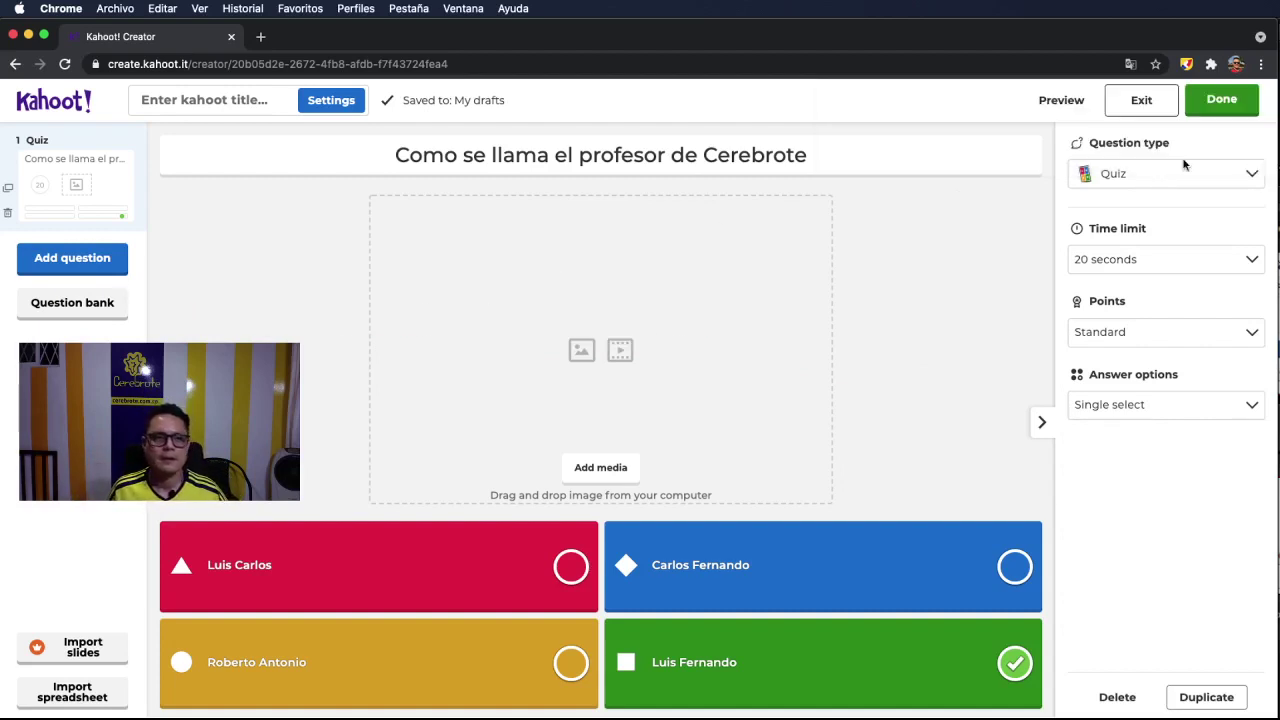
- Add a True or false question as the second question of the kahoot
{"action": "left_click", "coordinate": [93, 262]}
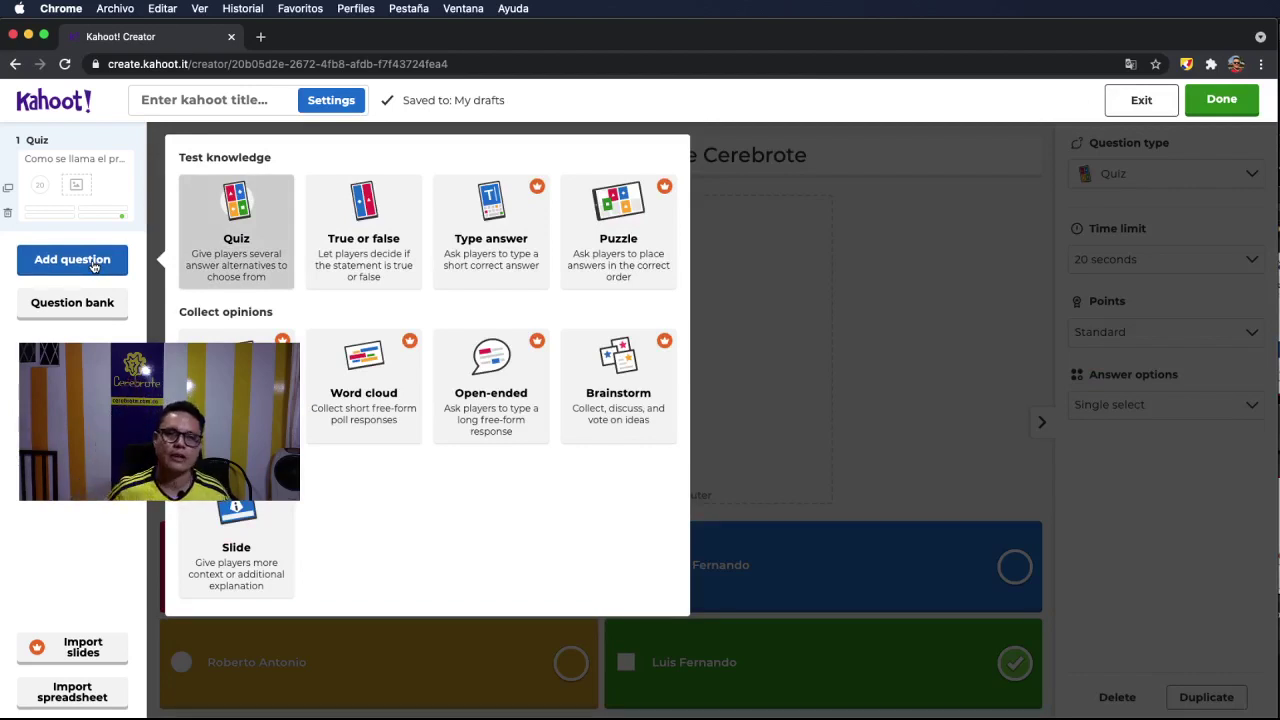
{"action": "left_click", "coordinate": [364, 232]}
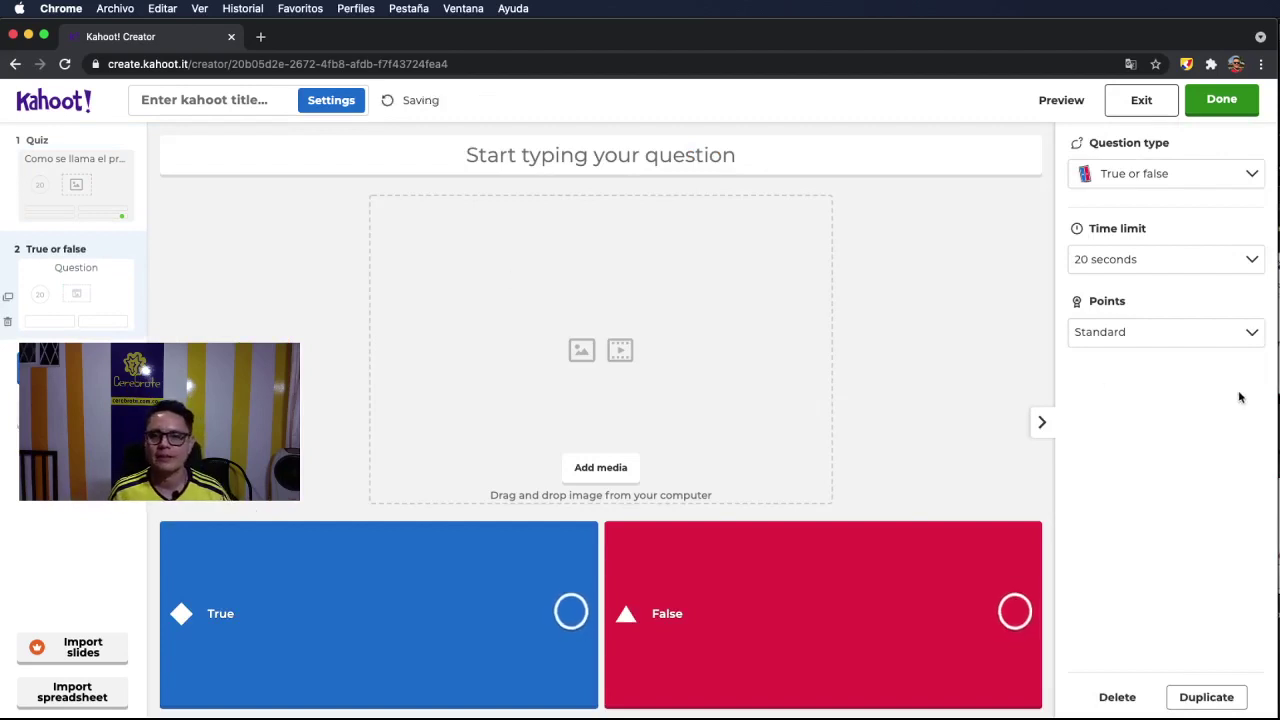
{"action": "key", "text": "super+Tab"}
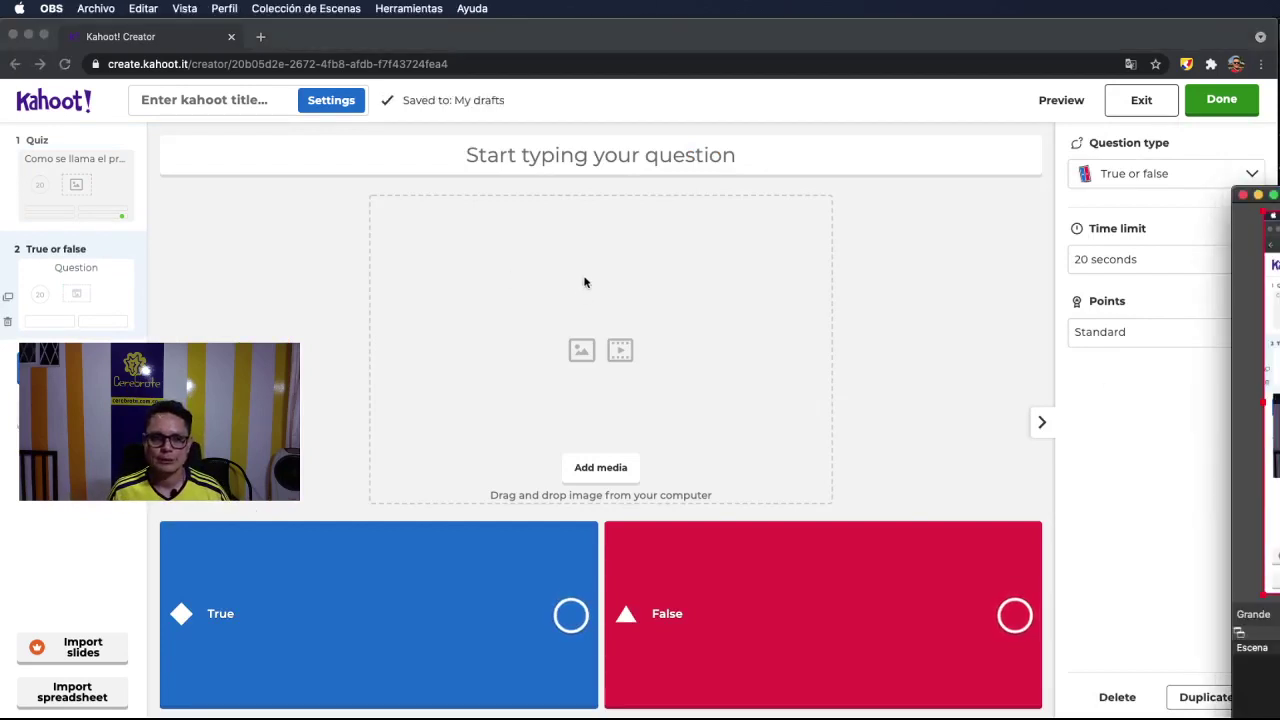
- Draw a red arrow at the second question's thumbnail, clear it, and close the annotation tools
{"action": "left_click", "coordinate": [1186, 64]}
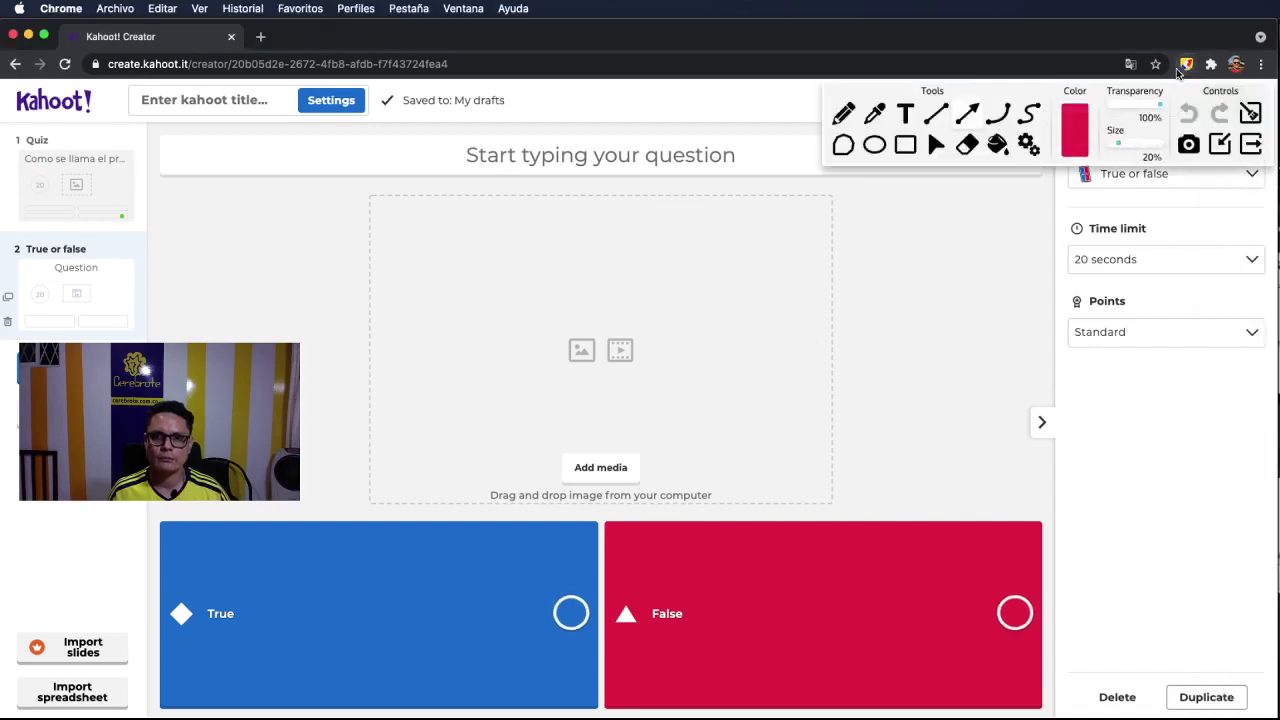
{"action": "mouse_move", "coordinate": [984, 310]}
{"action": "left_mouse_down"}
{"action": "mouse_move", "coordinate": [349, 380]}
{"action": "mouse_move", "coordinate": [109, 291]}
{"action": "mouse_move", "coordinate": [130, 285]}
{"action": "left_mouse_up"}
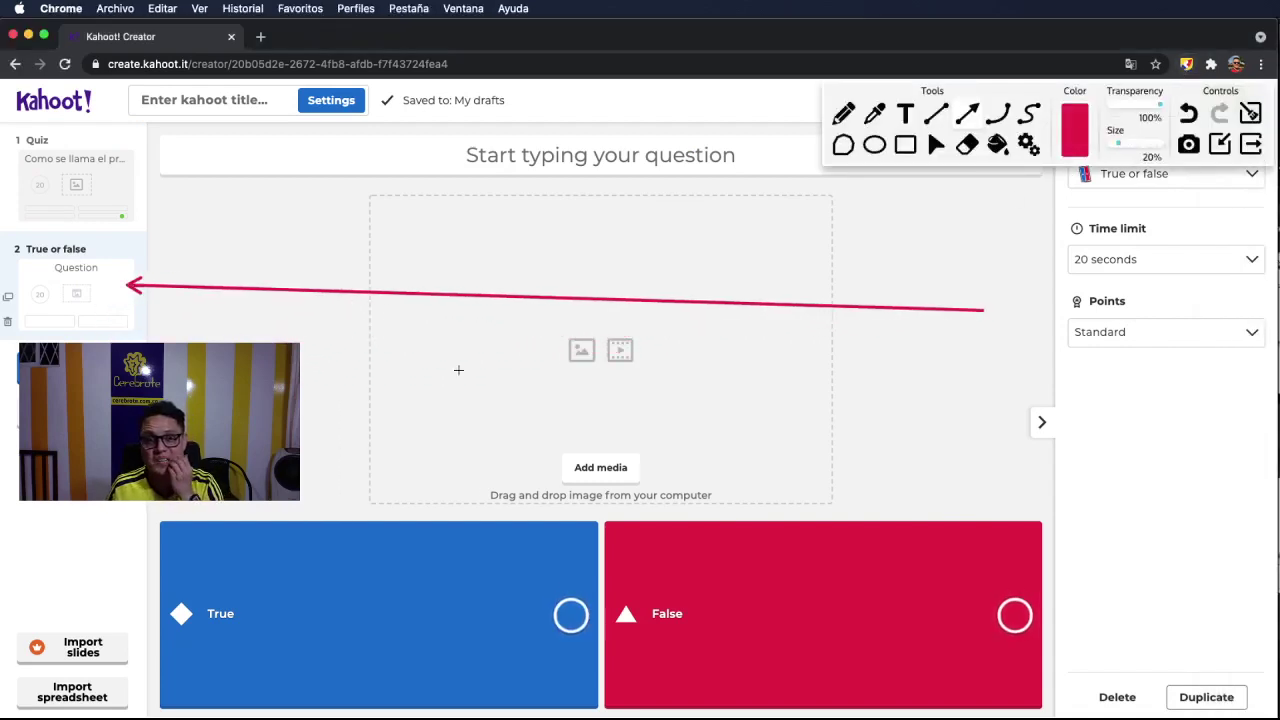
{"action": "left_click", "coordinate": [1250, 114]}
{"action": "left_click", "coordinate": [1250, 144]}
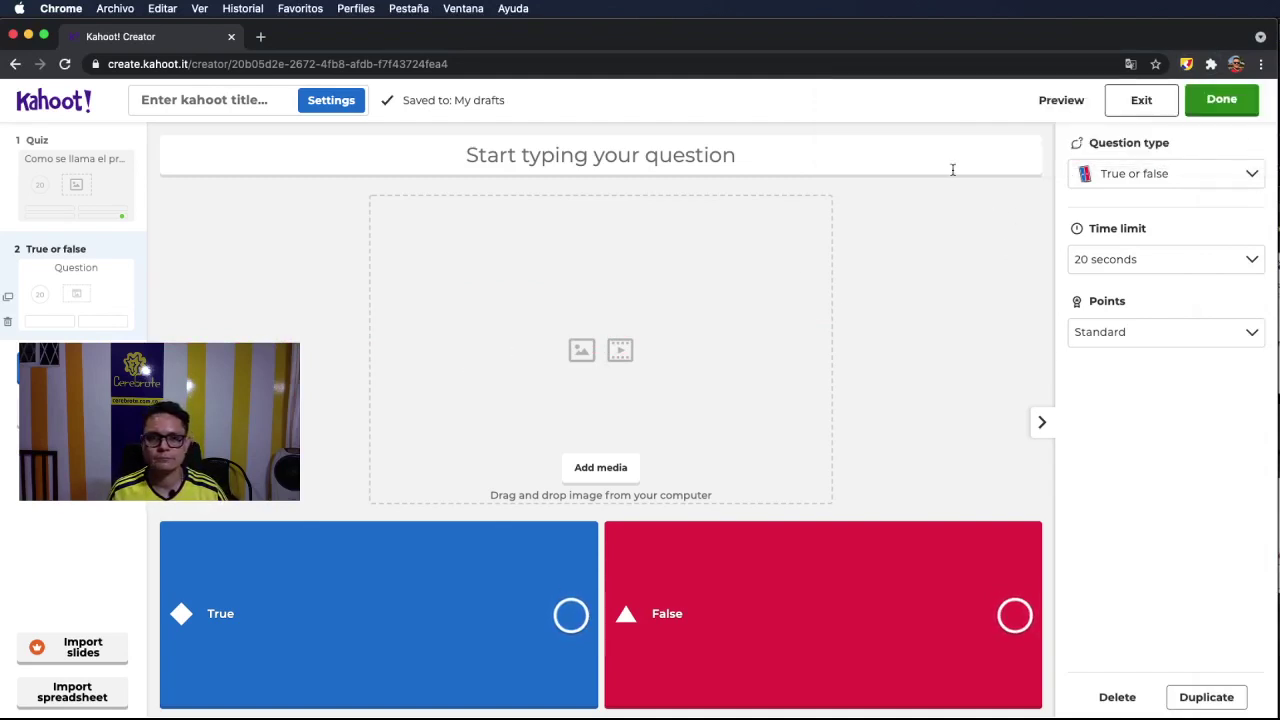
- Enter "Todo lo que hacemos en Cerebrote es acerca de Teams" as the second question's text, and mark False as the correct answer
{"action": "left_click", "coordinate": [586, 154]}
{"action": "type", "text": "Todo lo que hacems"}
{"action": "key", "text": "BackSpace"}
{"action": "key", "text": "BackSpace"}
{"action": "type", "text": "mos en Cerebrote es "}
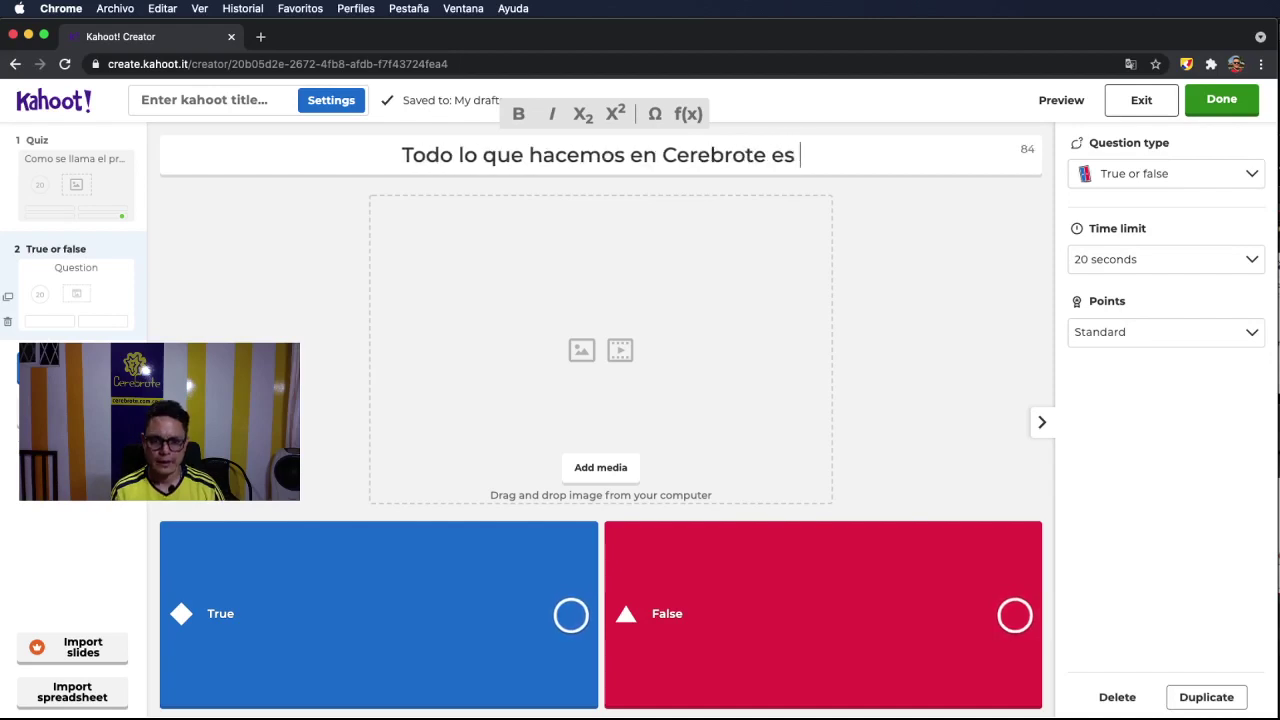
{"action": "type", "text": "acerca de Te"}
{"action": "type", "text": "mas"}
{"action": "key", "text": "BackSpace"}
{"action": "key", "text": "BackSpace"}
{"action": "key", "text": "BackSpace"}
{"action": "type", "text": "ams"}
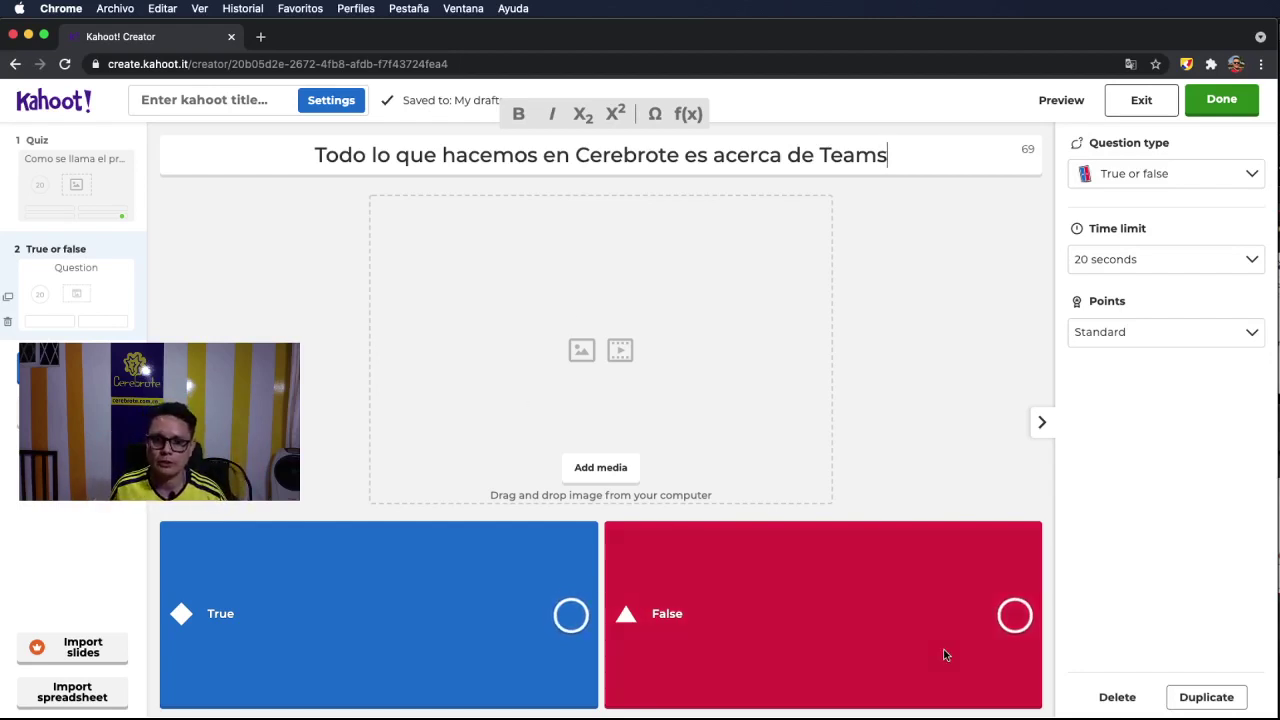
{"action": "left_click", "coordinate": [1014, 618]}
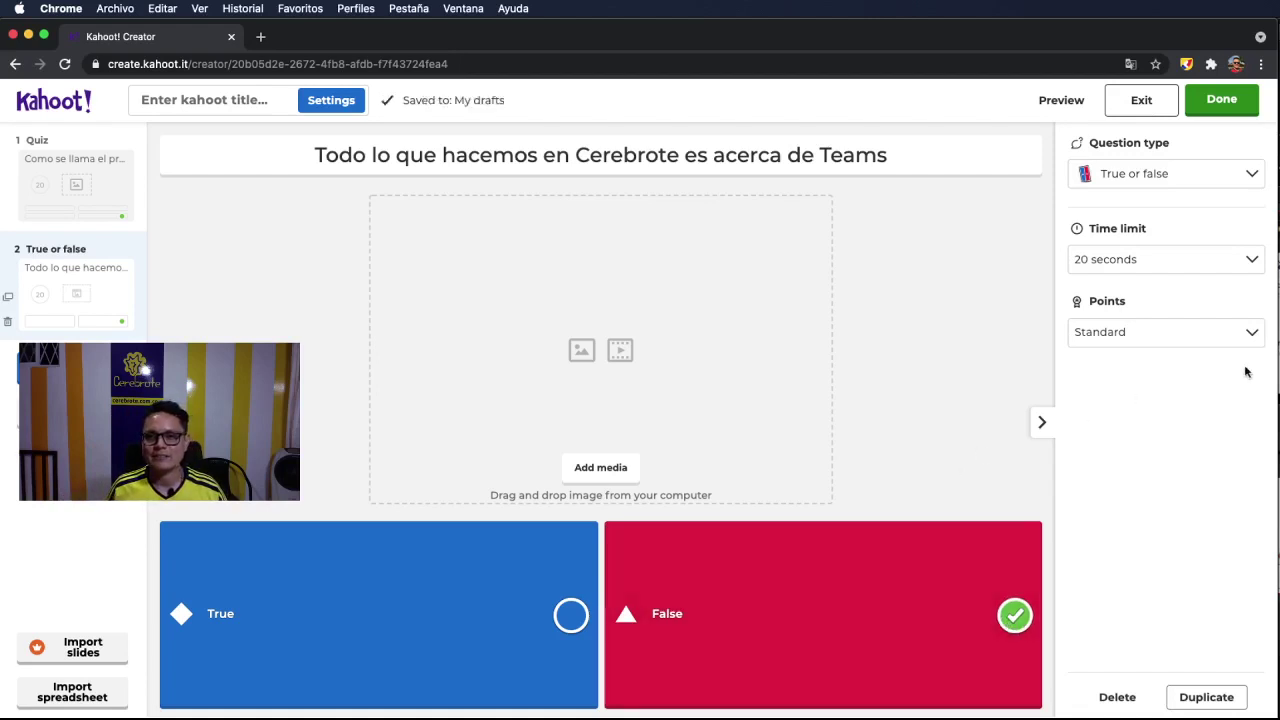
- Draw red arrows at the green correct-answer dots on both question thumbnails, clear them, and close the annotation tools
{"action": "left_click", "coordinate": [1186, 64]}
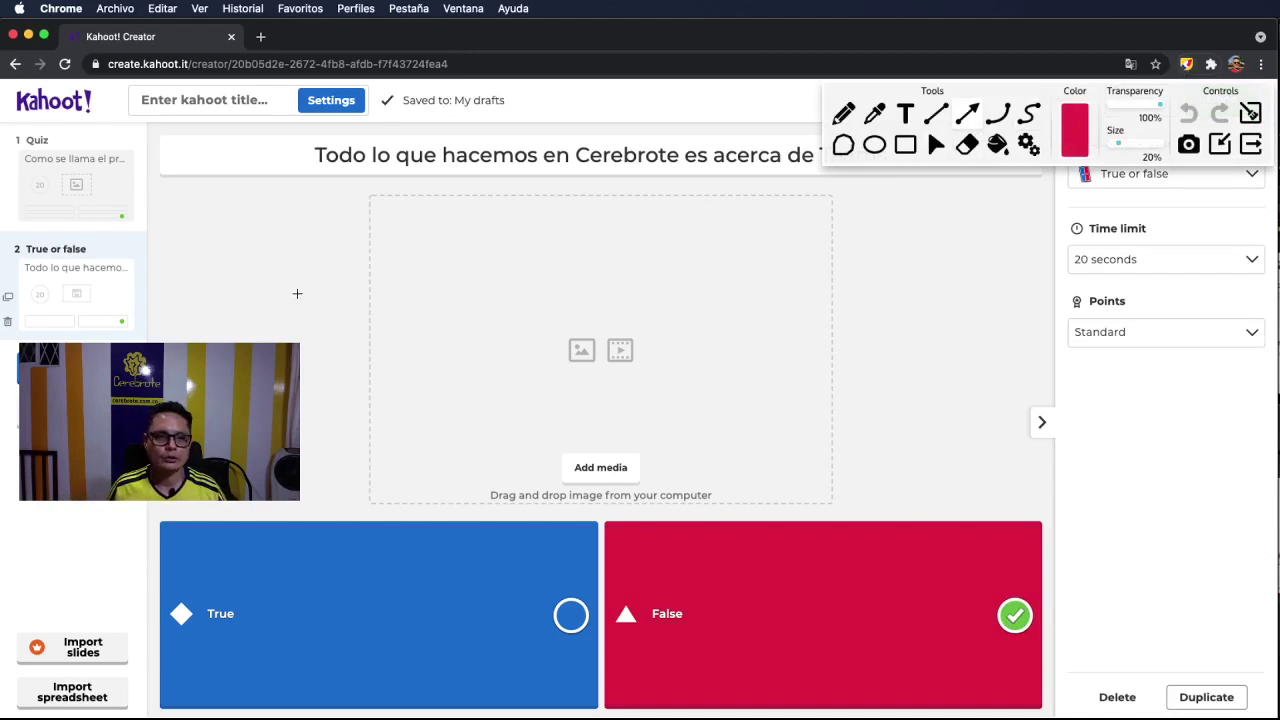
{"action": "mouse_move", "coordinate": [297, 309]}
{"action": "left_mouse_down"}
{"action": "mouse_move", "coordinate": [174, 209]}
{"action": "mouse_move", "coordinate": [128, 216]}
{"action": "left_mouse_up"}
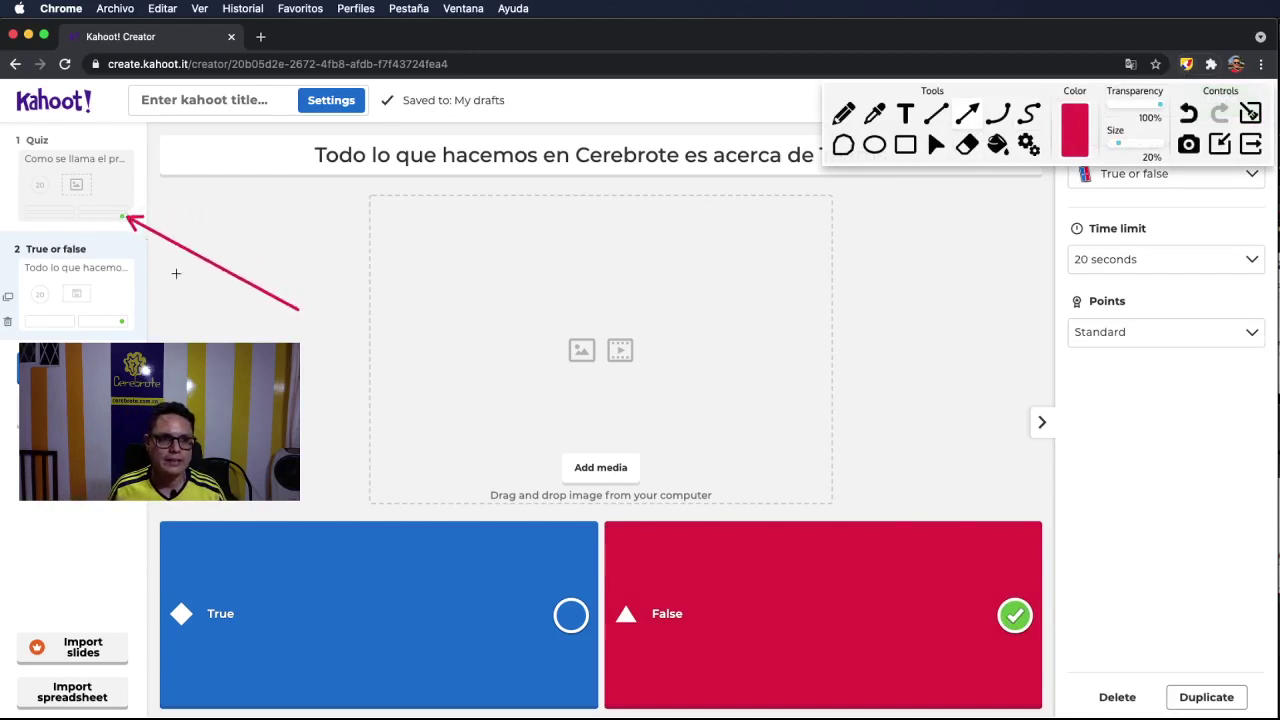
{"action": "left_click_drag", "start_coordinate": [297, 310], "coordinate": [131, 321]}
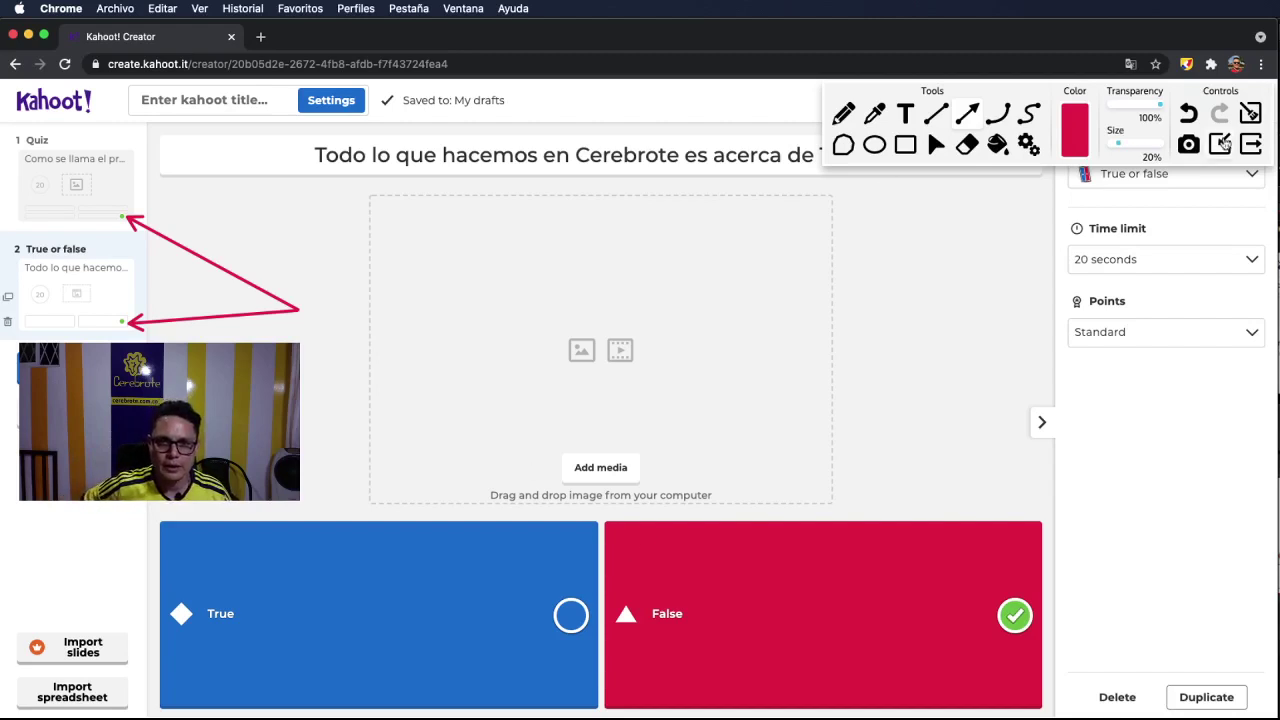
{"action": "left_click", "coordinate": [1250, 115]}
{"action": "left_click", "coordinate": [1250, 144]}
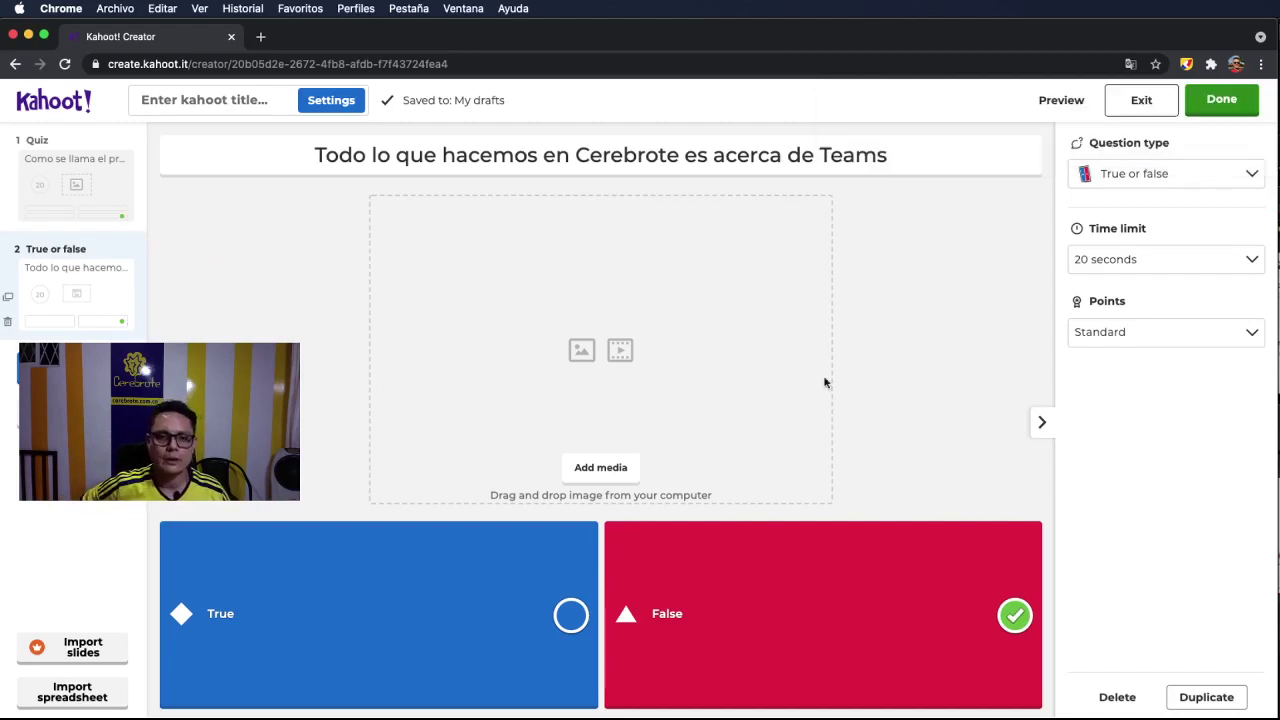
- View the media options of the True or false question, and return to the first question
{"action": "left_click", "coordinate": [602, 468]}
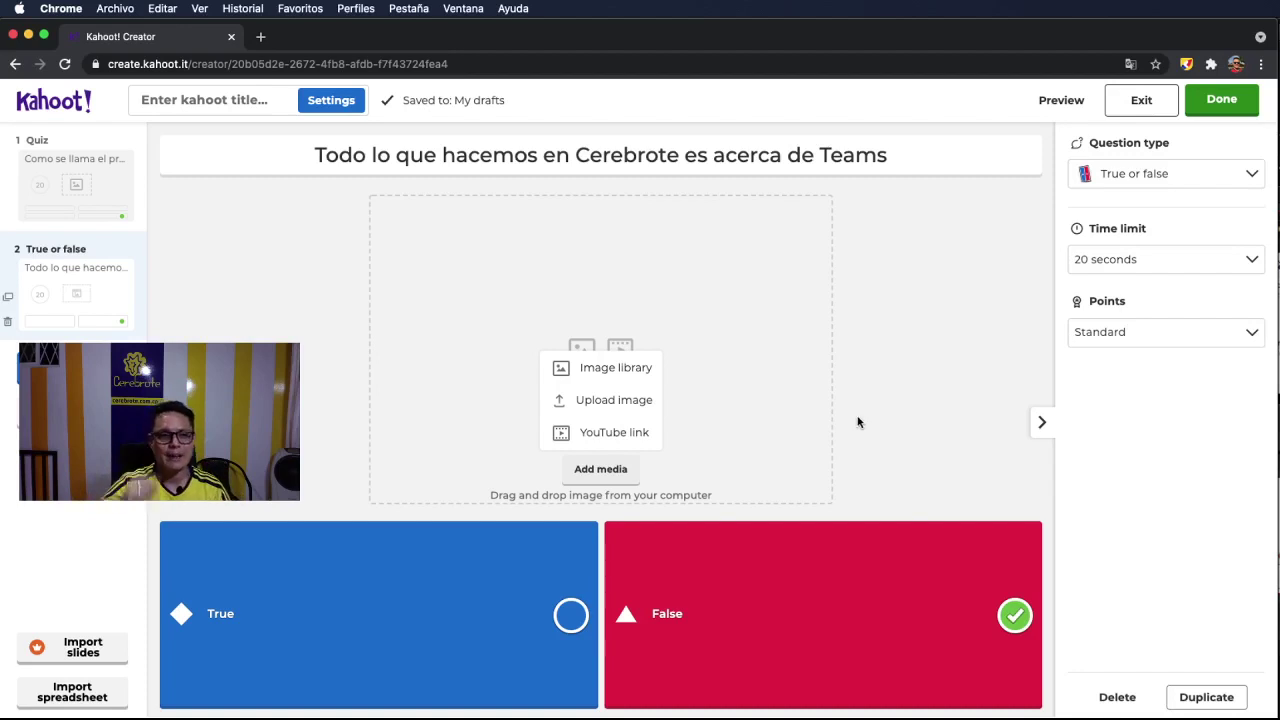
{"action": "left_click", "coordinate": [72, 178]}
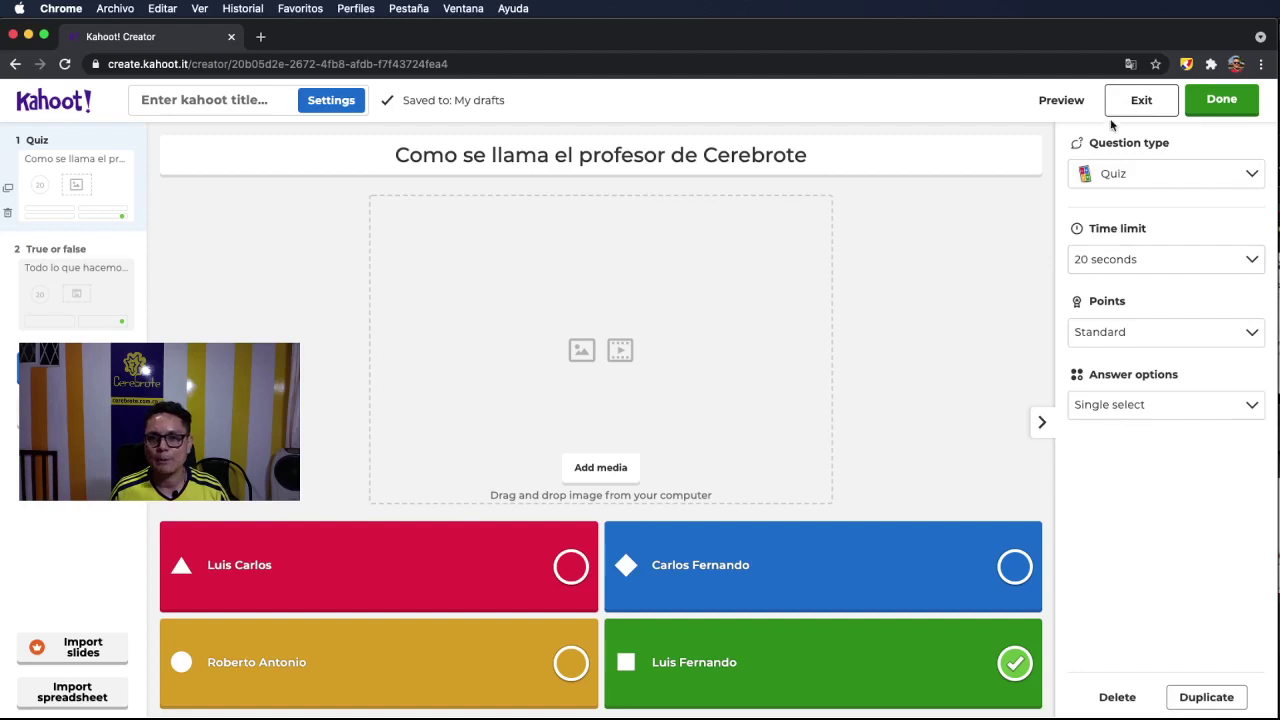
- Draw red arrows at the Time limit, Points and Answer options settings, clear them, and close the annotation tools
{"action": "left_click", "coordinate": [1185, 66]}
{"action": "left_click_drag", "start_coordinate": [778, 291], "coordinate": [1060, 263]}
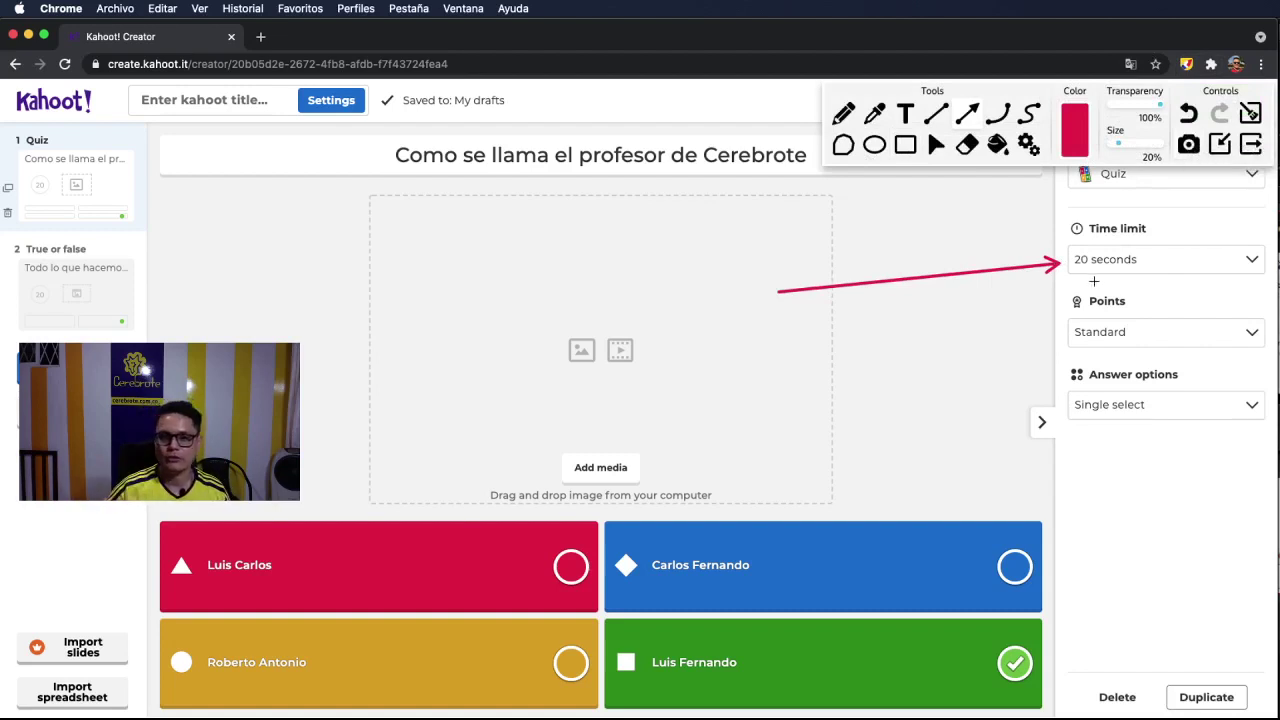
{"action": "left_click_drag", "start_coordinate": [782, 291], "coordinate": [1045, 328]}
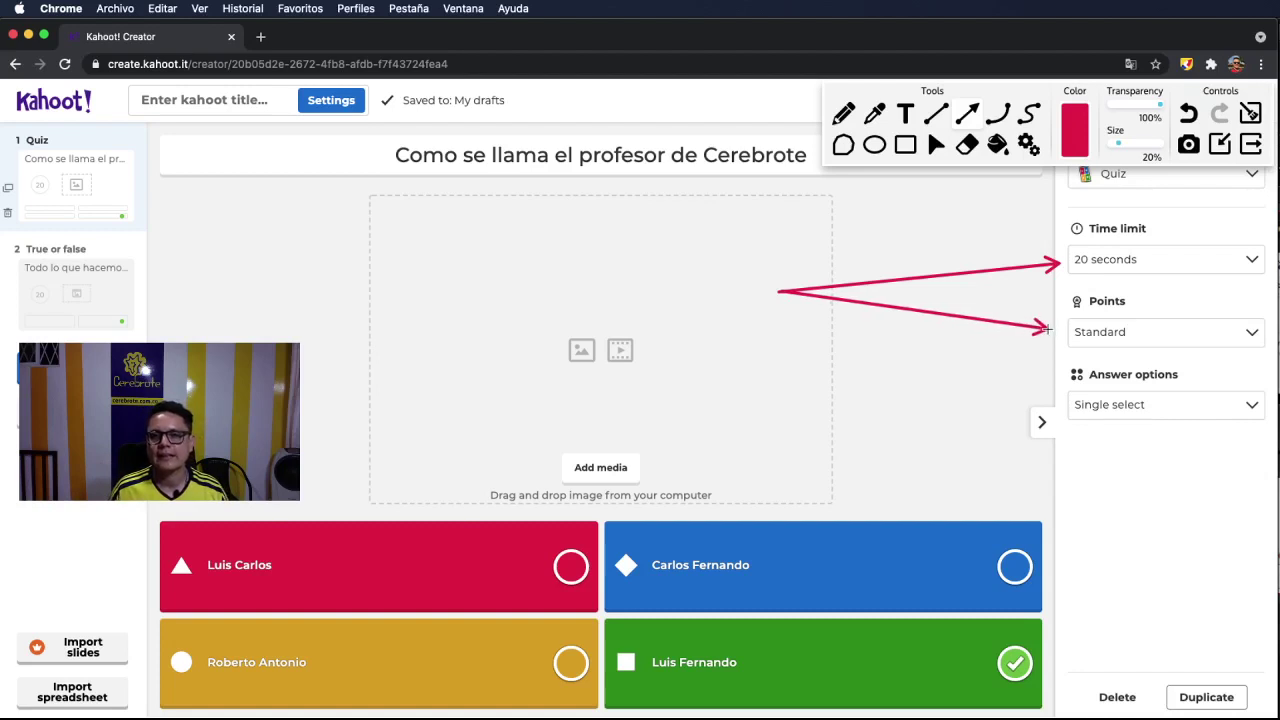
{"action": "left_click_drag", "start_coordinate": [780, 292], "coordinate": [1056, 404]}
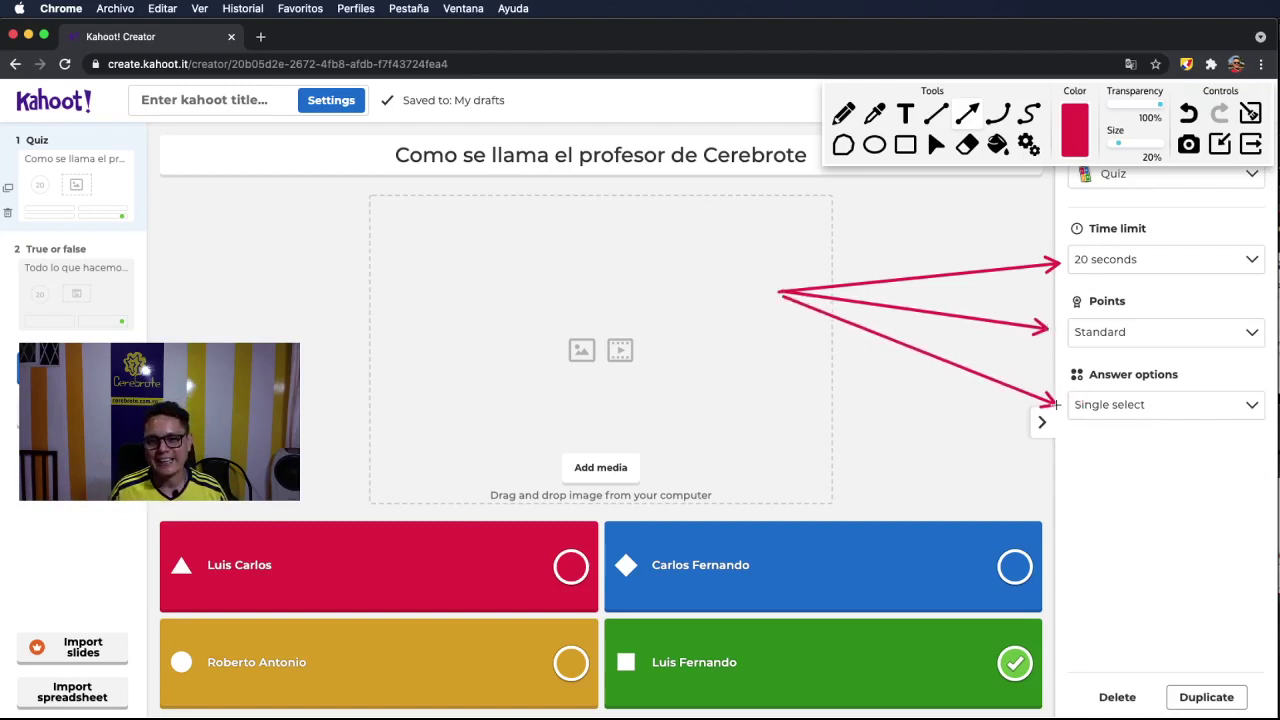
{"action": "left_click", "coordinate": [1250, 113]}
{"action": "left_click", "coordinate": [1250, 144]}
- View the Quiz question's answer options and time limit choices, and open the True or false question
{"action": "left_click", "coordinate": [1248, 406]}
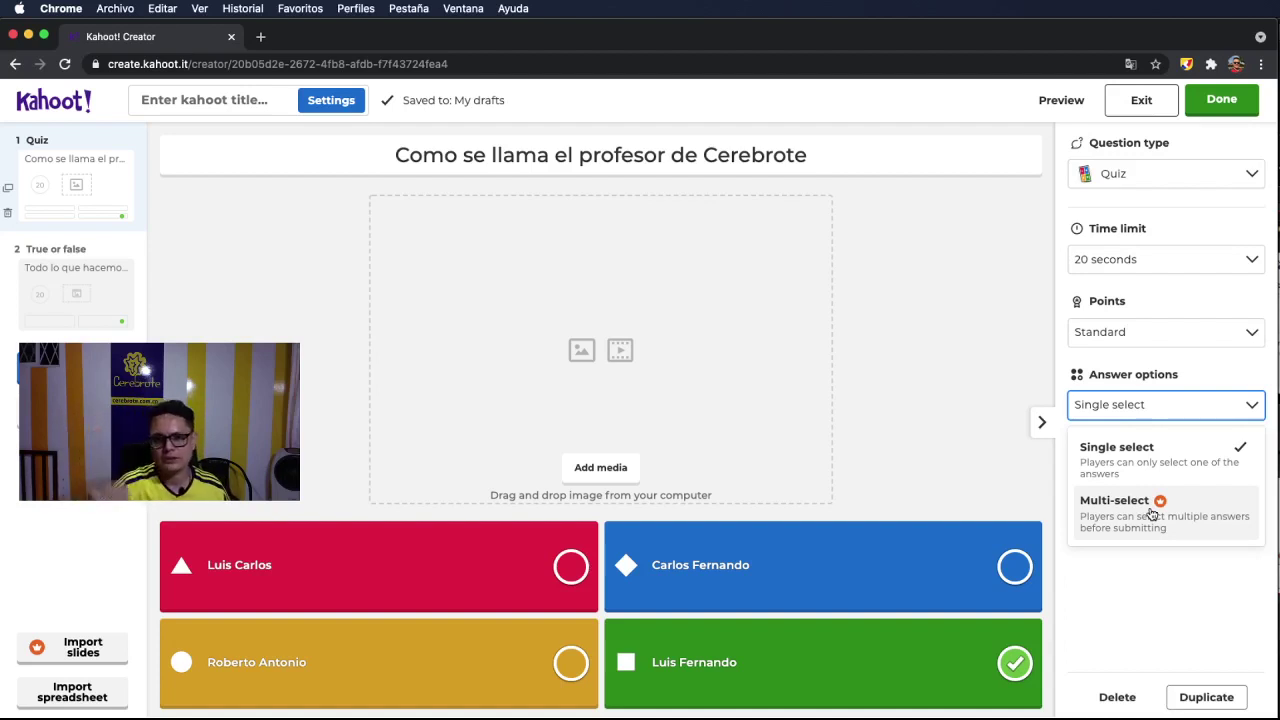
{"action": "left_click", "coordinate": [978, 400]}
{"action": "left_click", "coordinate": [1248, 259]}
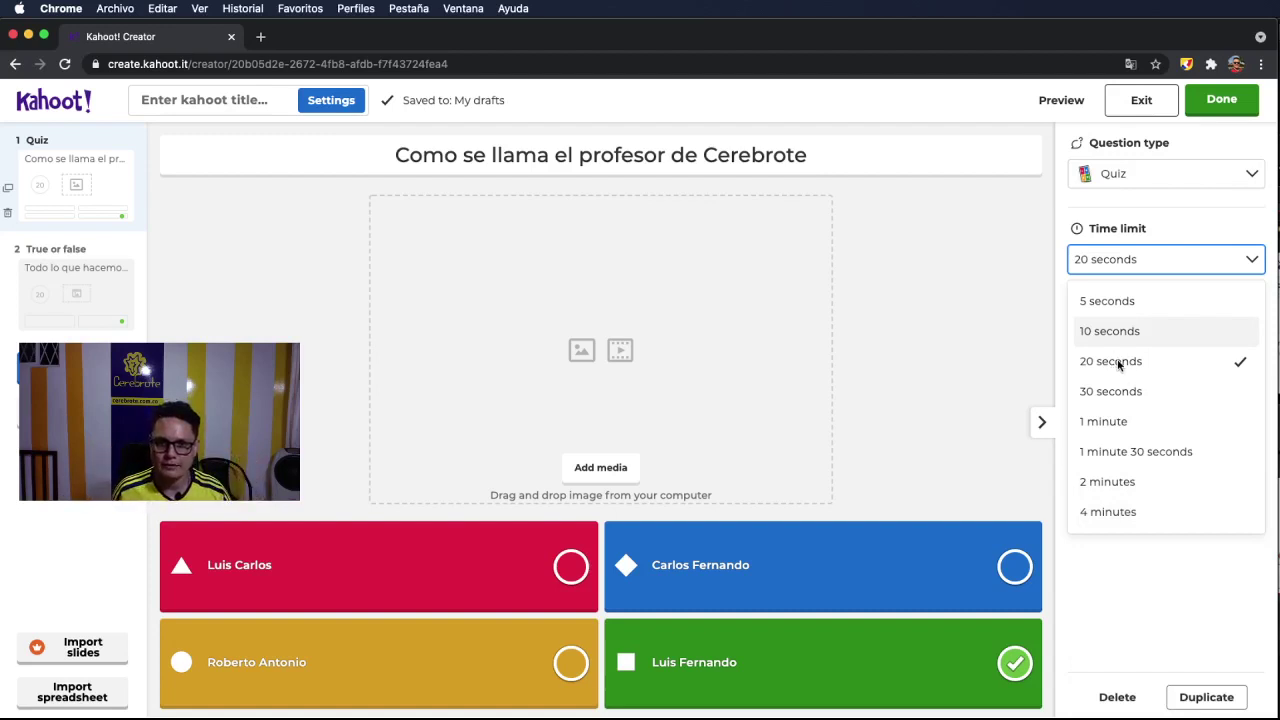
{"action": "left_click", "coordinate": [1008, 356]}
{"action": "left_click", "coordinate": [48, 290]}
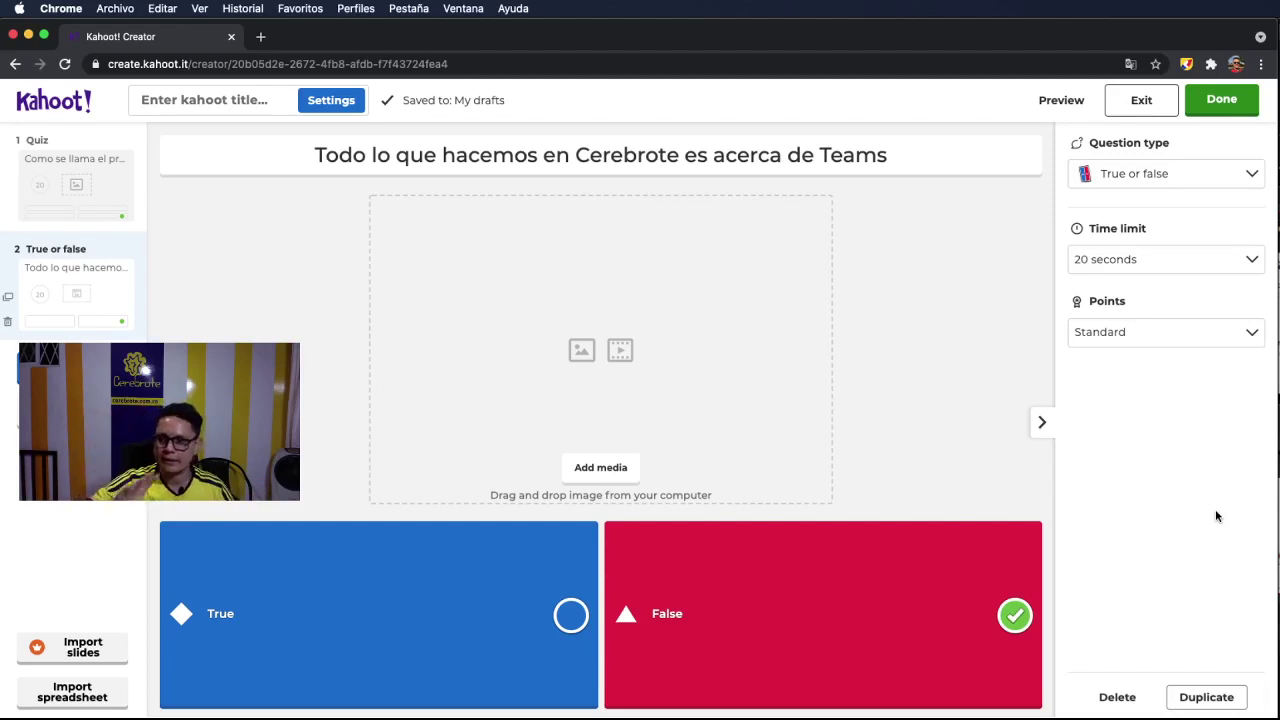
- Open the question bank to view its search and filter options, and close it
{"action": "left_click", "coordinate": [1275, 437]}
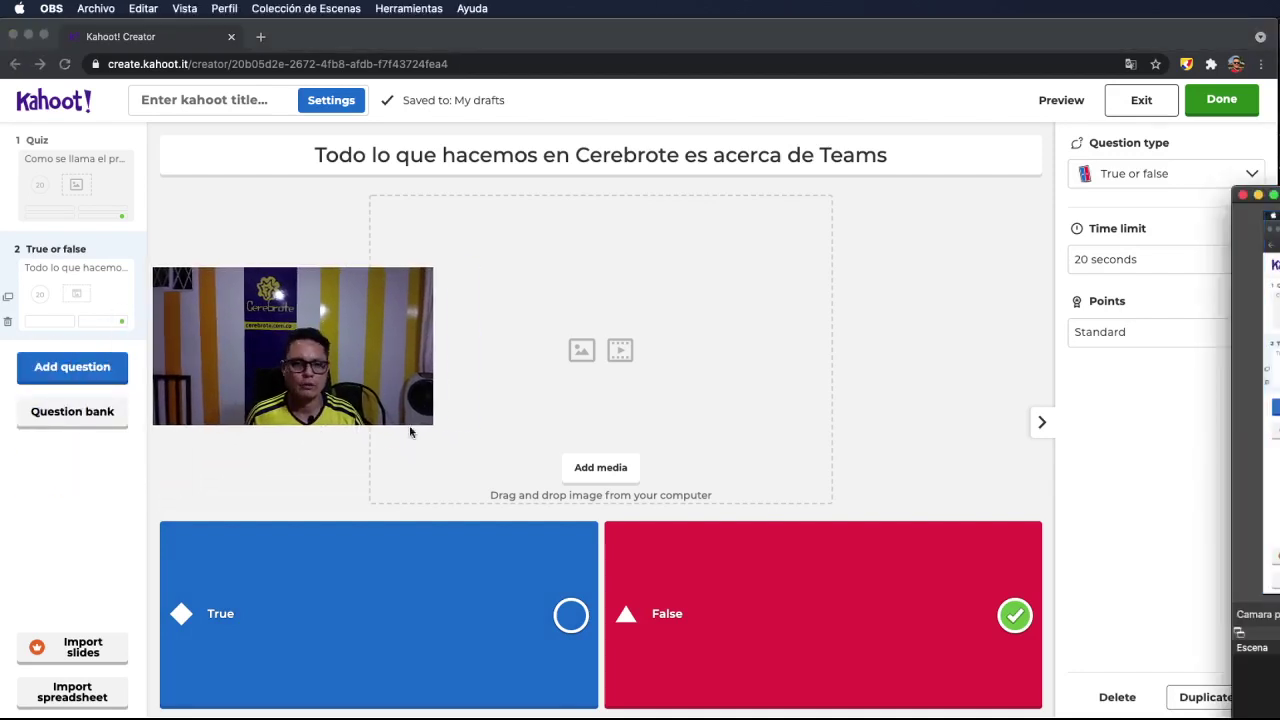
{"action": "left_click", "coordinate": [130, 388]}
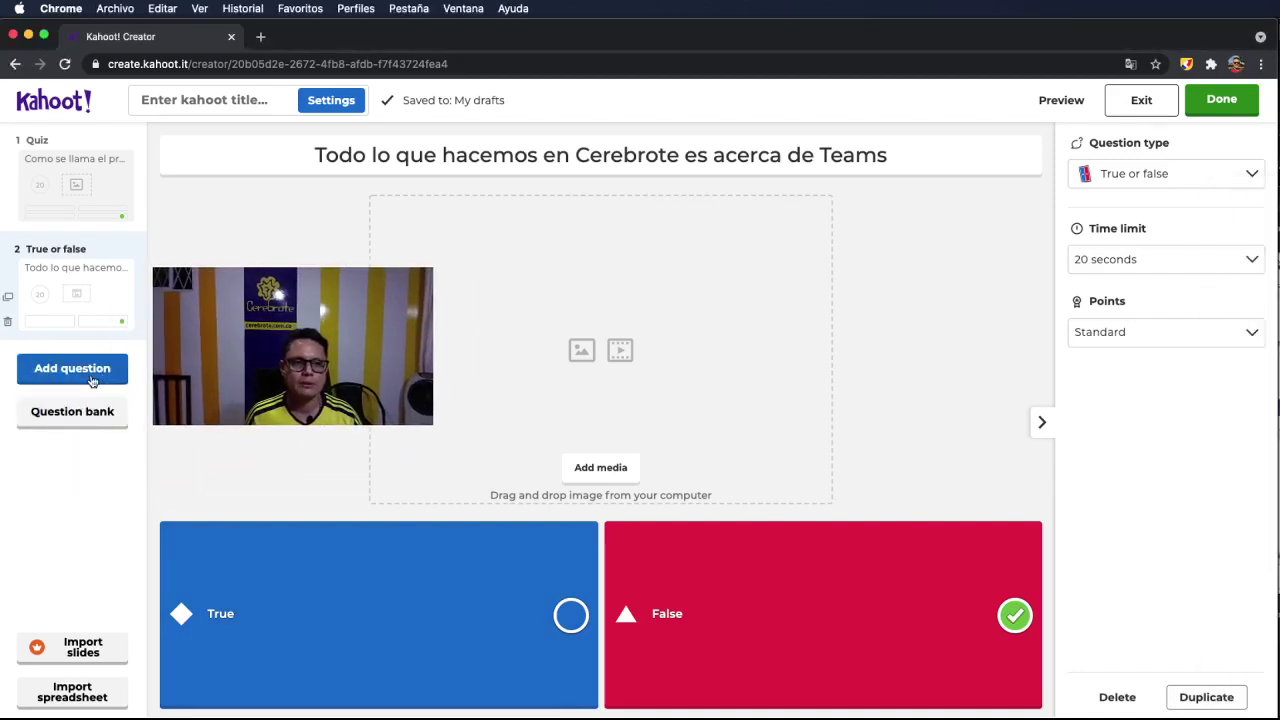
{"action": "left_click", "coordinate": [91, 423]}
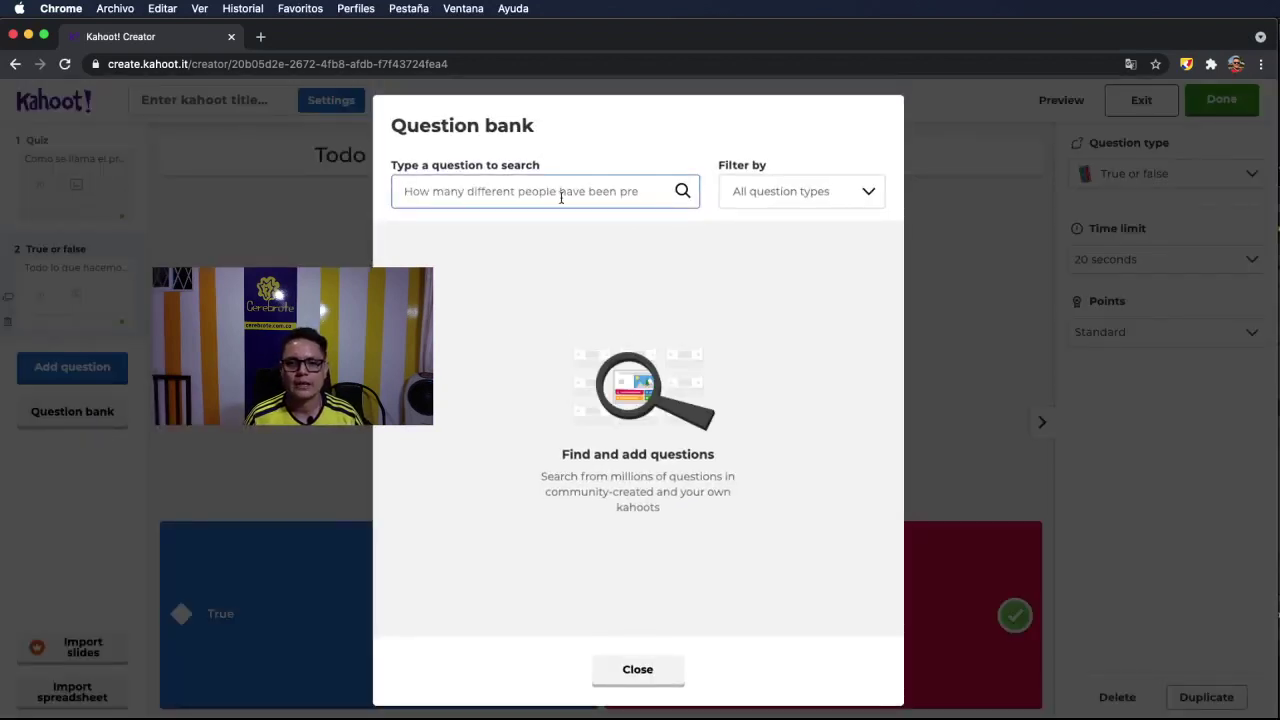
{"action": "left_click", "coordinate": [636, 669]}
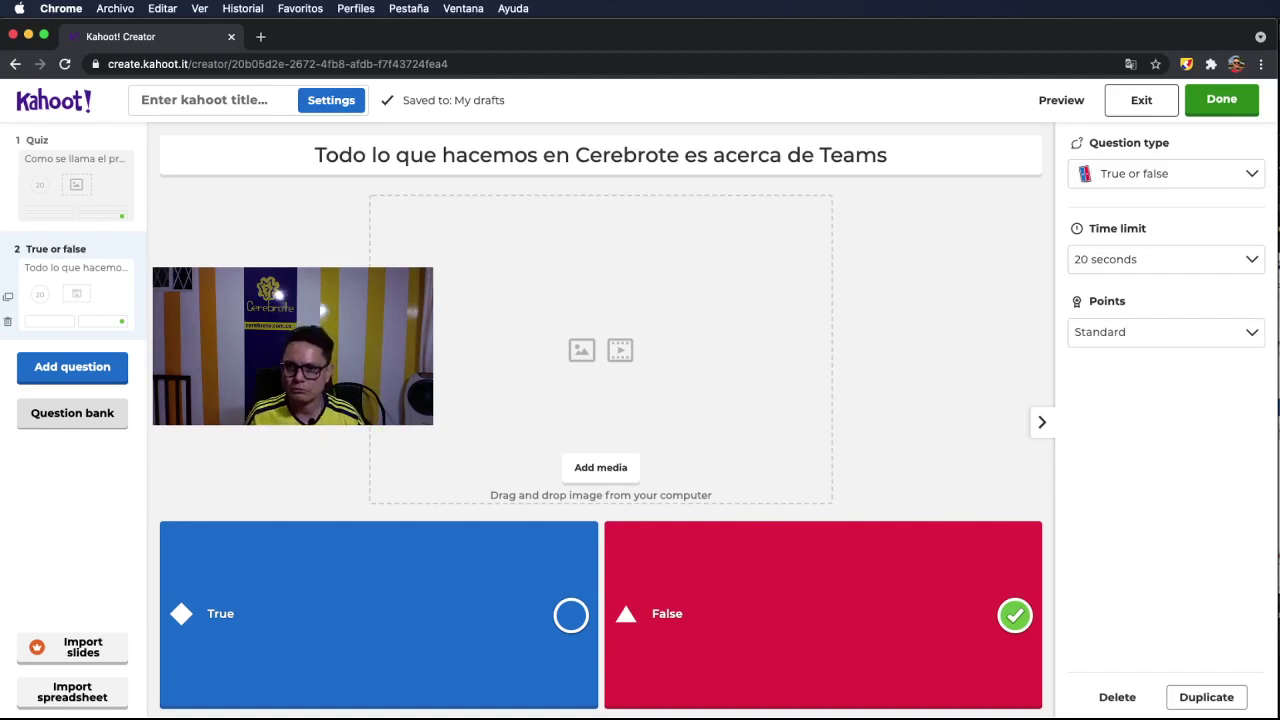
{"action": "key", "text": "super+Tab"}
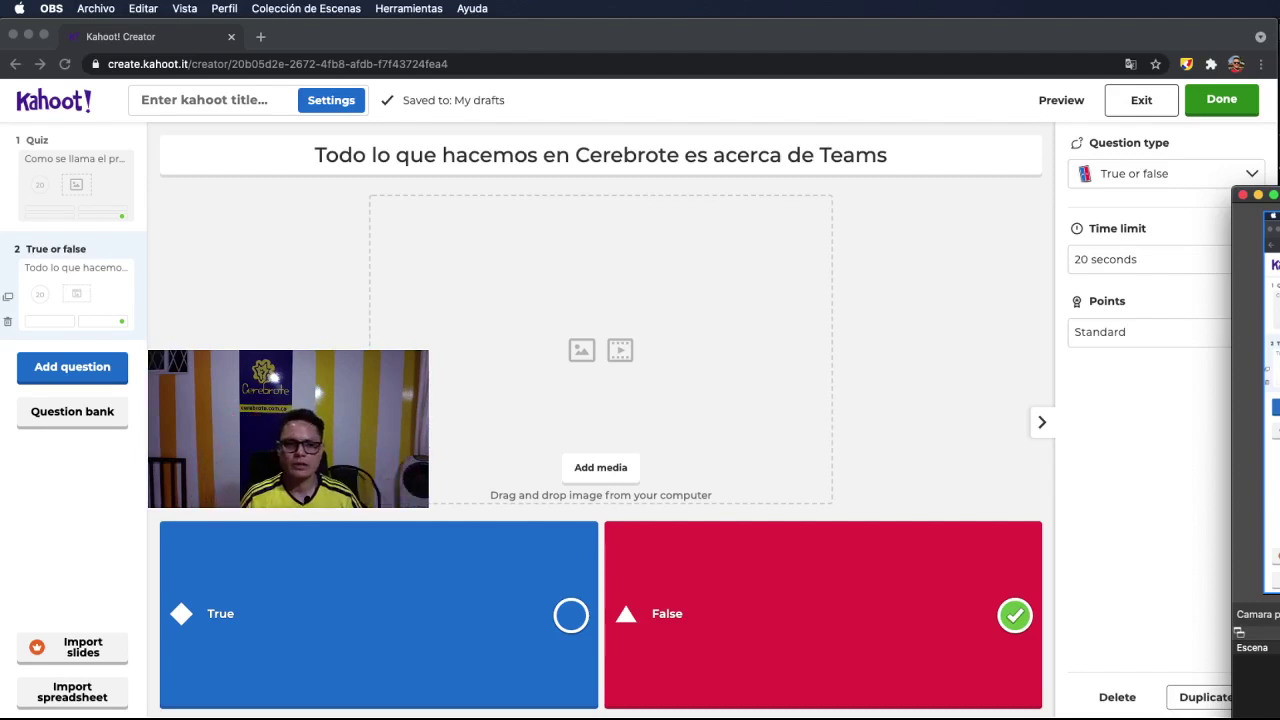
{"action": "left_click", "coordinate": [897, 374]}
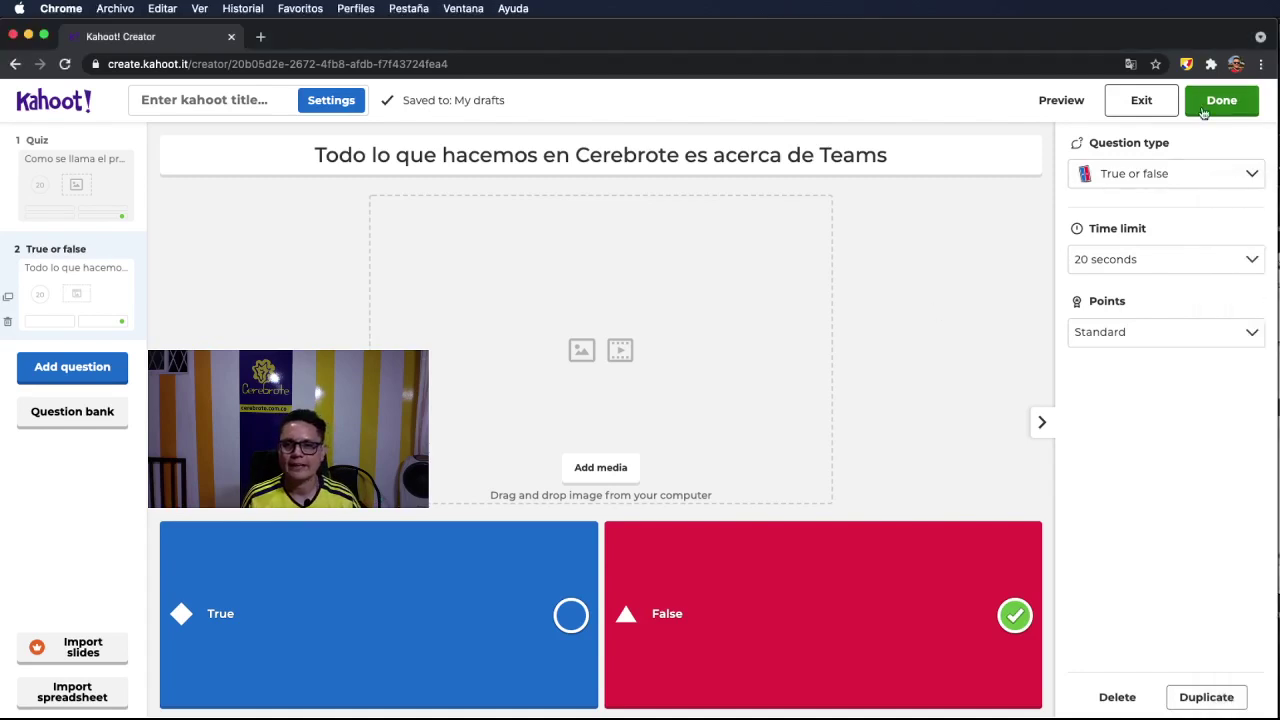
- Draw a red arrow at the Done button, clear it, and close the annotation tools
{"action": "left_click", "coordinate": [1186, 65]}
{"action": "mouse_move", "coordinate": [901, 363]}
{"action": "left_mouse_down"}
{"action": "mouse_move", "coordinate": [915, 367]}
{"action": "mouse_move", "coordinate": [1212, 128]}
{"action": "left_mouse_up"}
{"action": "left_click", "coordinate": [1224, 150]}
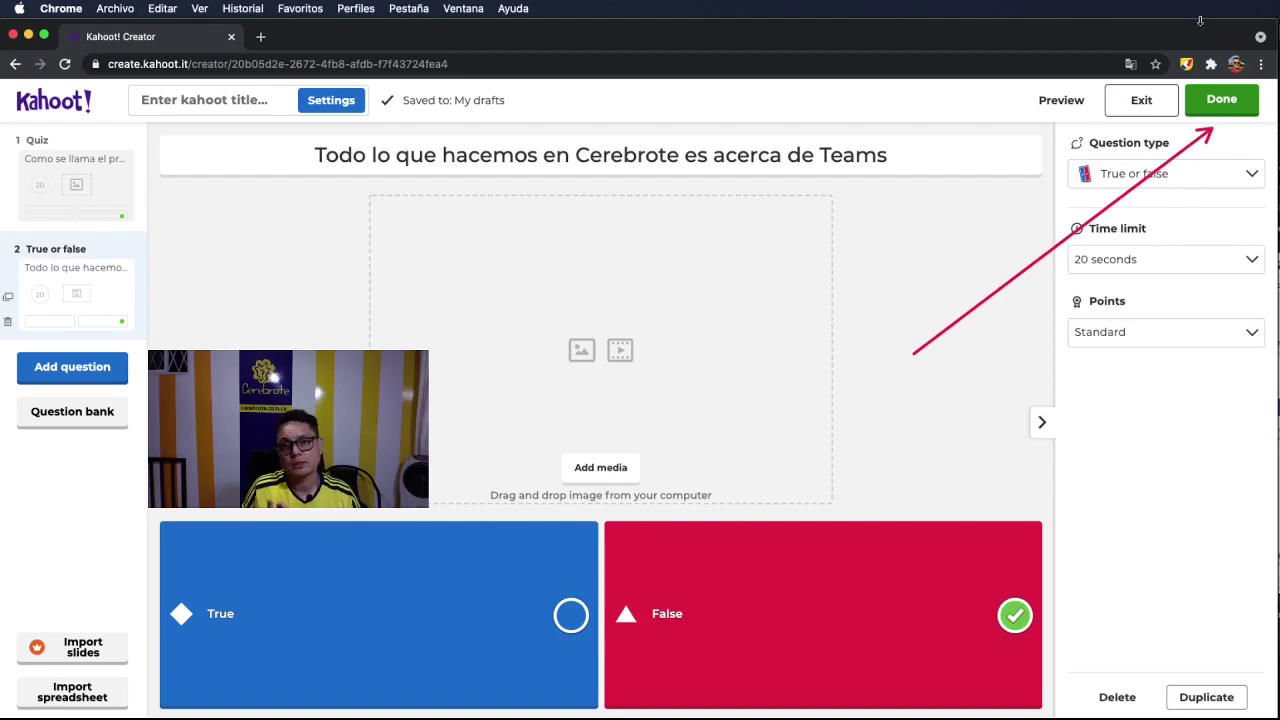
{"action": "left_click", "coordinate": [1189, 65]}
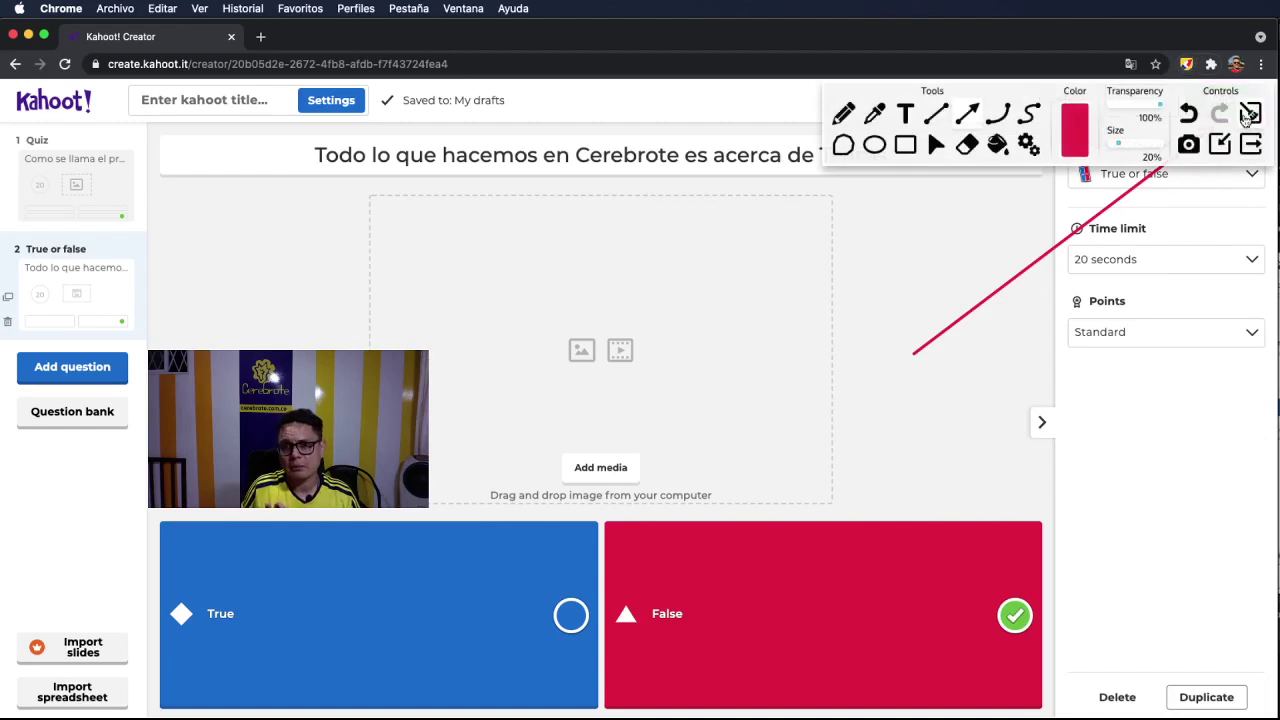
{"action": "left_click", "coordinate": [1250, 144]}
- Dismiss the kahoot summary, draw a red arrow at the kahoot title field, and clear the annotation
{"action": "left_click", "coordinate": [228, 104]}
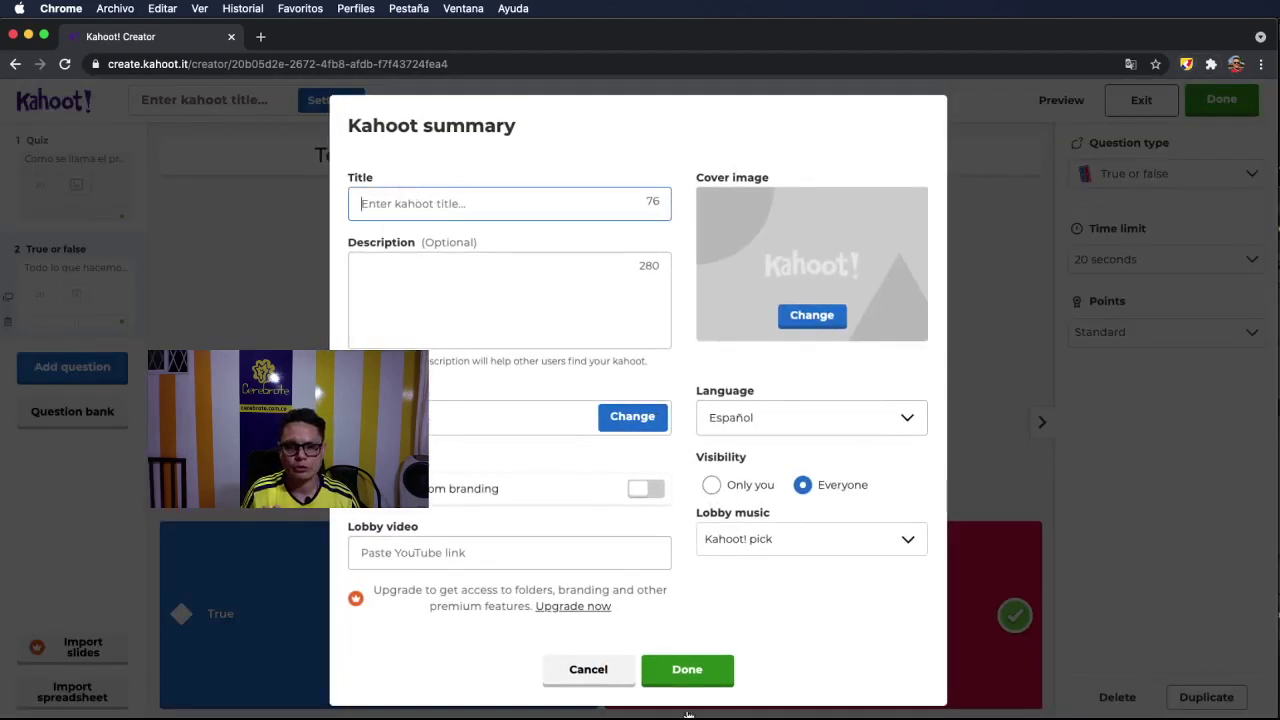
{"action": "left_click", "coordinate": [588, 669]}
{"action": "left_click", "coordinate": [1185, 64]}
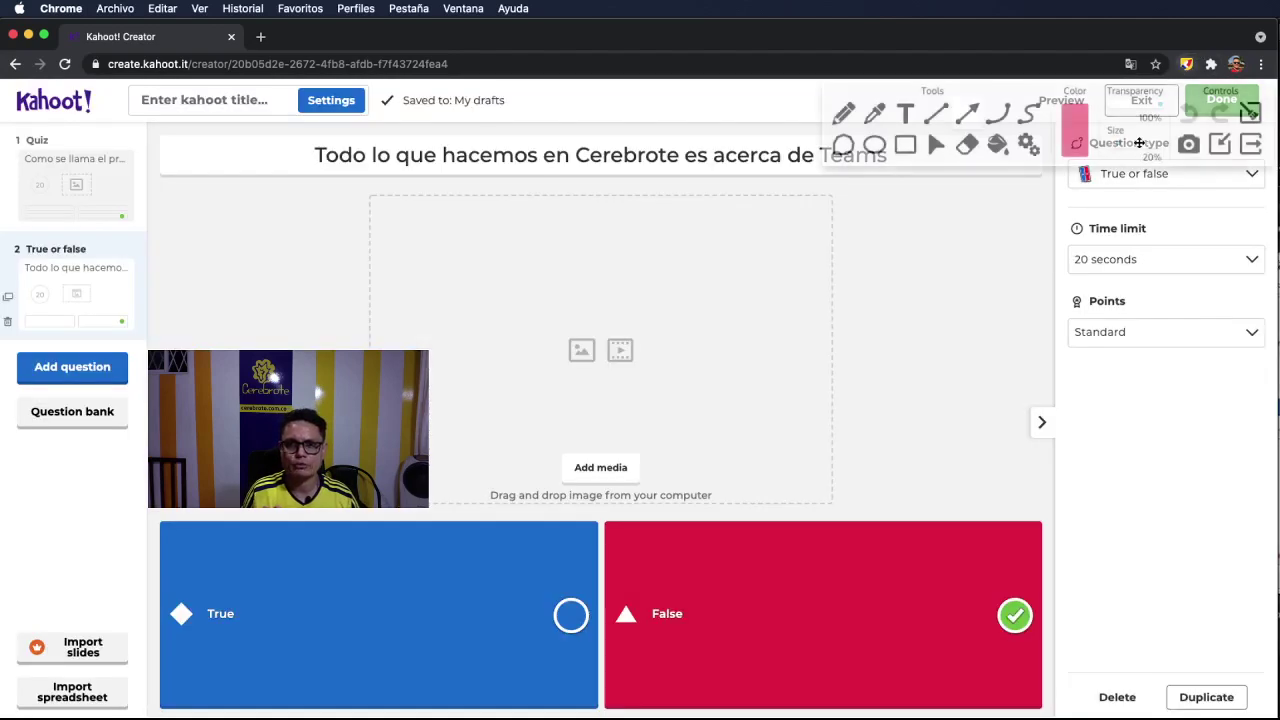
{"action": "mouse_move", "coordinate": [969, 327]}
{"action": "left_mouse_down"}
{"action": "mouse_move", "coordinate": [228, 107]}
{"action": "mouse_move", "coordinate": [245, 117]}
{"action": "left_mouse_up"}
{"action": "left_click", "coordinate": [1250, 113]}
{"action": "left_click", "coordinate": [1250, 144]}
- Title the kahoot "Prueba Kahoot" with the description "Para Cerebrote", and save the summary
{"action": "left_click", "coordinate": [170, 113]}
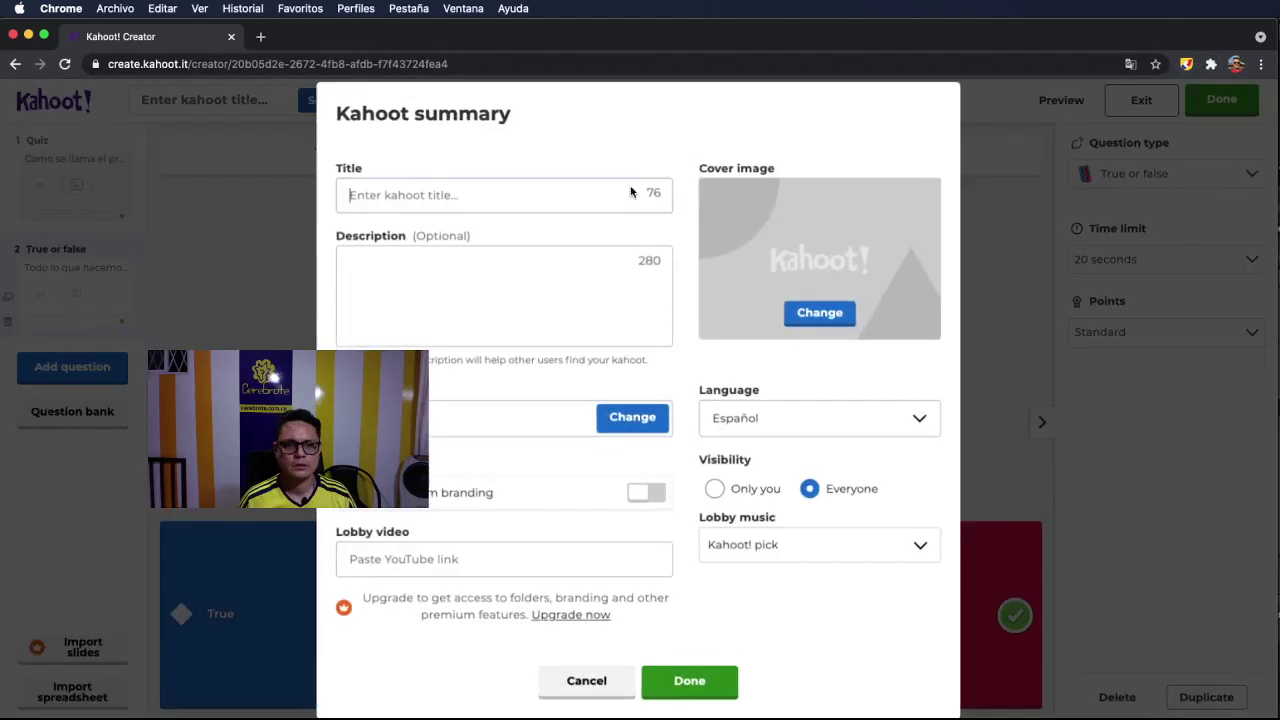
{"action": "type", "text": "Prue"}
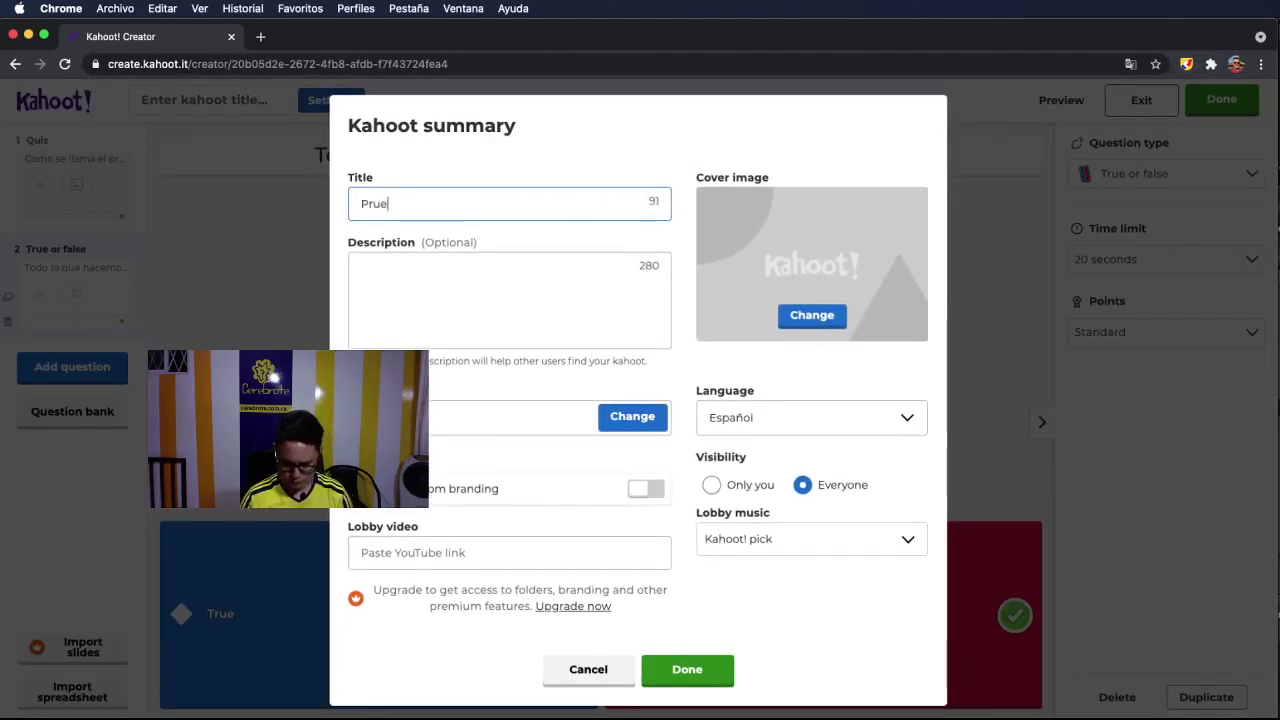
{"action": "type", "text": "ba Kahoot"}
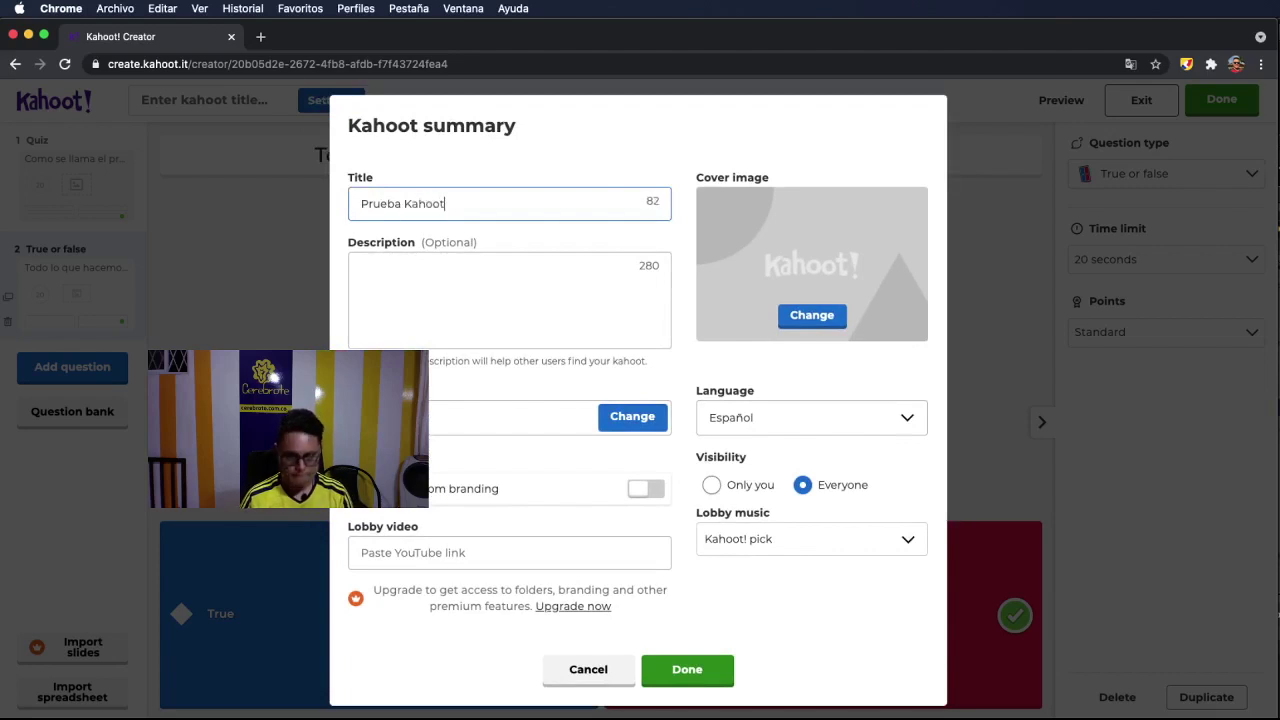
{"action": "left_click", "coordinate": [574, 306]}
{"action": "type", "text": "Para Cerebrote"}
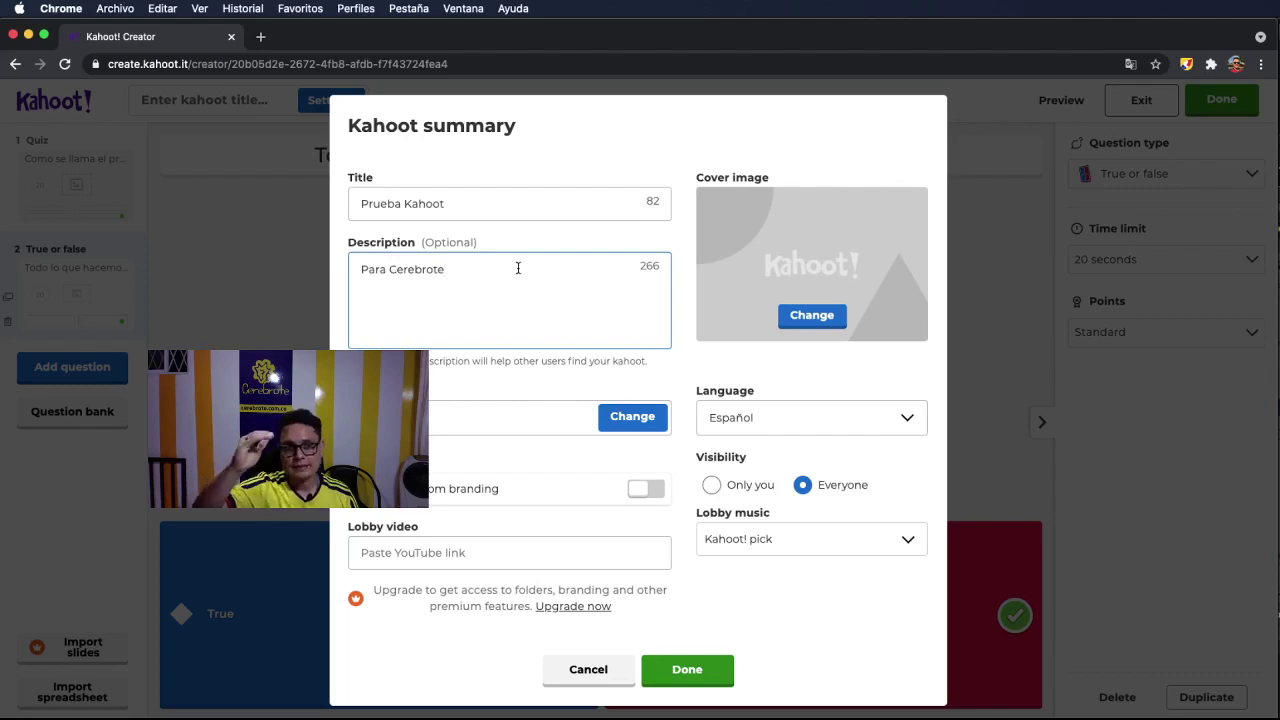
{"action": "left_click", "coordinate": [704, 674]}
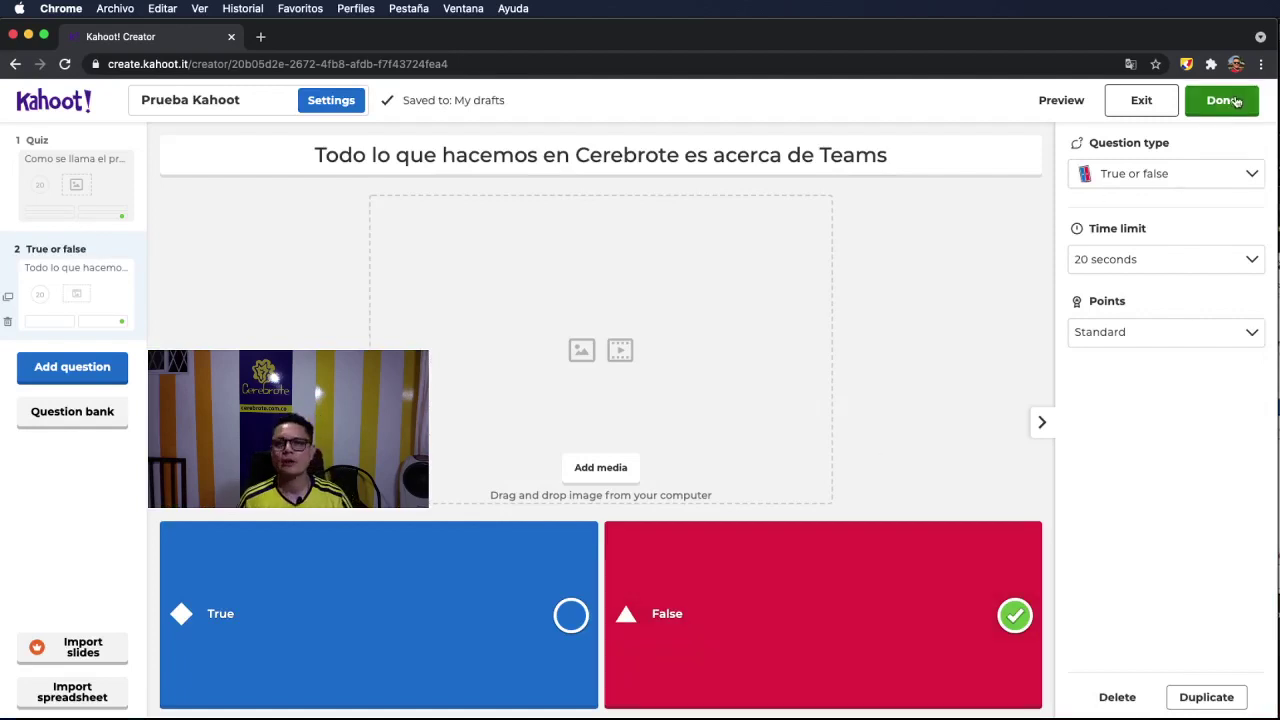
- Finish the kahoot and choose to play it now, bringing up the ways to play
{"action": "left_click", "coordinate": [1237, 113]}
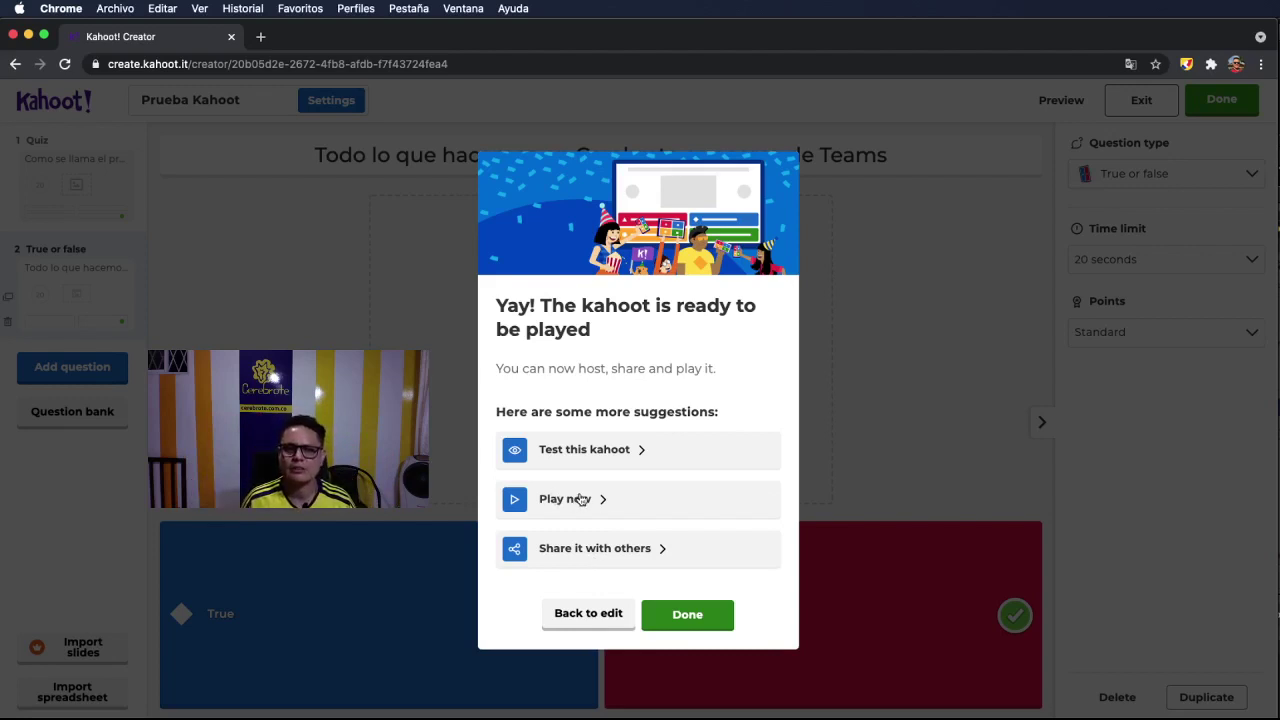
{"action": "left_click", "coordinate": [655, 500]}
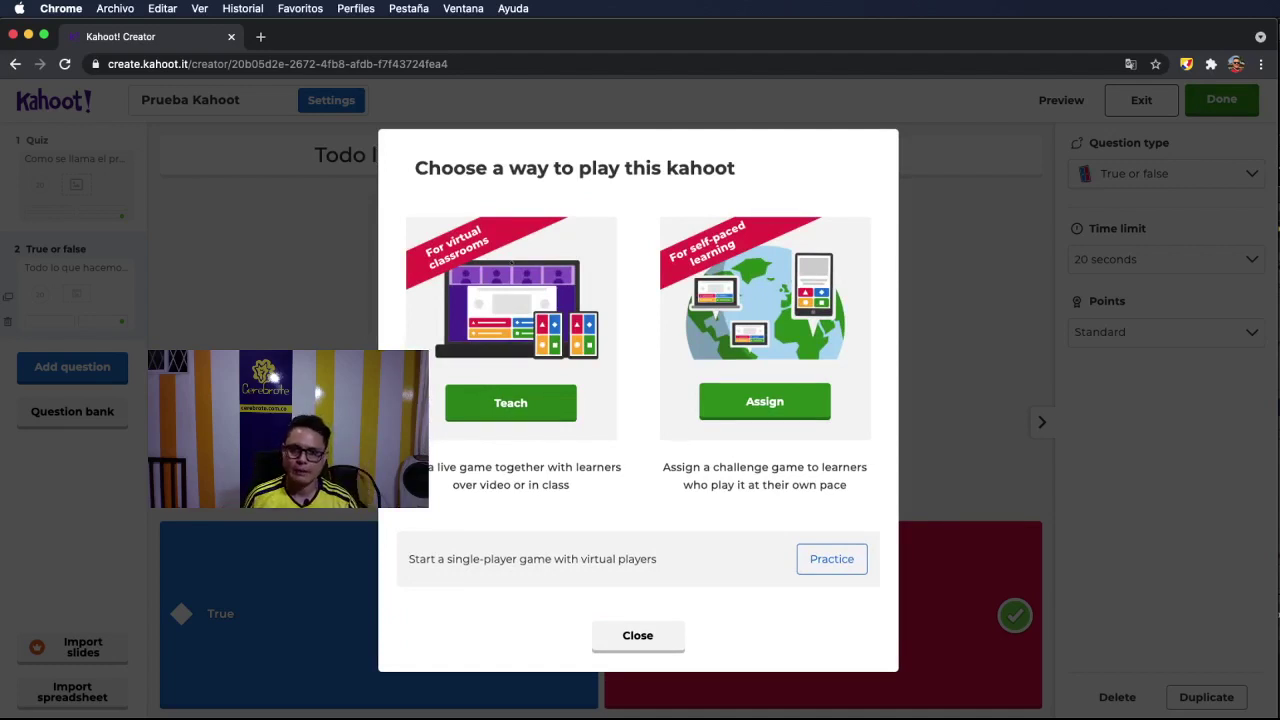
{"action": "key", "text": "super+Tab"}
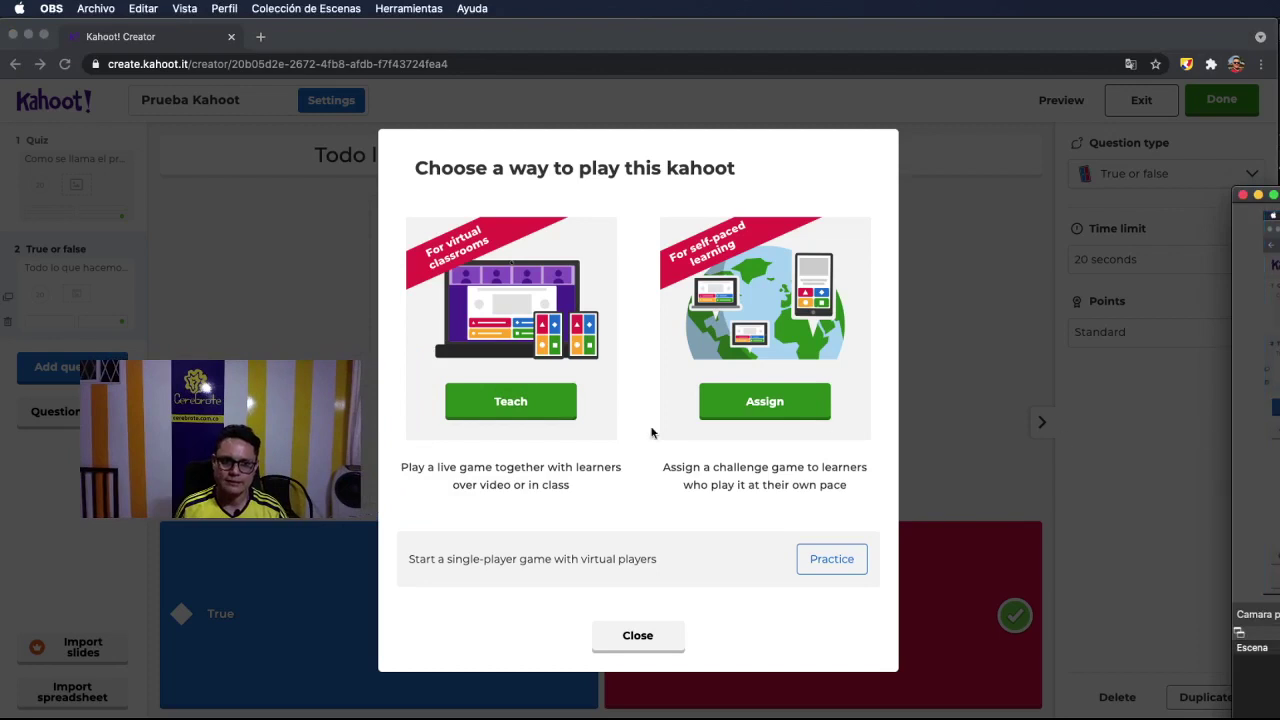
{"action": "left_click", "coordinate": [632, 450]}
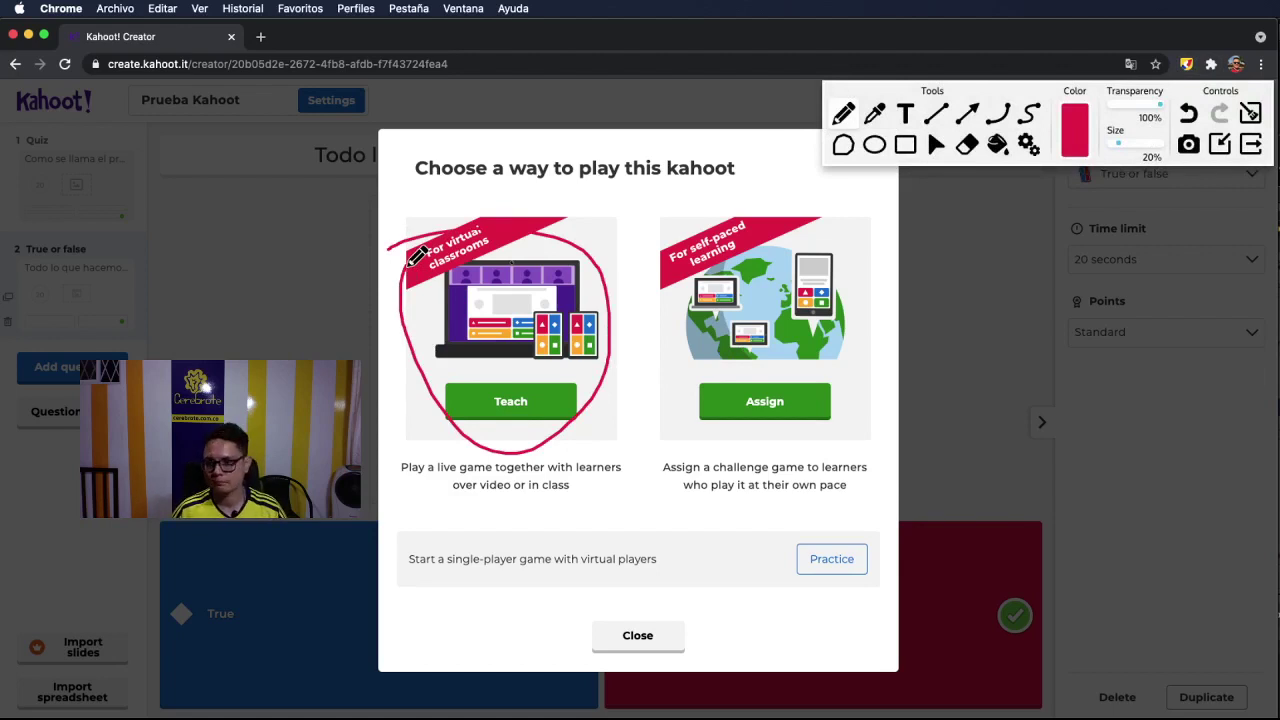
- Clear the red circle around the Teach option and launch the kahoot as a live Teach game
{"action": "left_click", "coordinate": [1250, 114]}
{"action": "left_click", "coordinate": [1250, 144]}
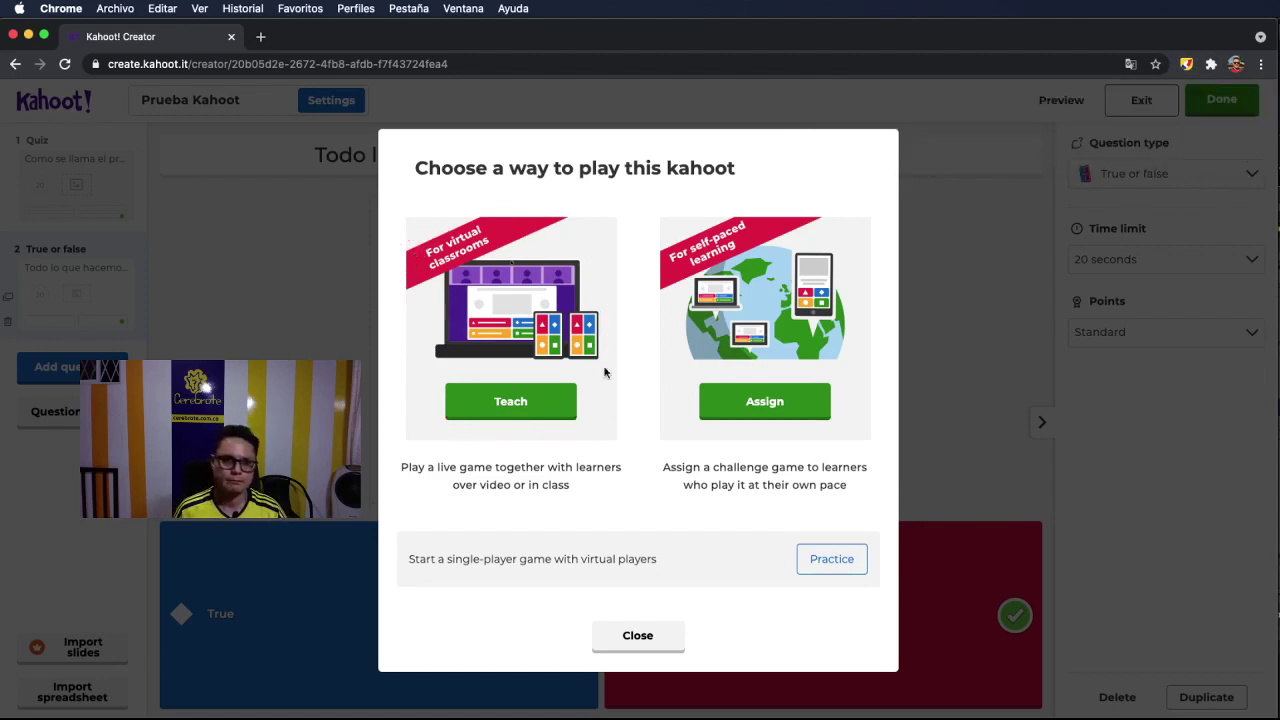
{"action": "left_click", "coordinate": [531, 404]}
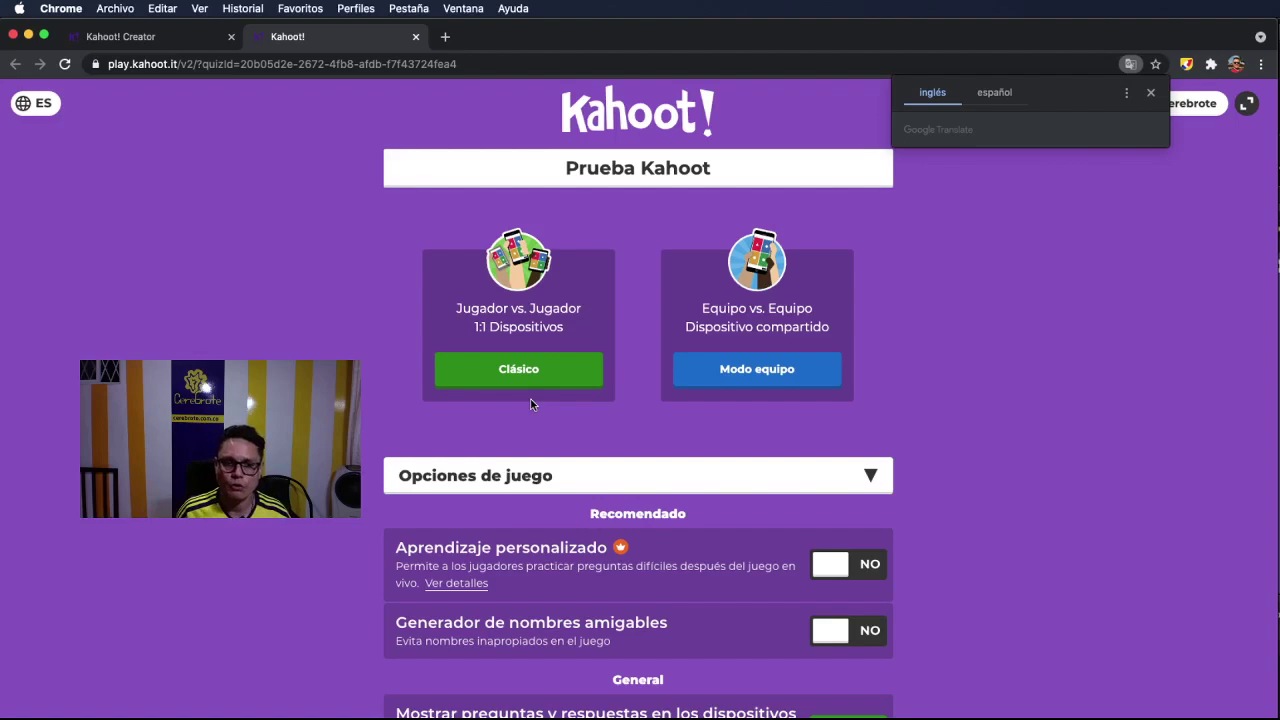
- Examine the game modes and the Opciones de juego settings under Recomendado, General and Avanzado
{"action": "scroll", "coordinate": [531, 404], "scroll_direction": "down", "scroll_amount": 3}
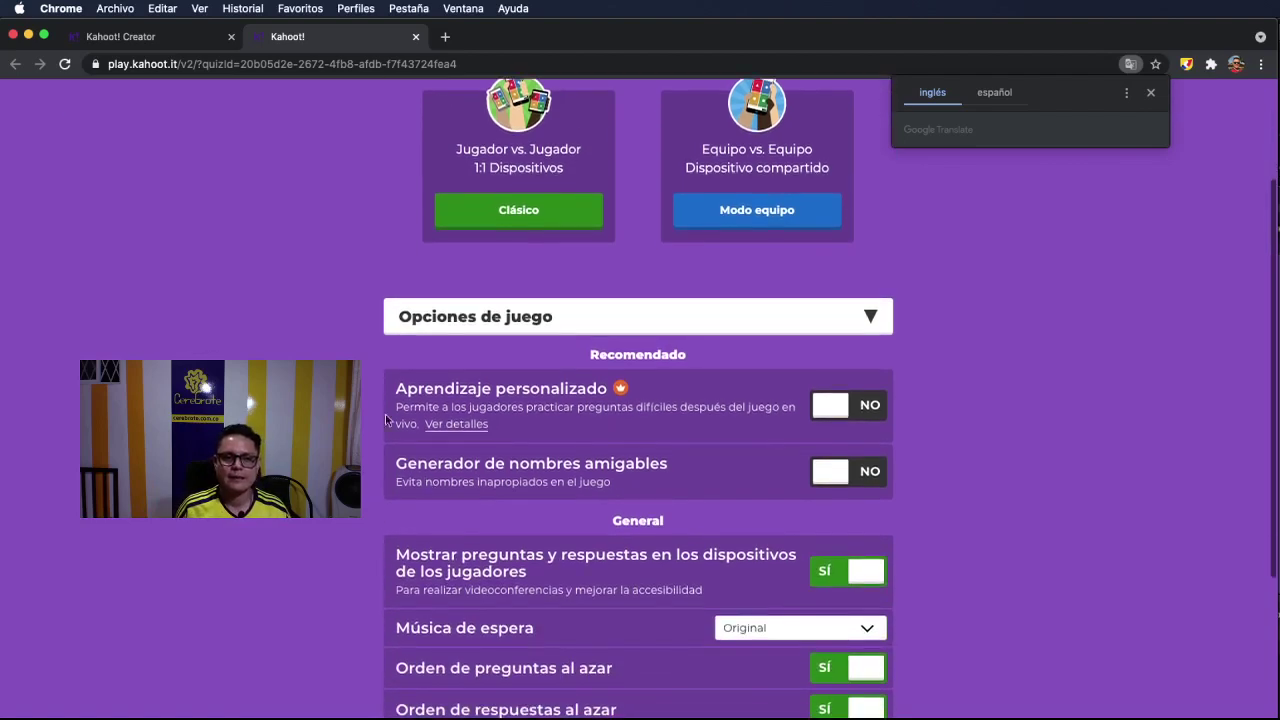
{"action": "scroll", "coordinate": [383, 437], "scroll_direction": "up", "scroll_amount": 3}
{"action": "scroll", "coordinate": [383, 437], "scroll_direction": "down", "scroll_amount": 7}
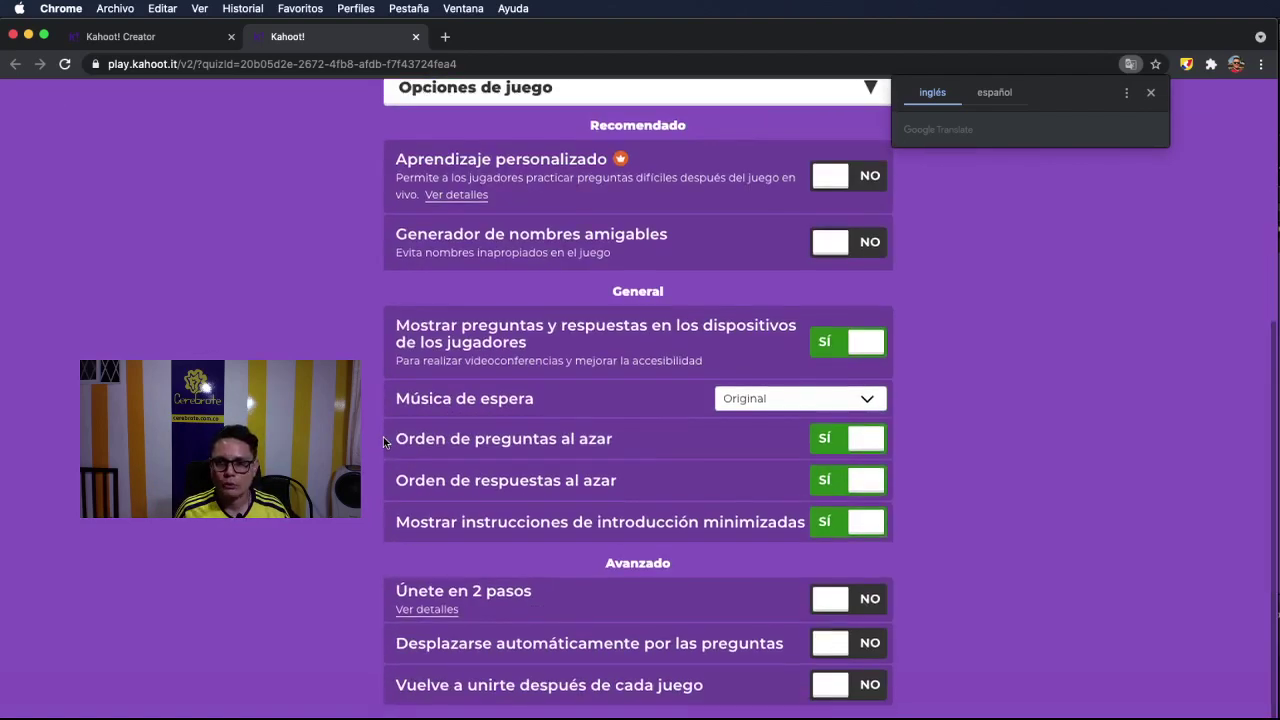
{"action": "scroll", "coordinate": [383, 440], "scroll_direction": "up", "scroll_amount": 7}
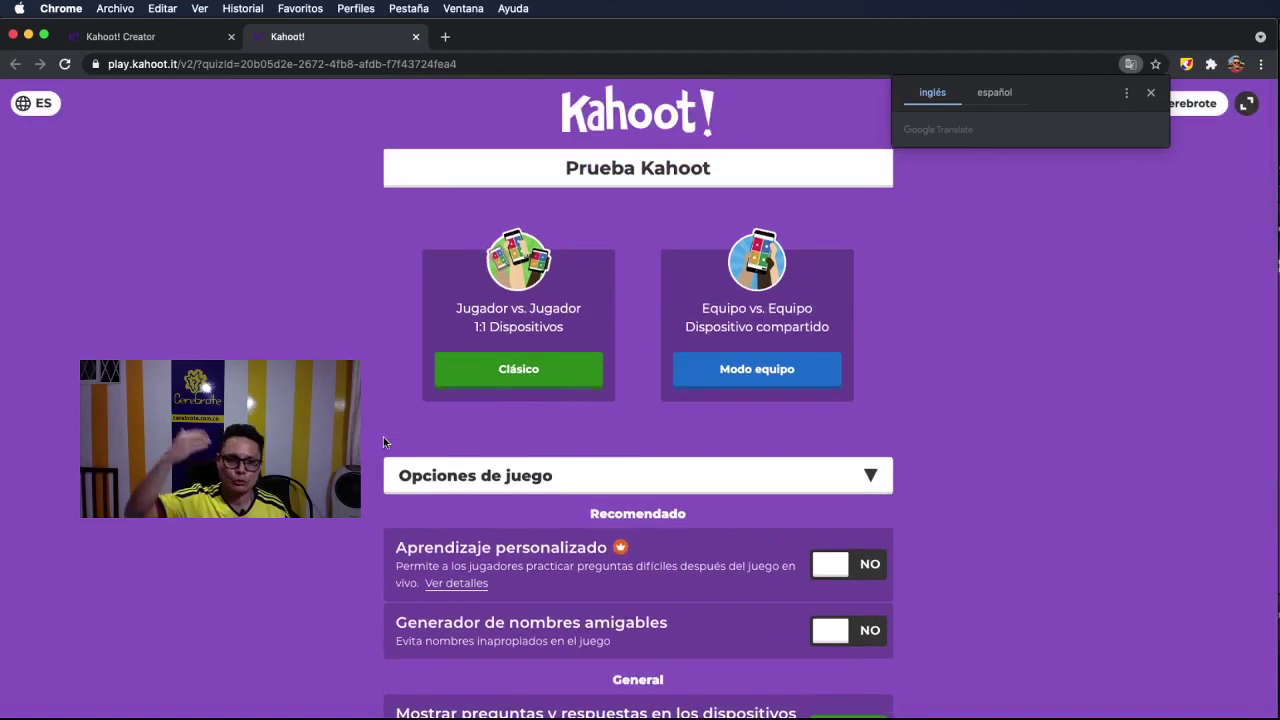
{"action": "left_click", "coordinate": [870, 475]}
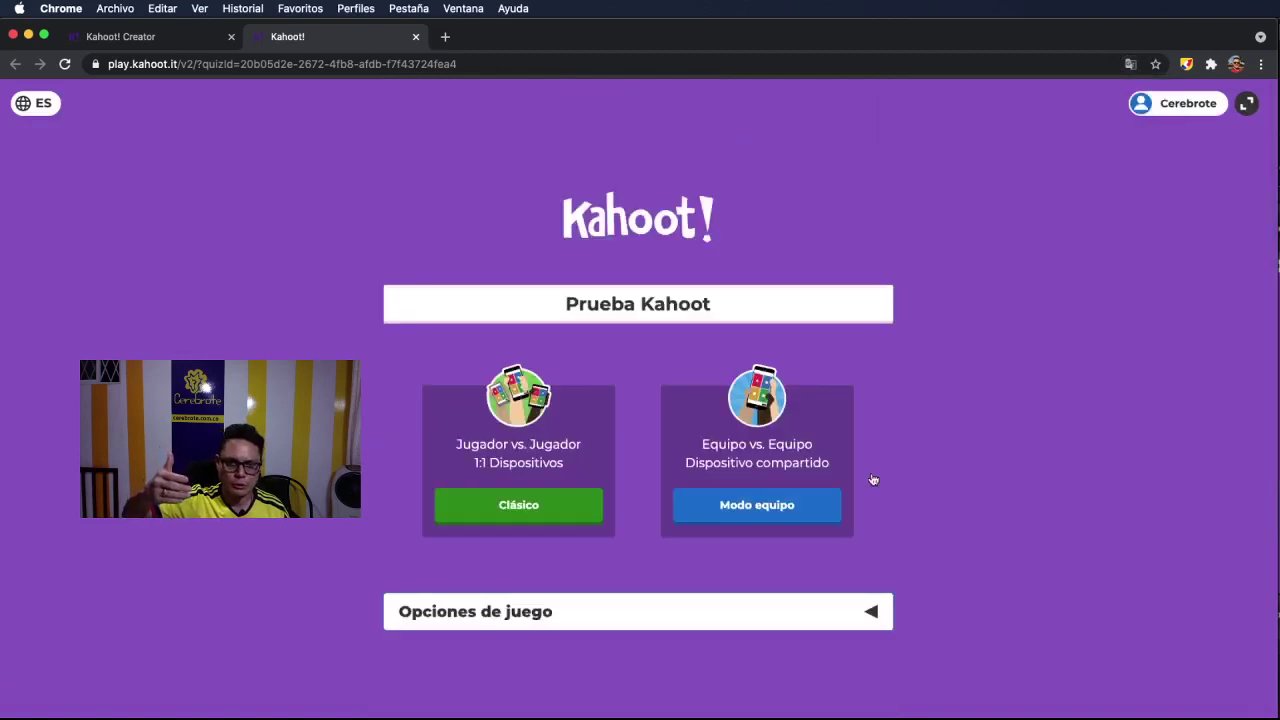
{"action": "left_click", "coordinate": [869, 622]}
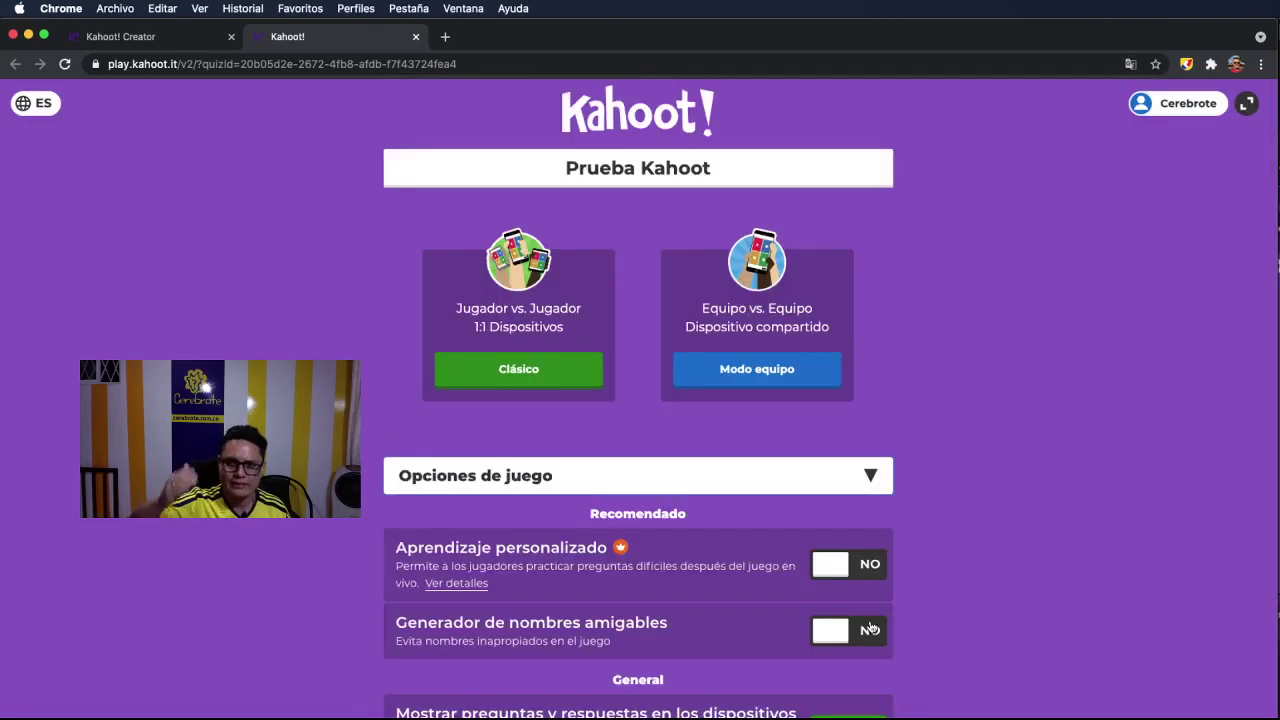
{"action": "scroll", "coordinate": [997, 494], "scroll_direction": "down", "scroll_amount": 4}
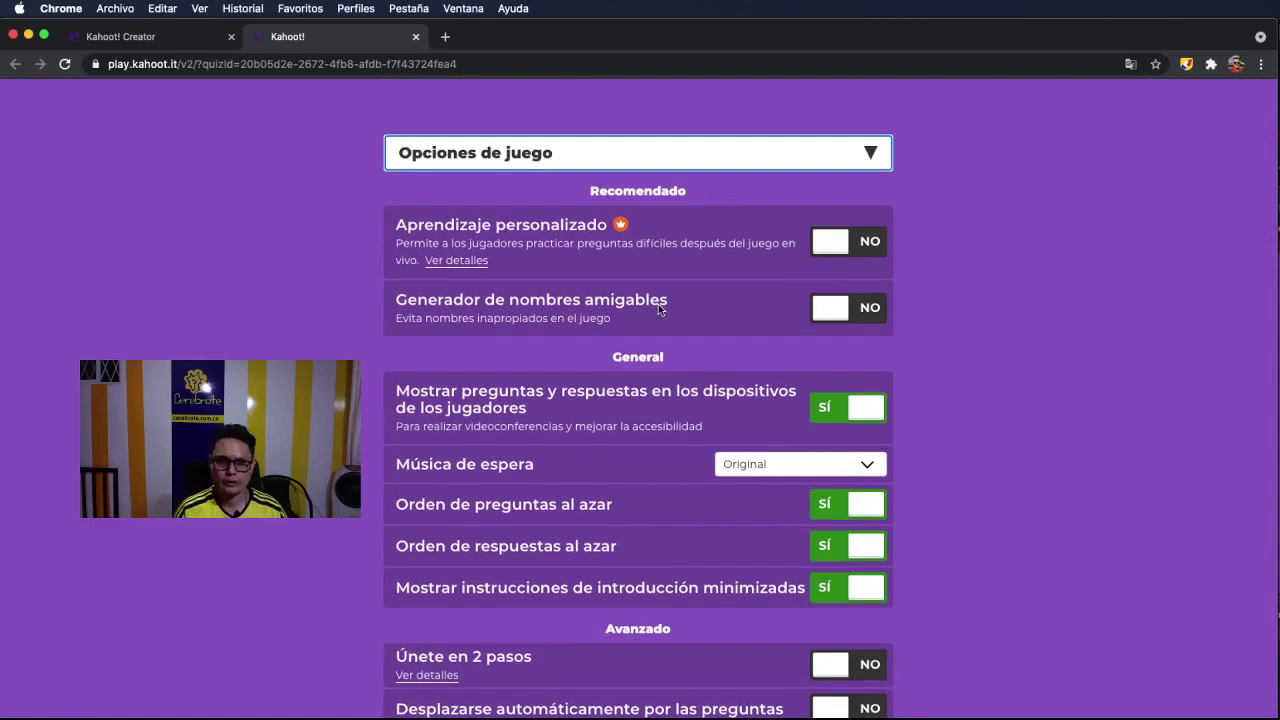
{"action": "scroll", "coordinate": [658, 304], "scroll_direction": "down", "scroll_amount": 1}
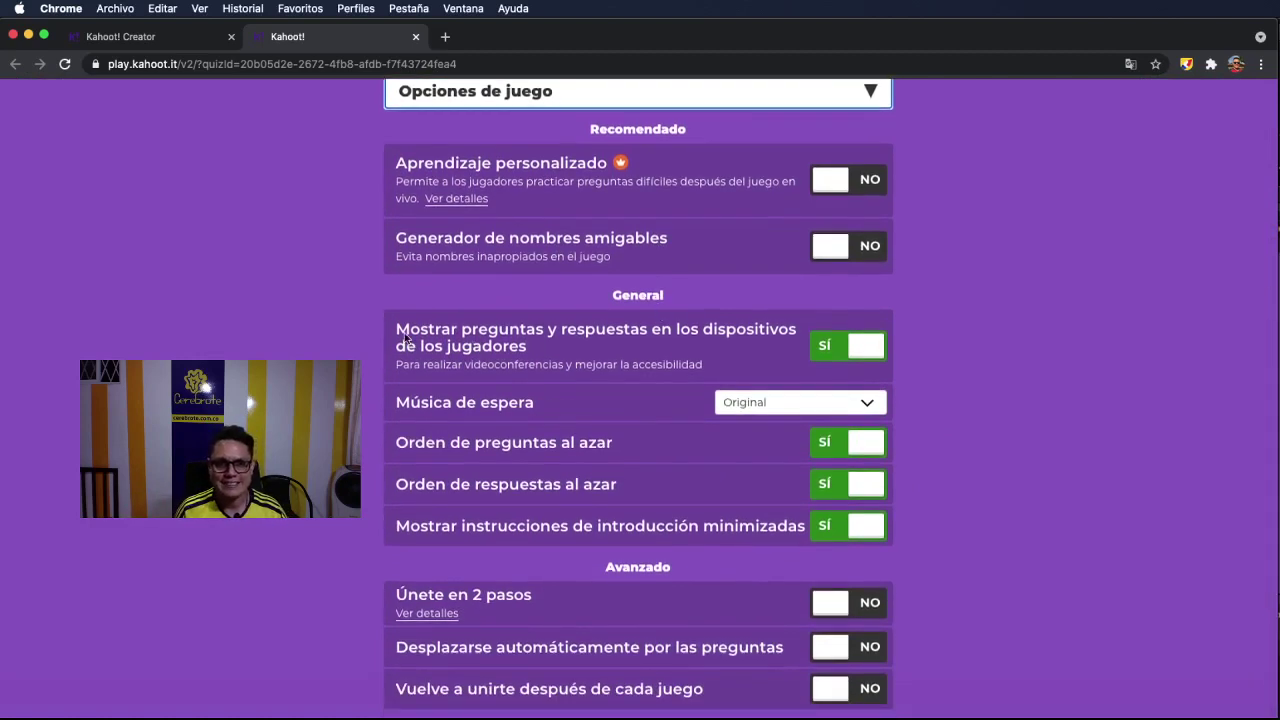
- Frame the Mostrar preguntas y respuestas en los dispositivos de los jugadores option with a red rectangle and clear the annotation
{"action": "left_click", "coordinate": [1187, 65]}
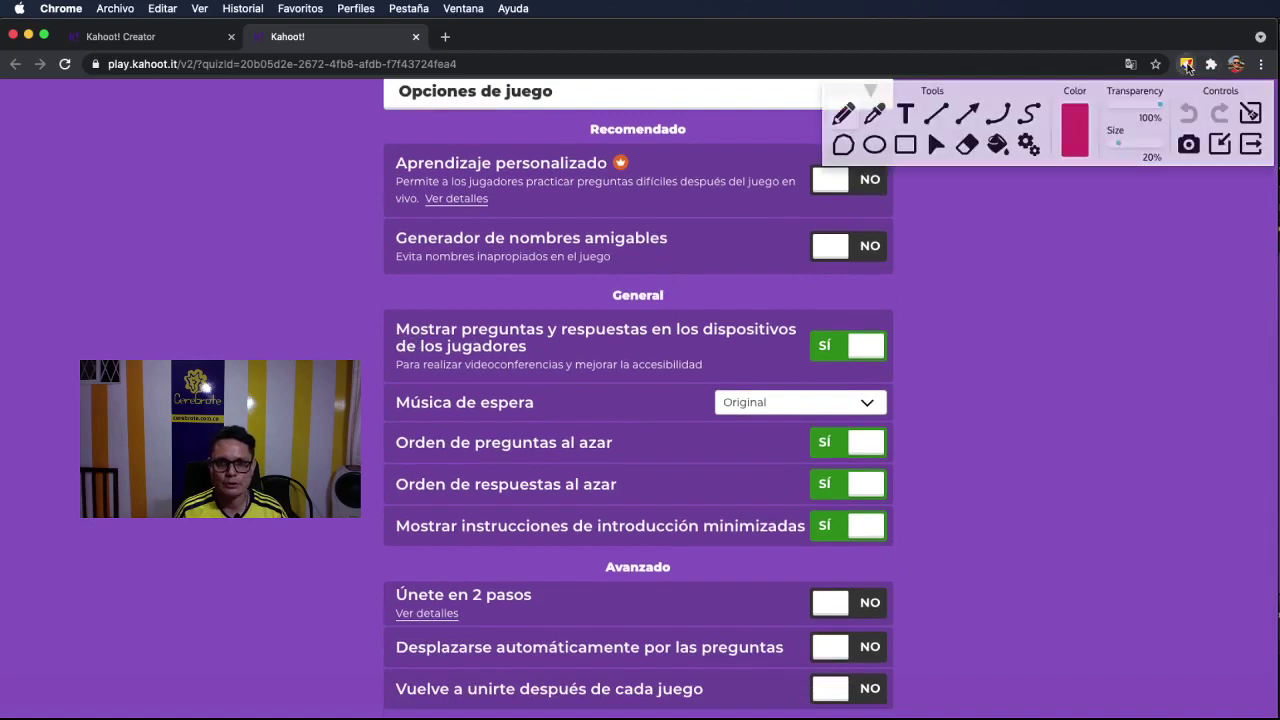
{"action": "left_click", "coordinate": [906, 146]}
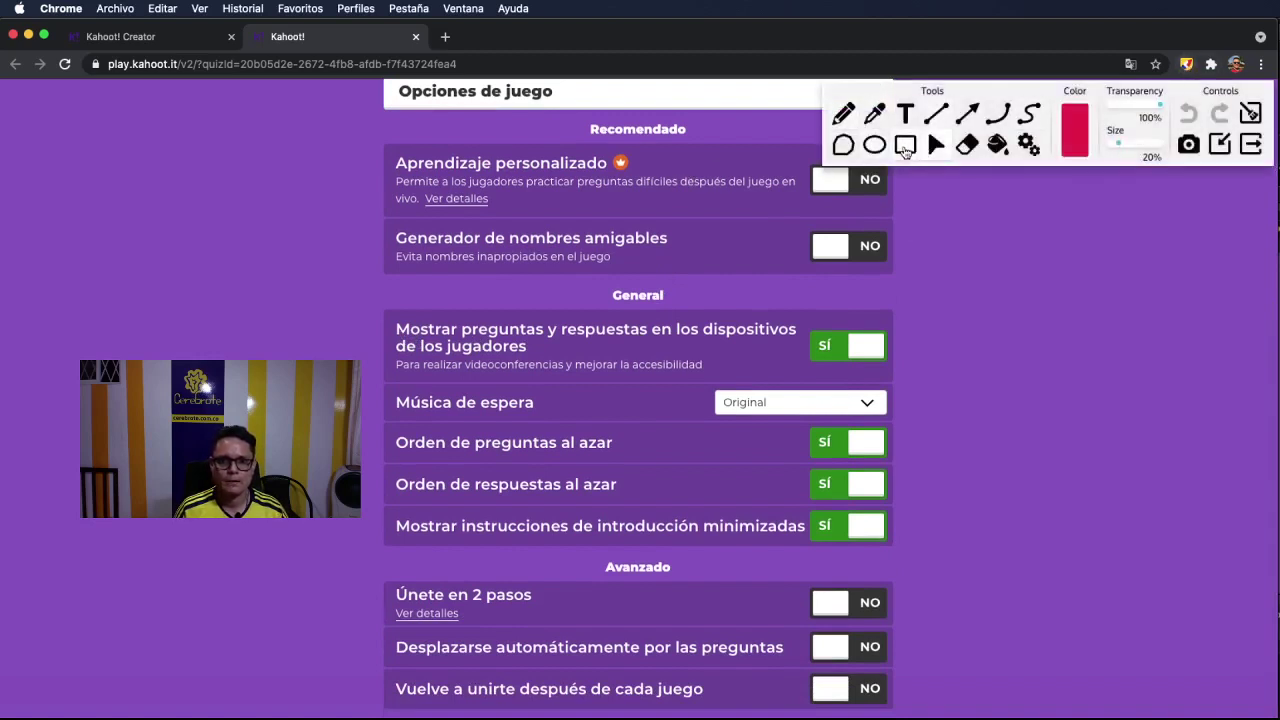
{"action": "mouse_move", "coordinate": [330, 306]}
{"action": "left_mouse_down"}
{"action": "mouse_move", "coordinate": [878, 362]}
{"action": "mouse_move", "coordinate": [930, 388]}
{"action": "left_mouse_up"}
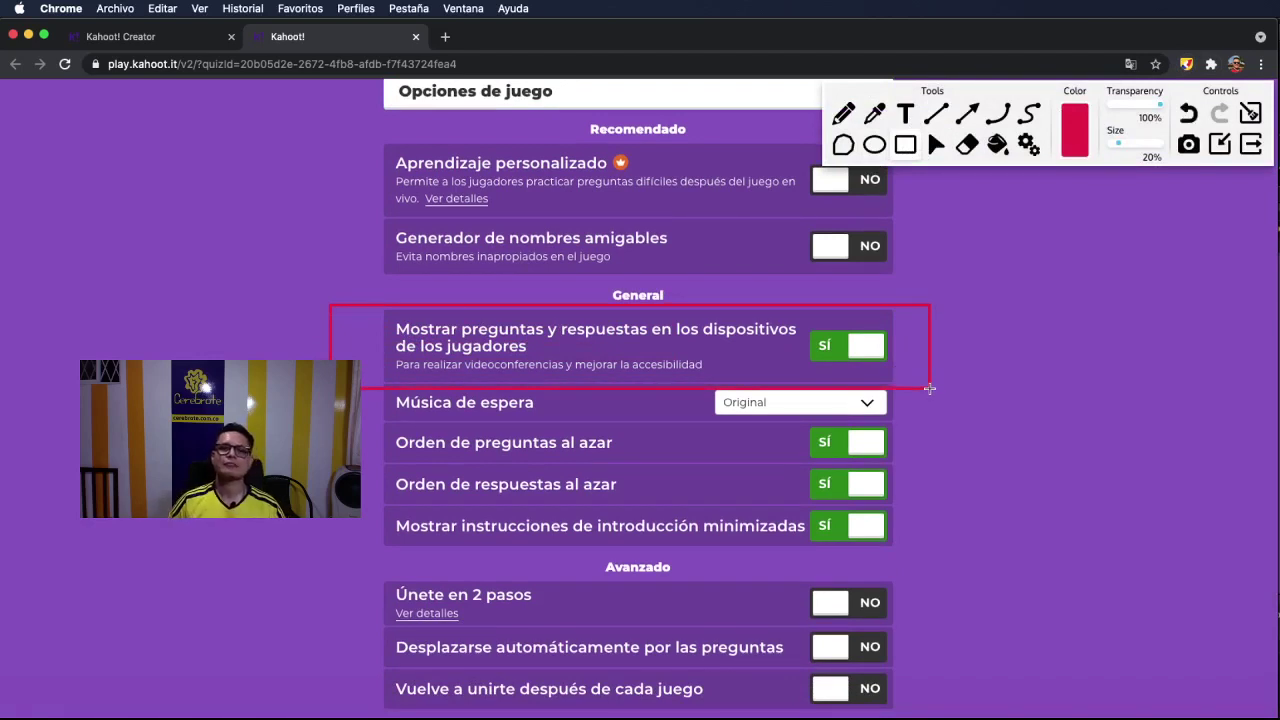
{"action": "left_click", "coordinate": [1250, 118]}
{"action": "left_click", "coordinate": [1252, 146]}
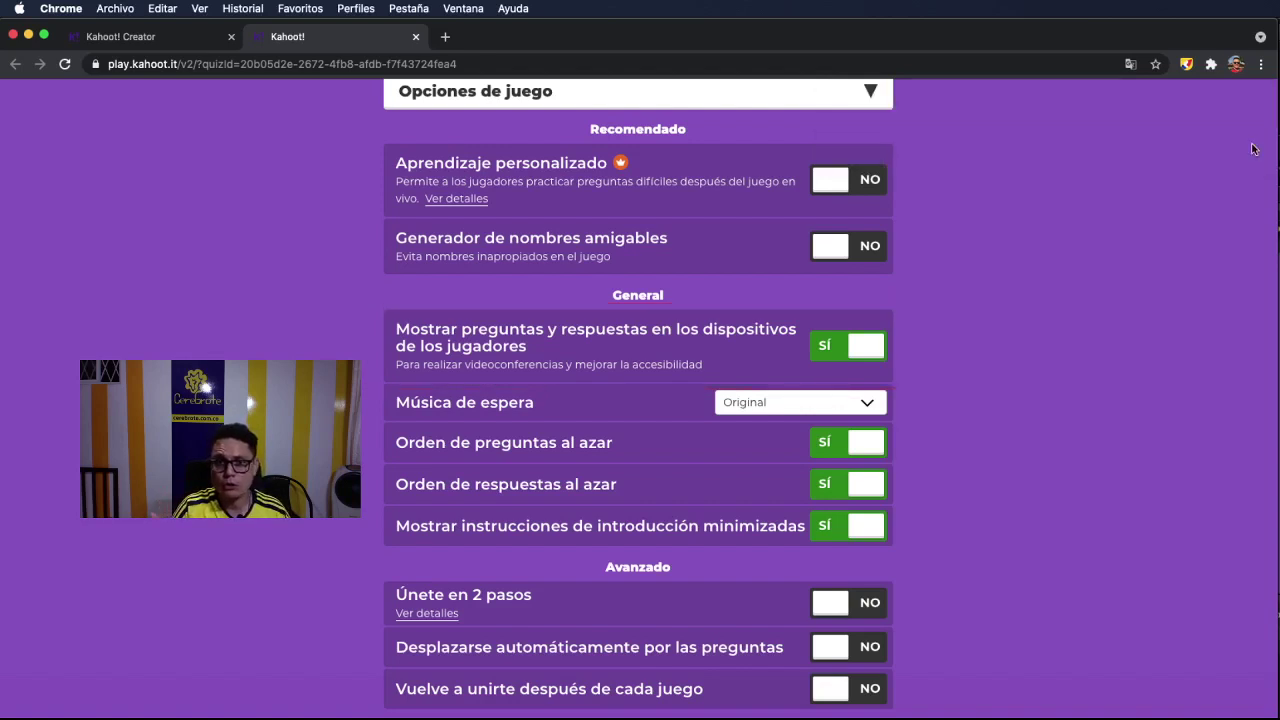
- Switch the option showing questions and answers on players' devices off and back on, and view the Música de espera choices
{"action": "left_click", "coordinate": [850, 352]}
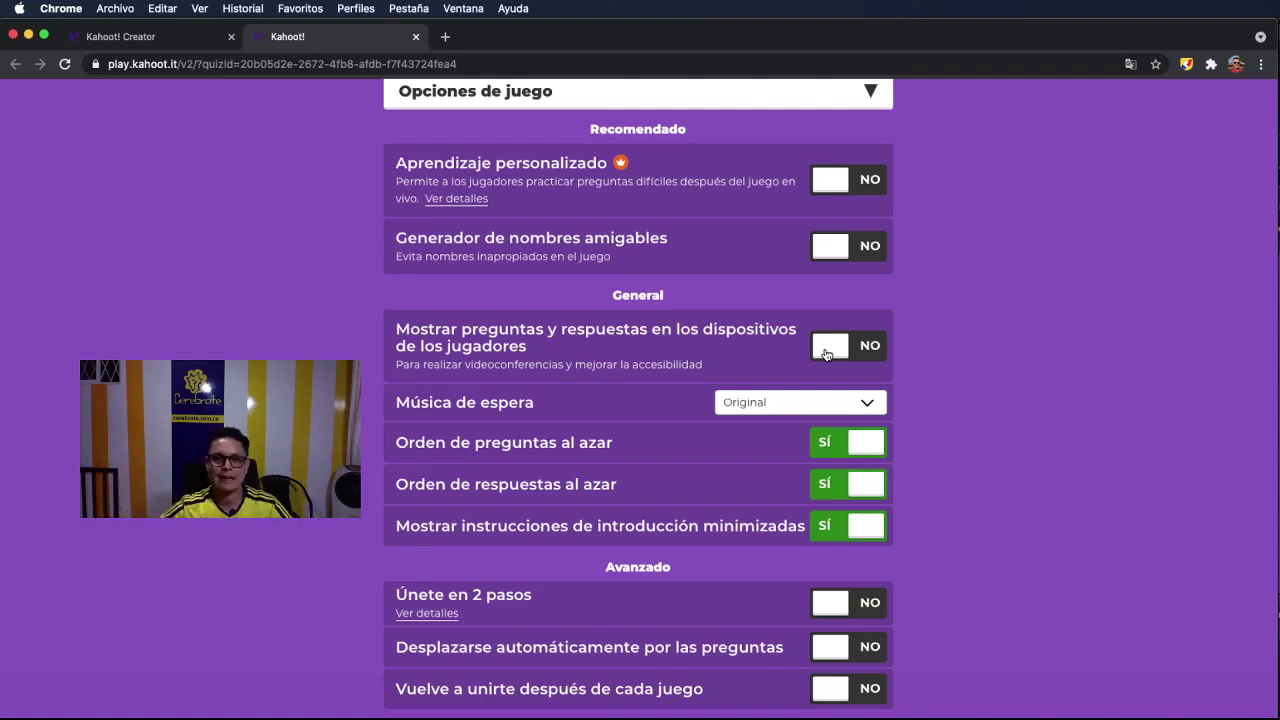
{"action": "left_click", "coordinate": [826, 355]}
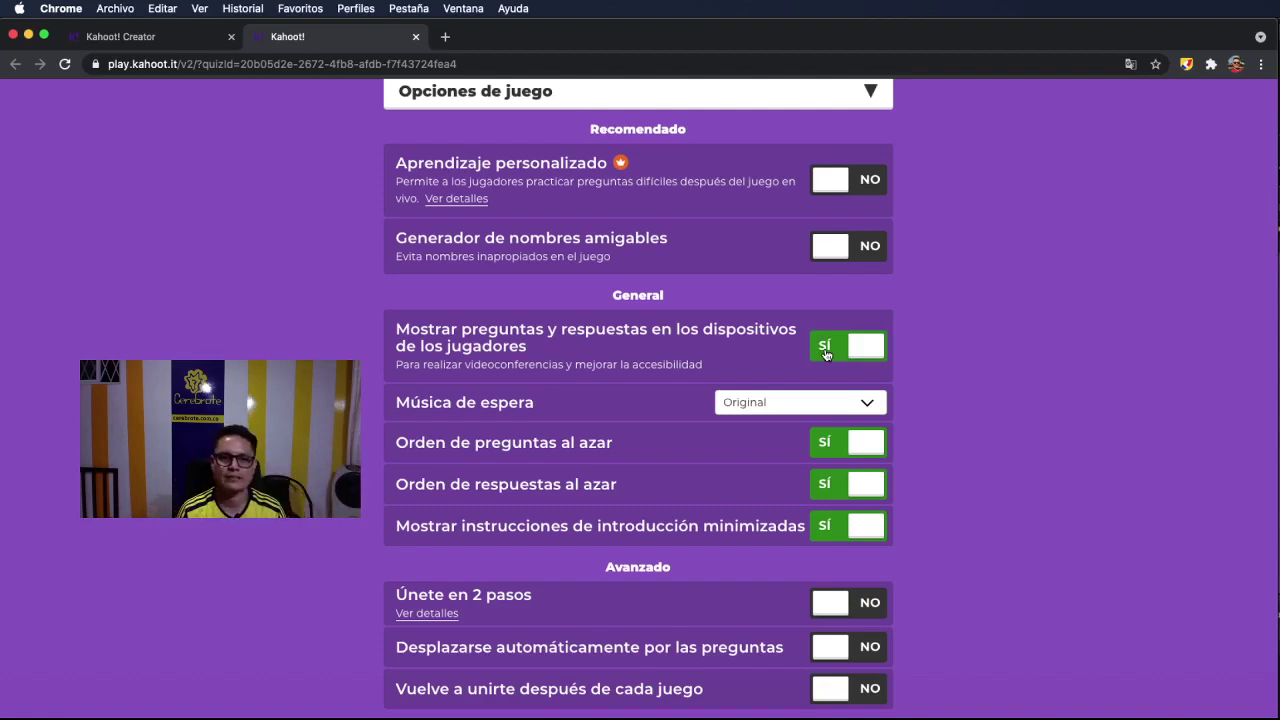
{"action": "left_click", "coordinate": [866, 406]}
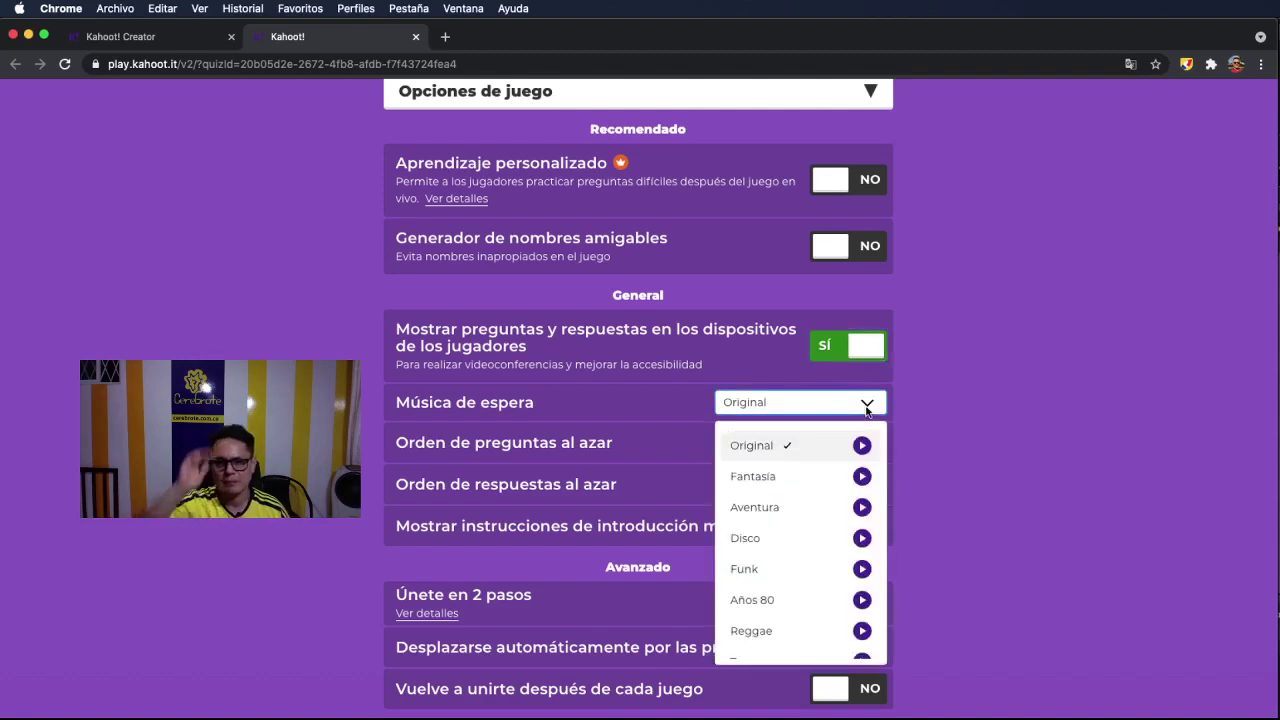
{"action": "left_click", "coordinate": [866, 406]}
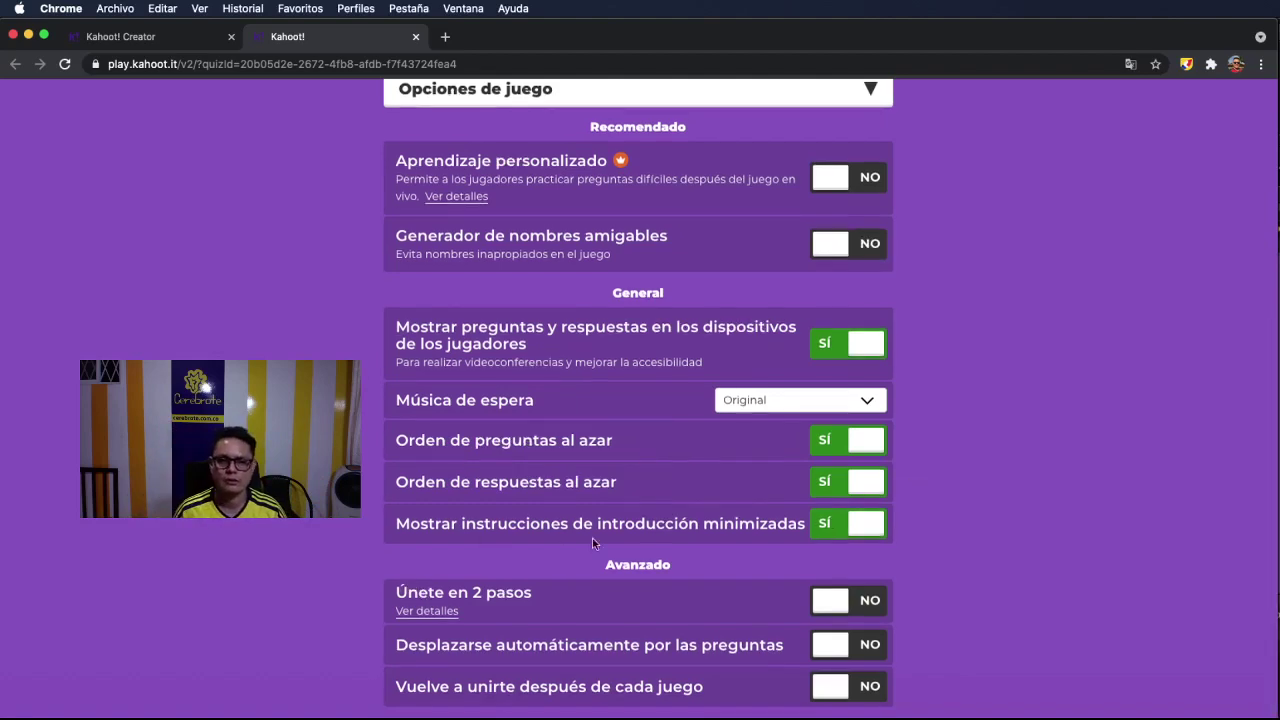
- Review the game options once more and start the game in Clásico mode for individual players
{"action": "scroll", "coordinate": [959, 535], "scroll_direction": "up", "scroll_amount": 5}
{"action": "scroll", "coordinate": [959, 539], "scroll_direction": "down", "scroll_amount": 4}
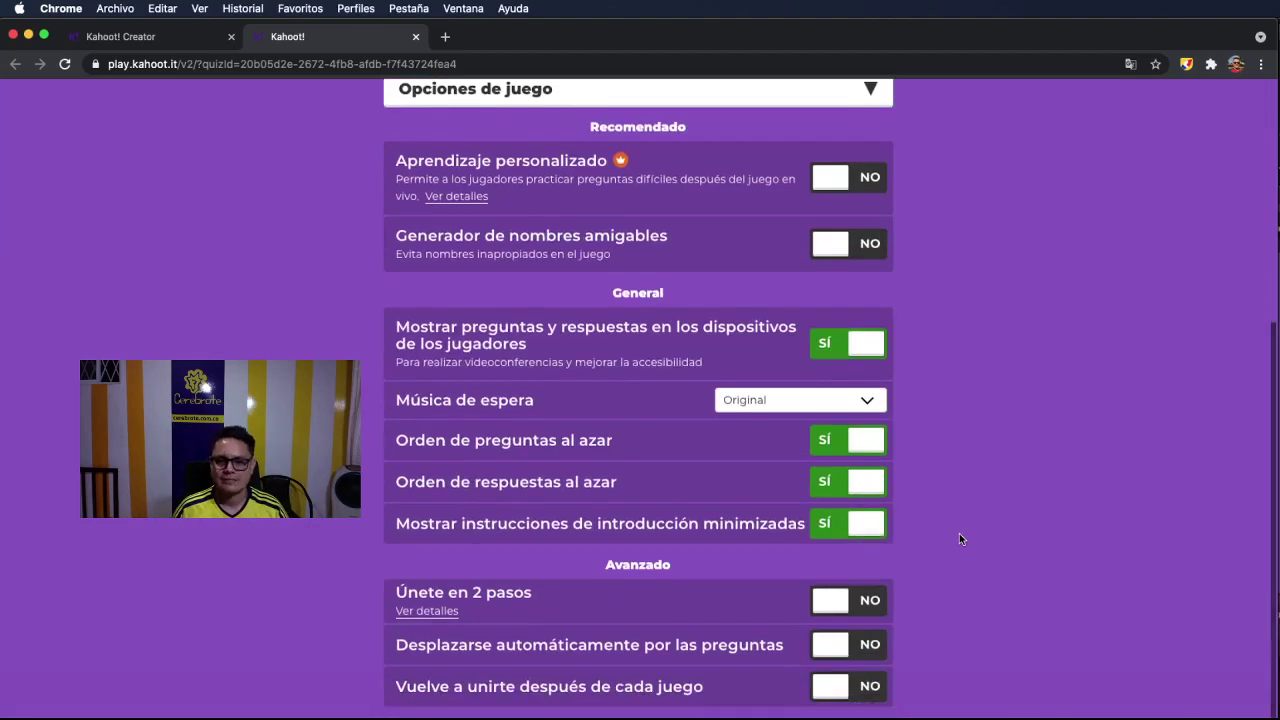
{"action": "scroll", "coordinate": [959, 539], "scroll_direction": "up", "scroll_amount": 4}
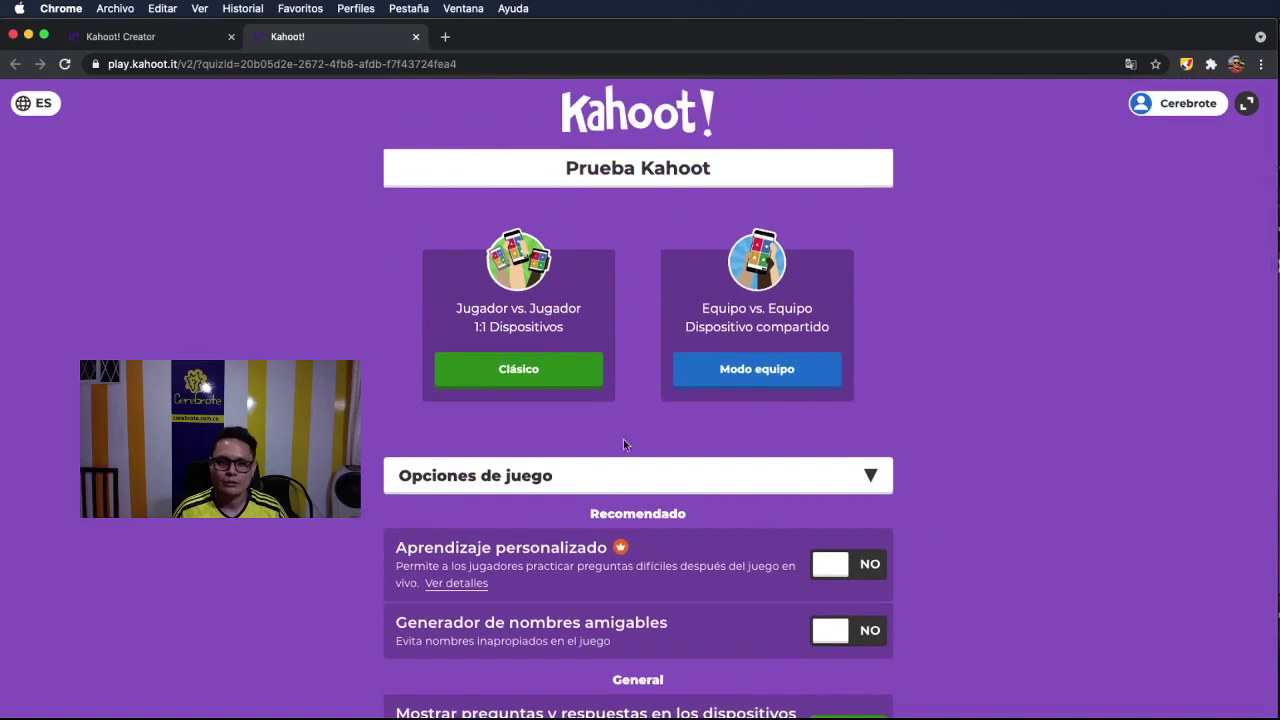
{"action": "left_click", "coordinate": [532, 374]}
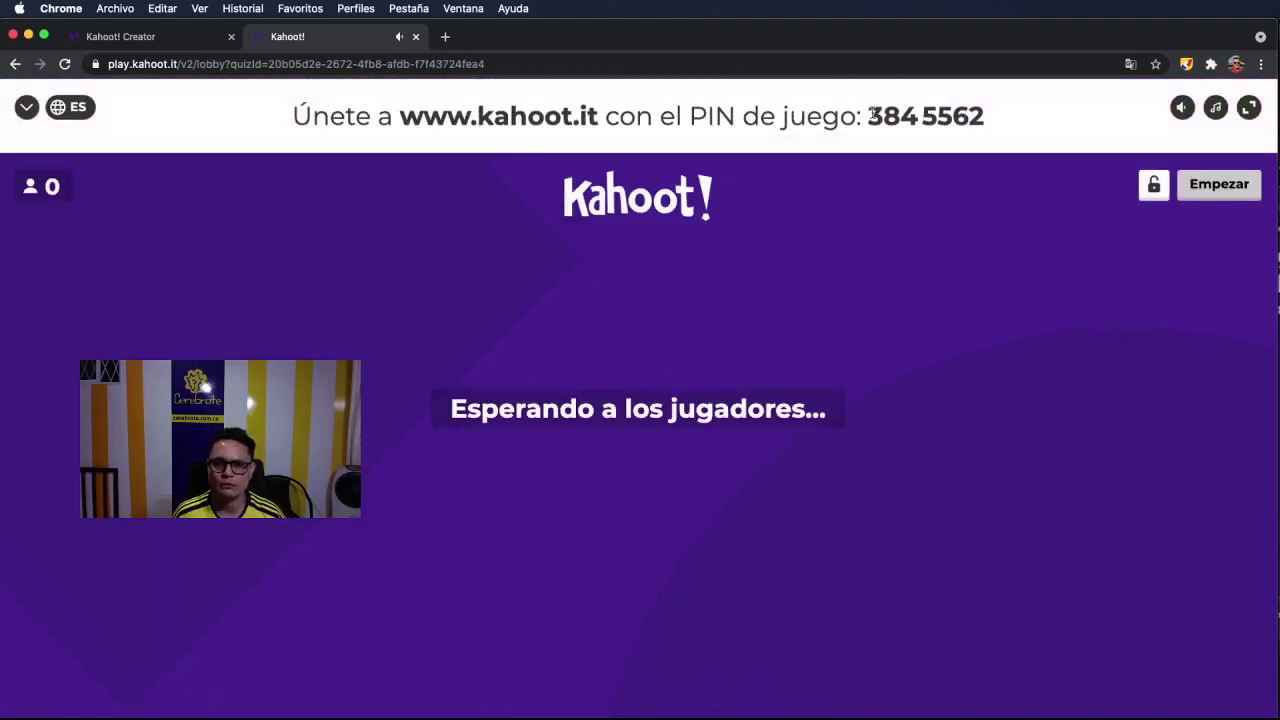
- Copy the game PIN from the lobby and open kahoot.it in a new browser tab
{"action": "left_click_drag", "start_coordinate": [869, 114], "coordinate": [980, 114]}
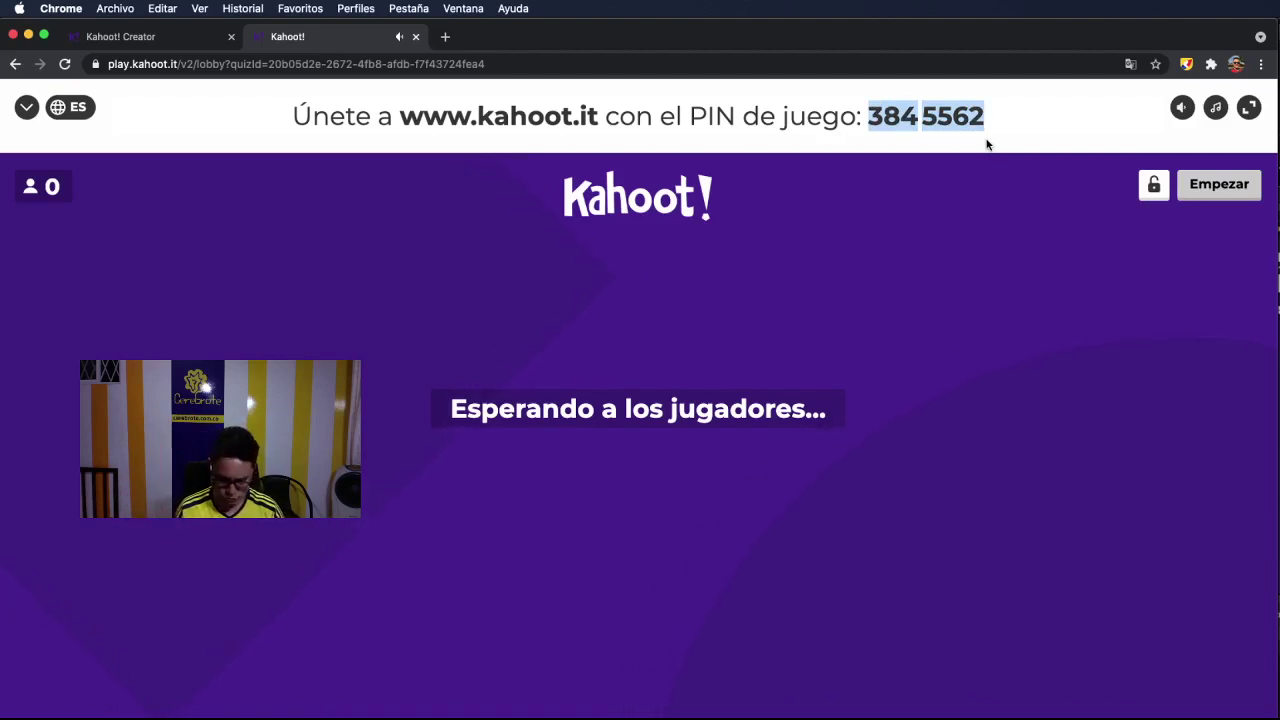
{"action": "left_click", "coordinate": [445, 37]}
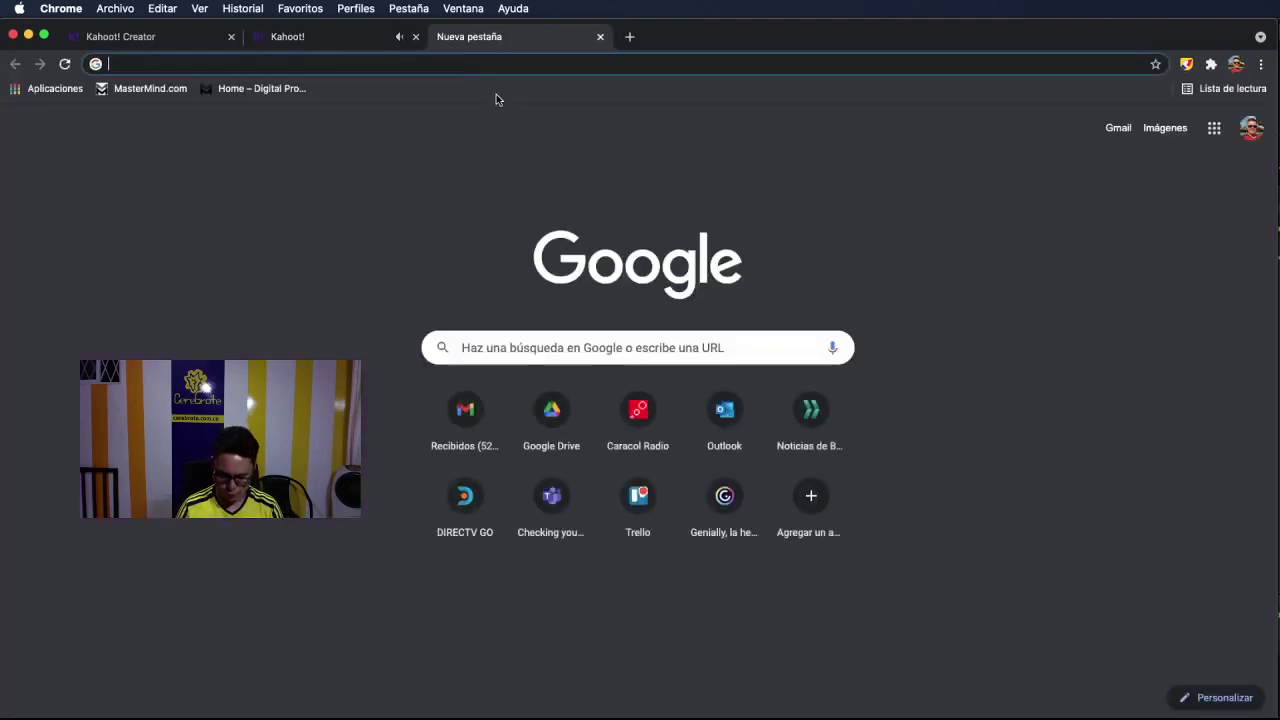
{"action": "type", "text": "kahoot.it"}
{"action": "key", "text": "Return"}
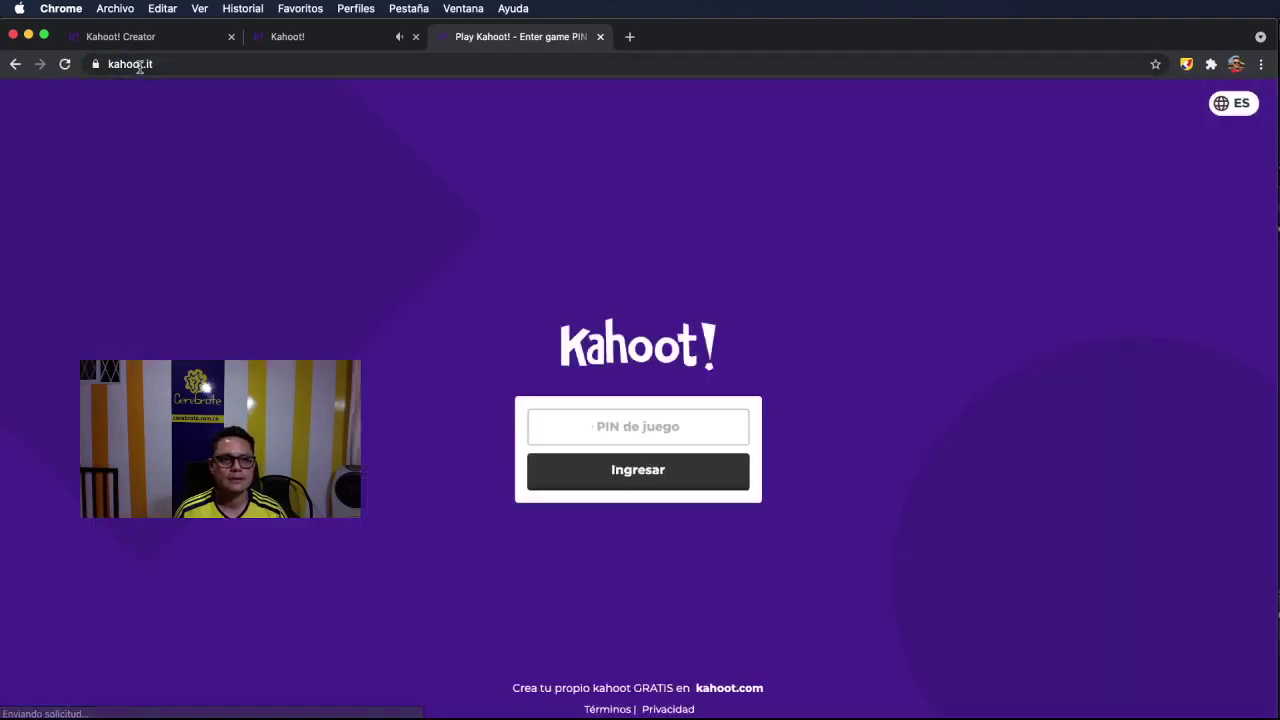
- Try to load just kahoot instead of the kahoot.it address in the player tab
{"action": "left_click_drag", "start_coordinate": [150, 64], "coordinate": [200, 71]}
{"action": "key", "text": "BackSpace"}
{"action": "key", "text": "Return"}
{"action": "left_click", "coordinate": [208, 68]}
{"action": "left_click", "coordinate": [211, 66]}
{"action": "key", "text": "BackSpace"}
{"action": "key", "text": "BackSpace"}
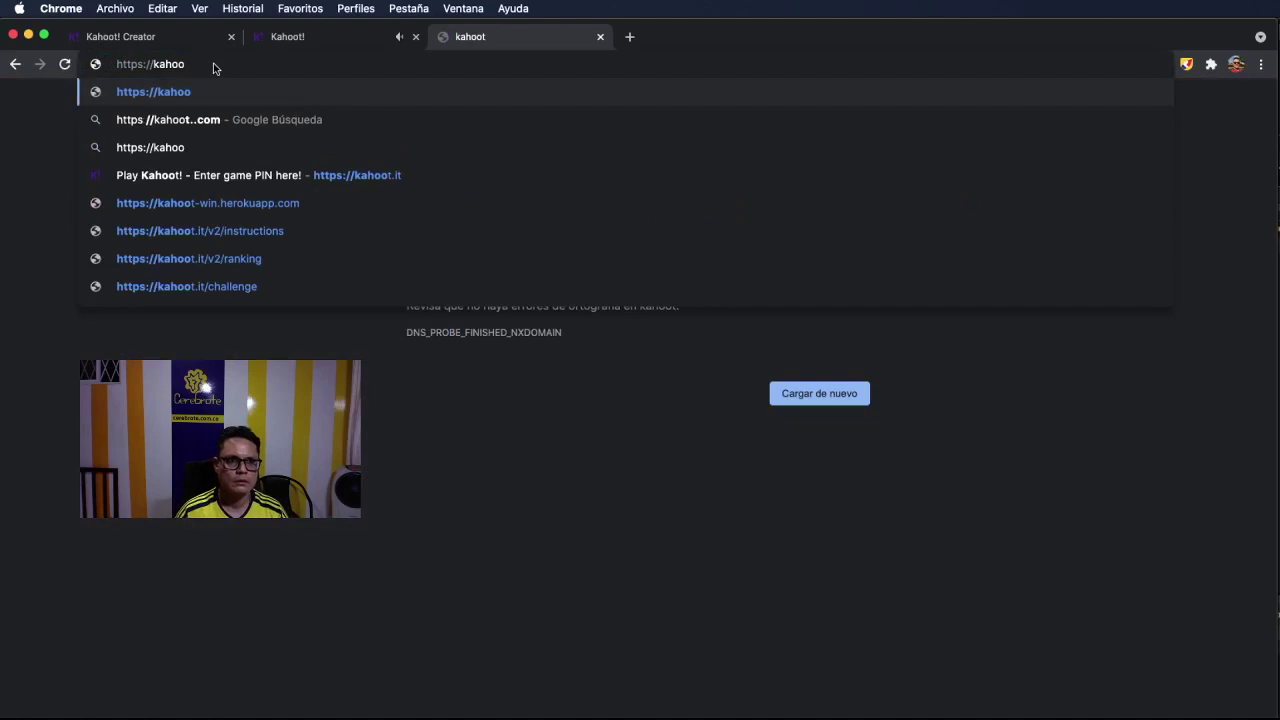
{"action": "type", "text": "t.it"}
{"action": "left_click_drag", "start_coordinate": [152, 64], "coordinate": [90, 68]}
{"action": "key", "text": "BackSpace"}
{"action": "key", "text": "Return"}
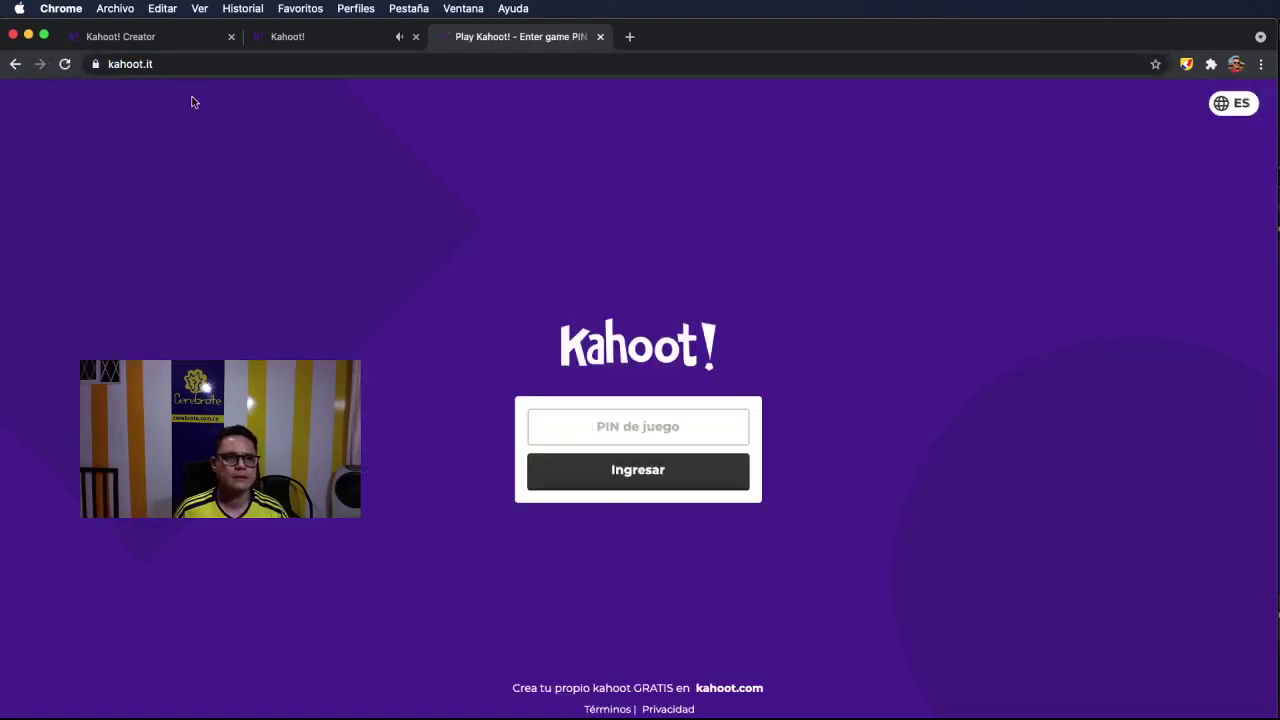
- Search Google for kahoot and open the "Play Kahoot! - Enter game PIN here!" result
{"action": "left_click", "coordinate": [211, 63]}
{"action": "left_click", "coordinate": [233, 64]}
{"action": "key", "text": "BackSpace"}
{"action": "key", "text": "BackSpace"}
{"action": "key", "text": "BackSpace"}
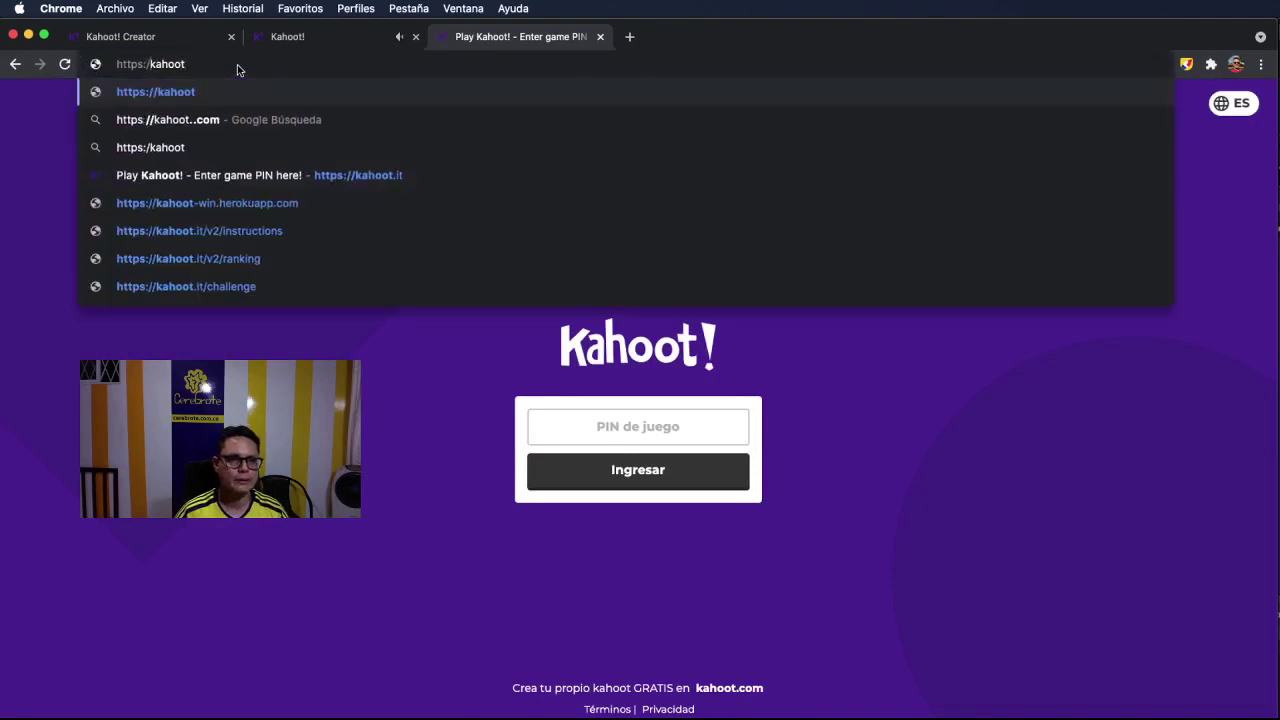
{"action": "key", "text": "alt+Left"}
{"action": "key", "text": "super+BackSpace"}
{"action": "key", "text": "Return"}
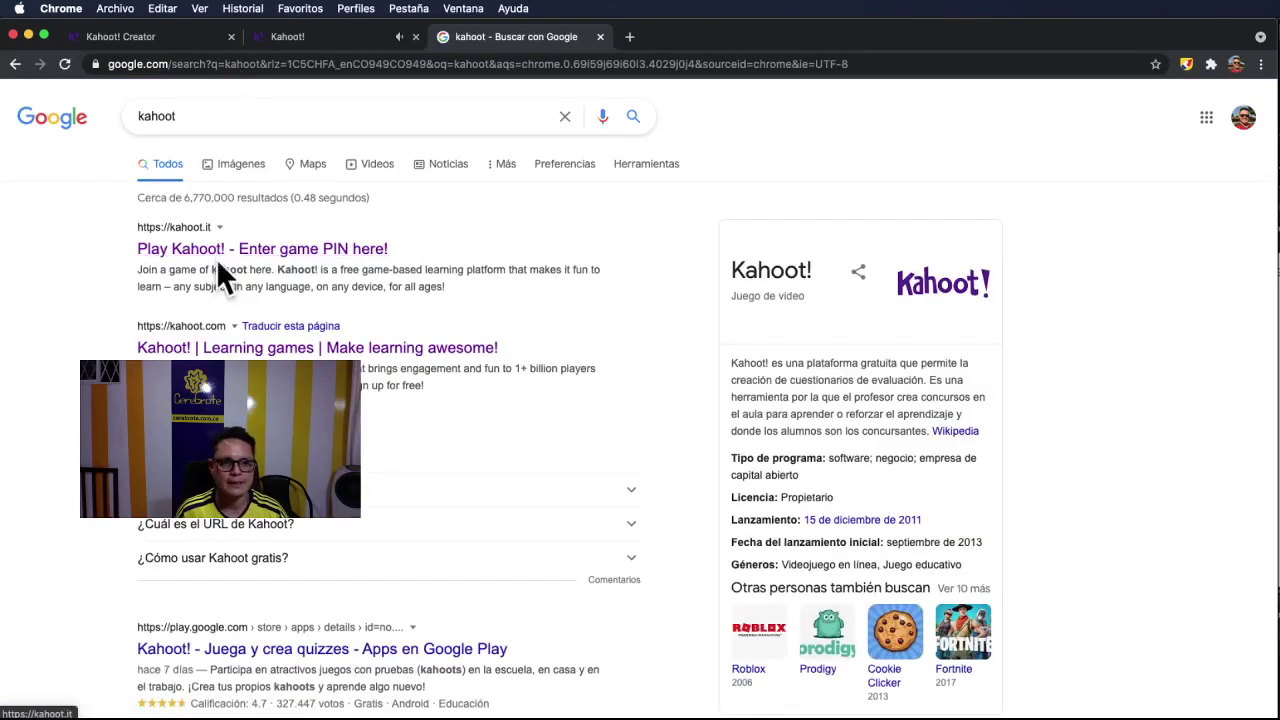
{"action": "left_click", "coordinate": [256, 250]}
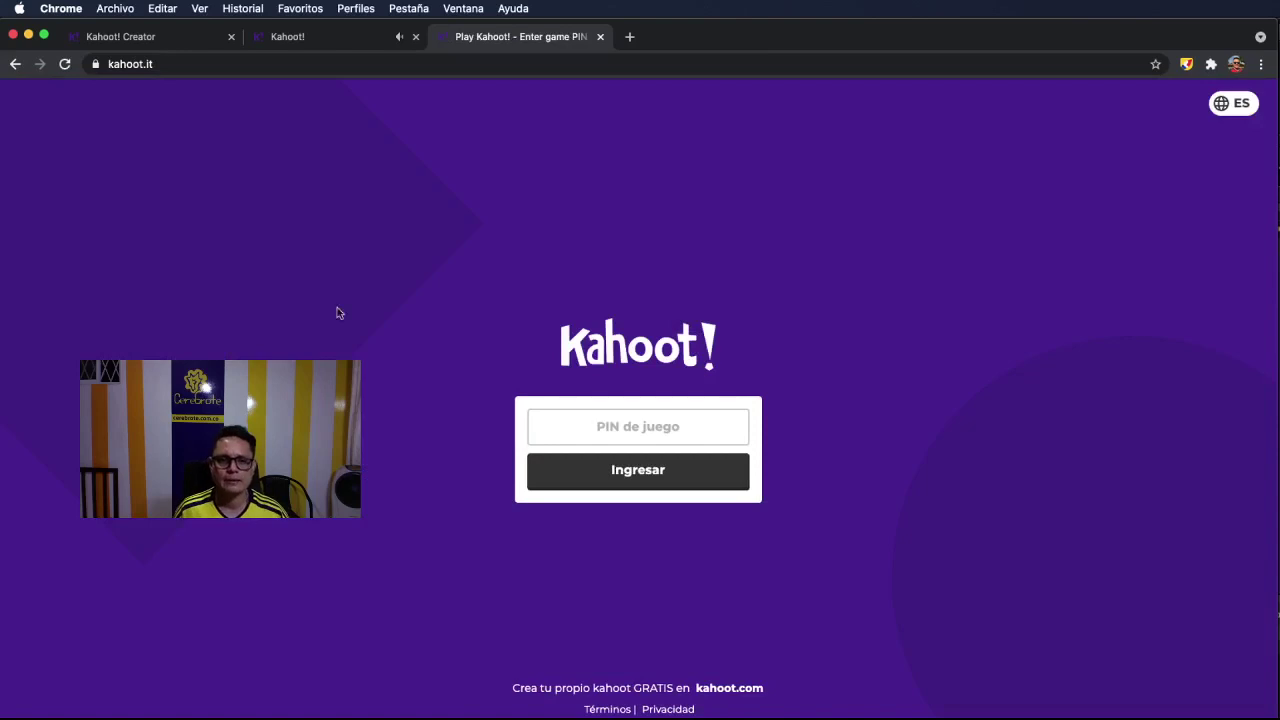
- Enter the copied game PIN and join the game with the nickname Cerebrote
{"action": "left_click", "coordinate": [656, 432]}
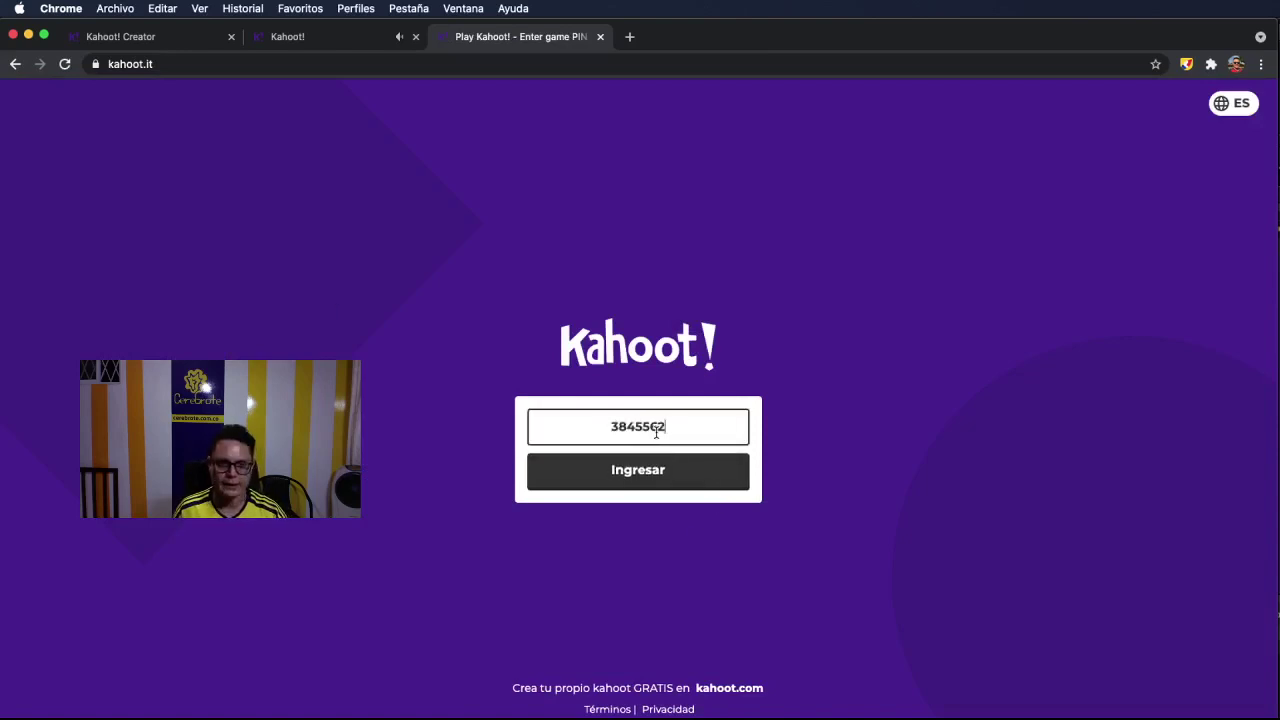
{"action": "left_click", "coordinate": [660, 481]}
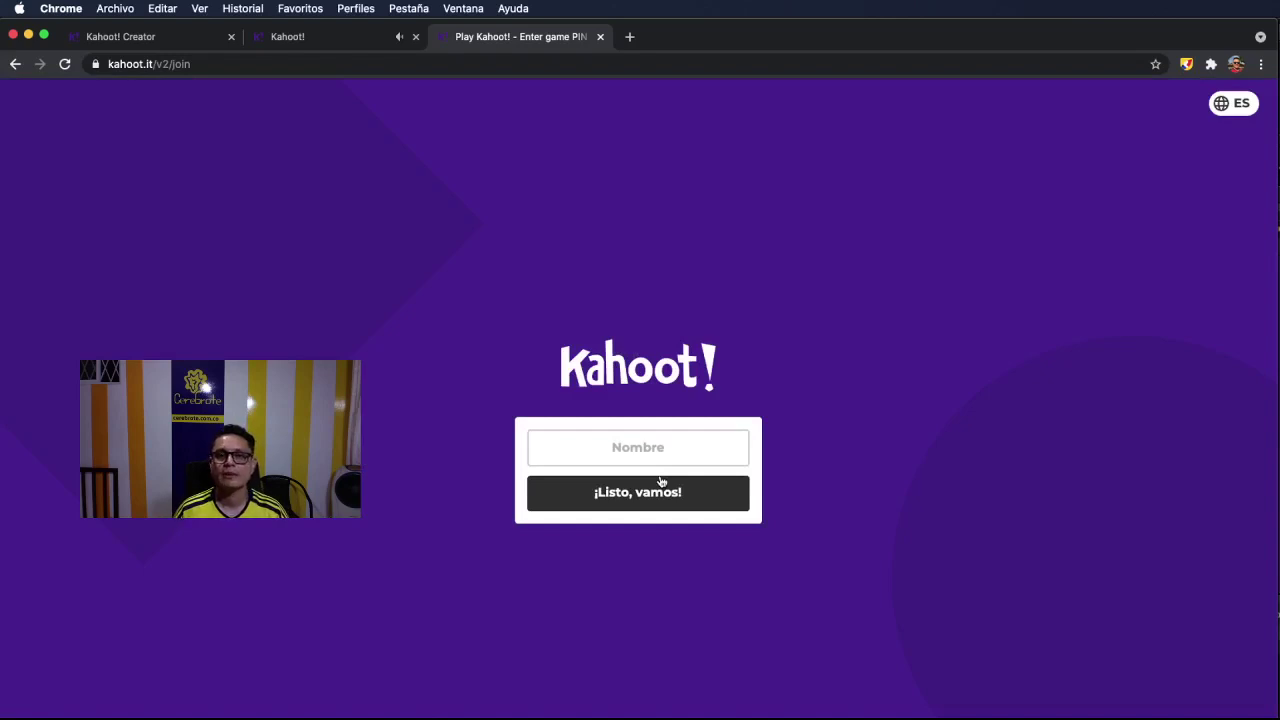
{"action": "left_click", "coordinate": [651, 448]}
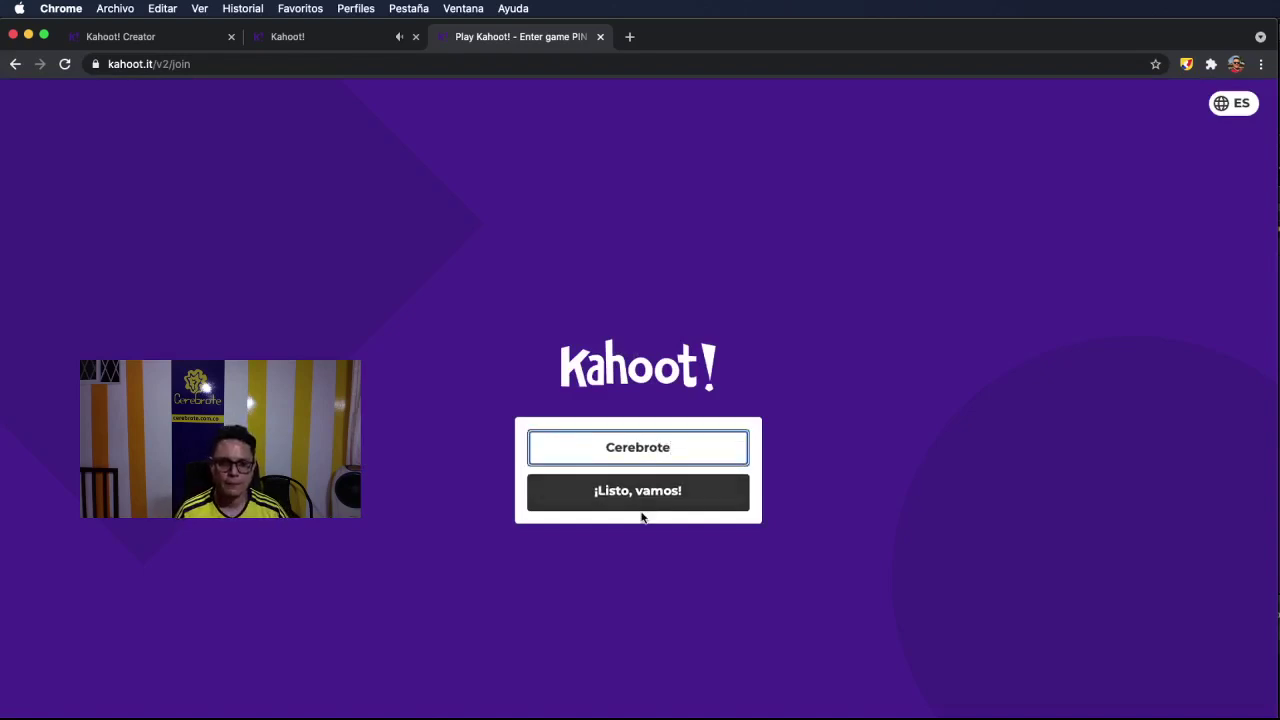
{"action": "left_click", "coordinate": [640, 493]}
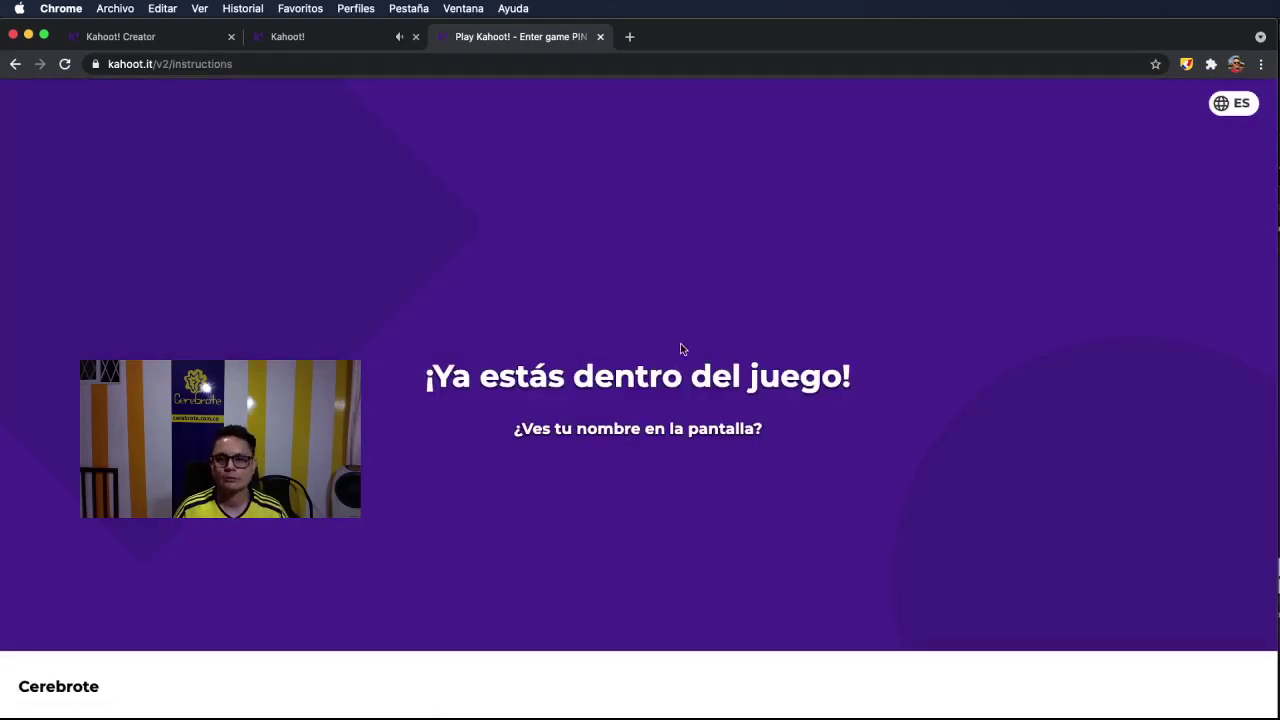
- Split the player tab into its own window and arrange it side by side with the host lobby window
{"action": "left_click_drag", "start_coordinate": [523, 38], "coordinate": [222, 100]}
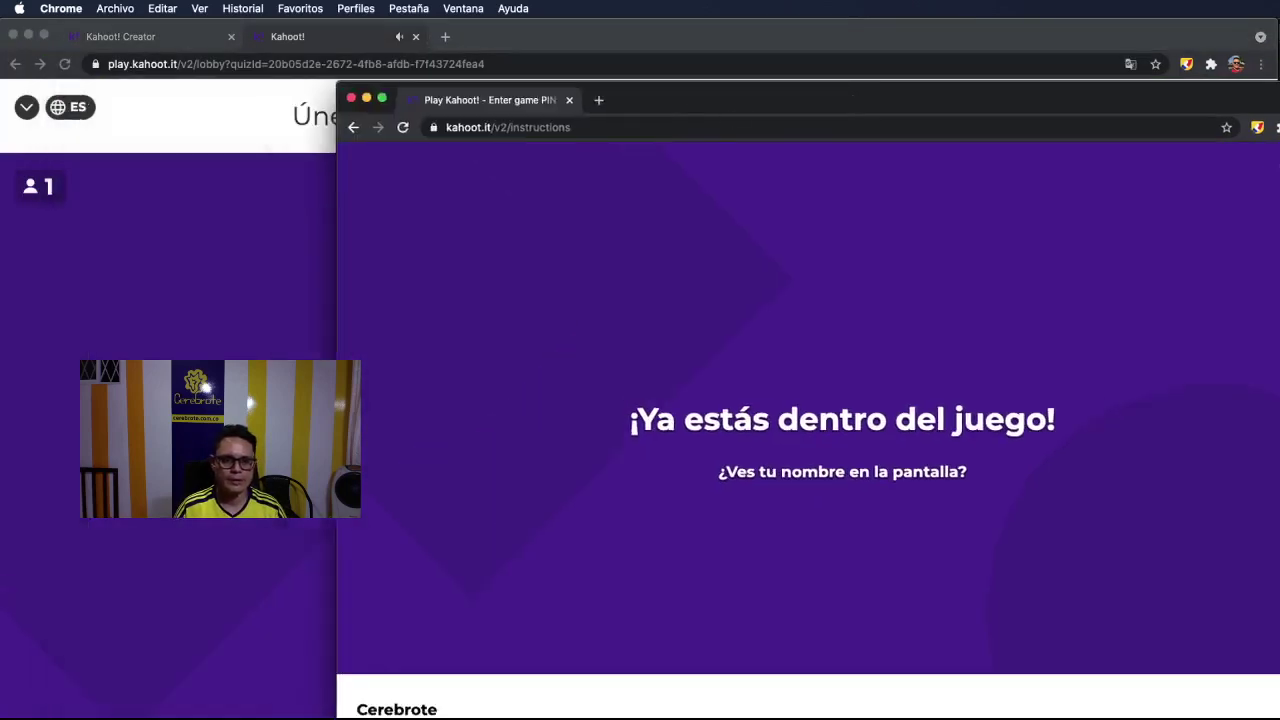
{"action": "left_click_drag", "start_coordinate": [1172, 96], "coordinate": [1104, 34]}
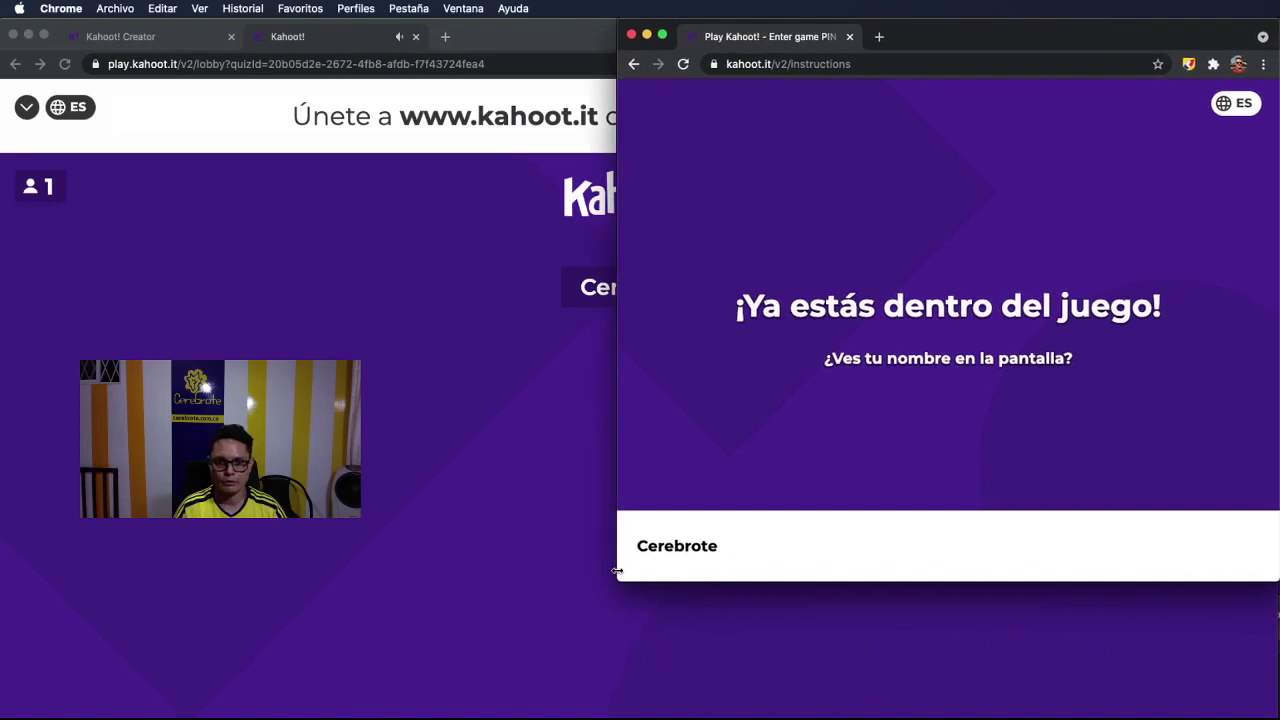
{"action": "left_click_drag", "start_coordinate": [619, 578], "coordinate": [617, 706]}
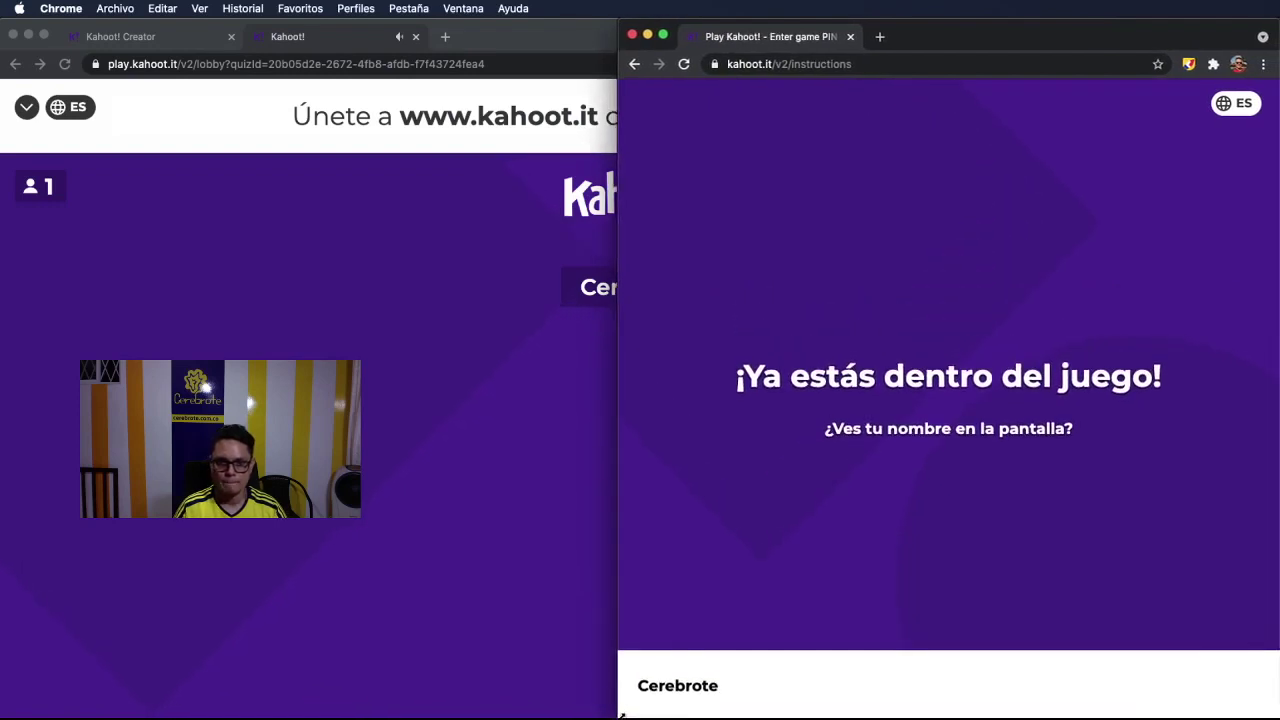
{"action": "left_click", "coordinate": [502, 571]}
{"action": "left_click_drag", "start_coordinate": [1277, 660], "coordinate": [617, 582]}
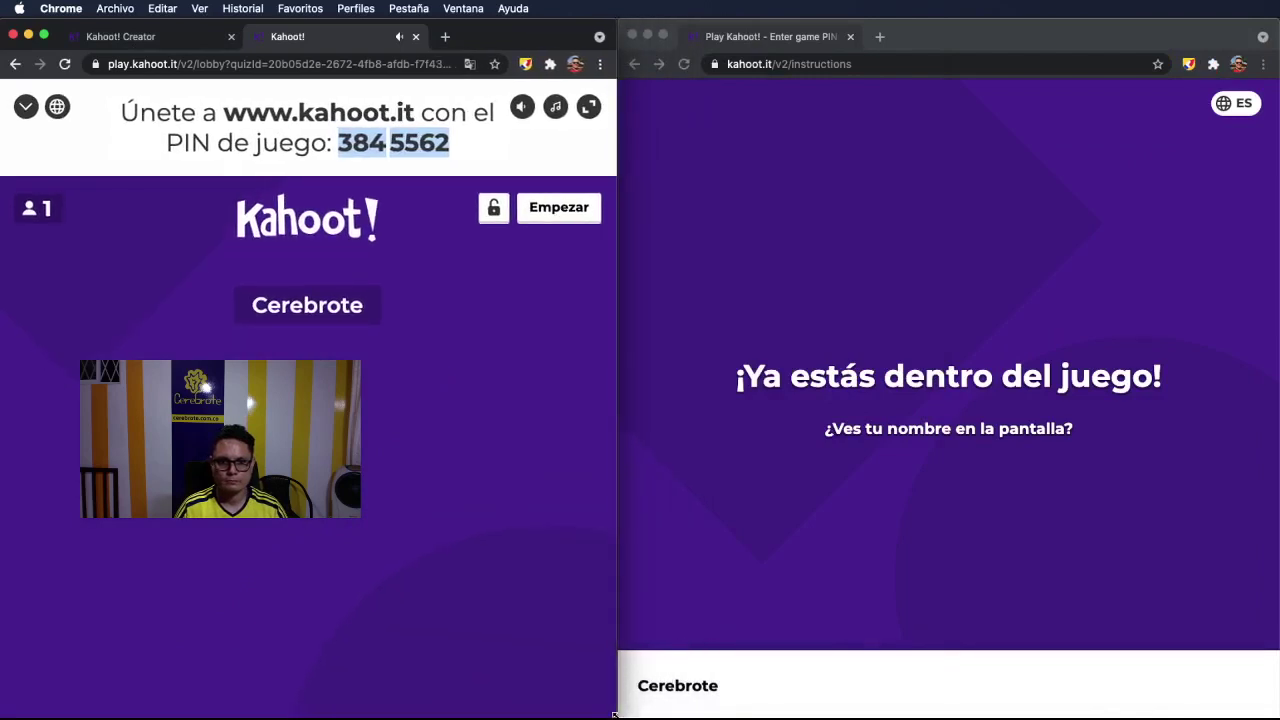
{"action": "key", "text": "super+Tab"}
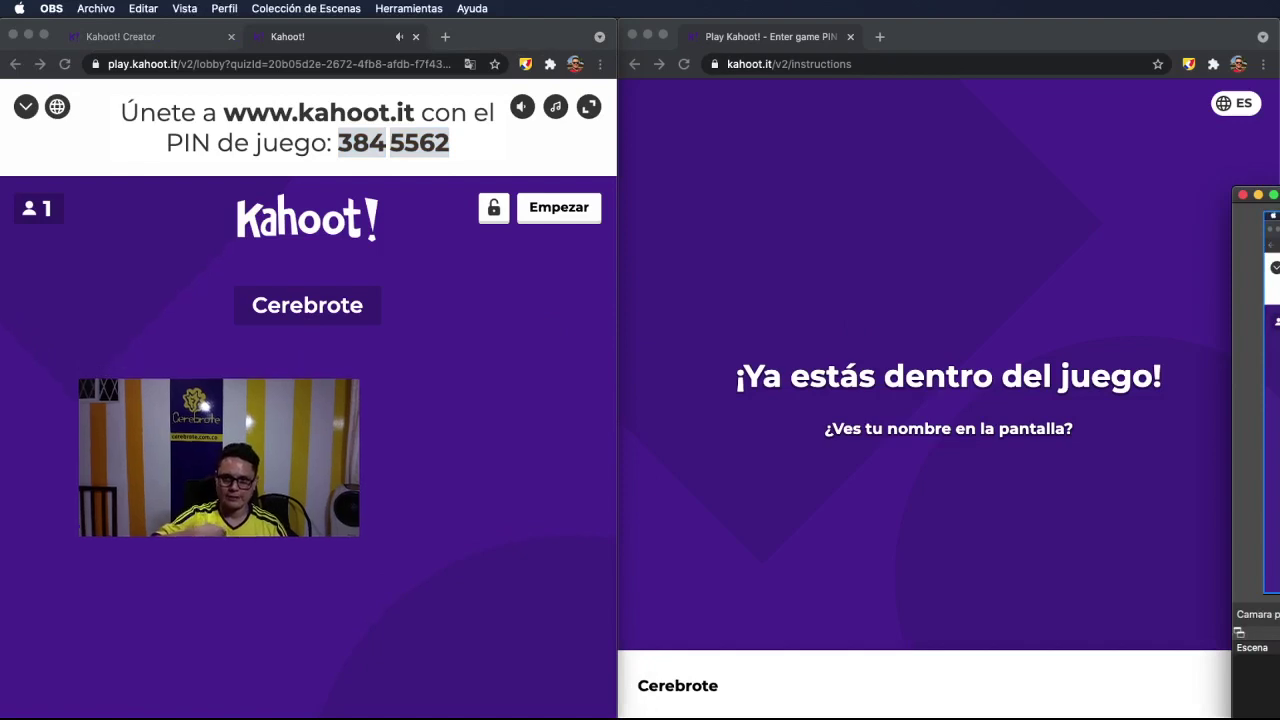
{"action": "left_click", "coordinate": [380, 394]}
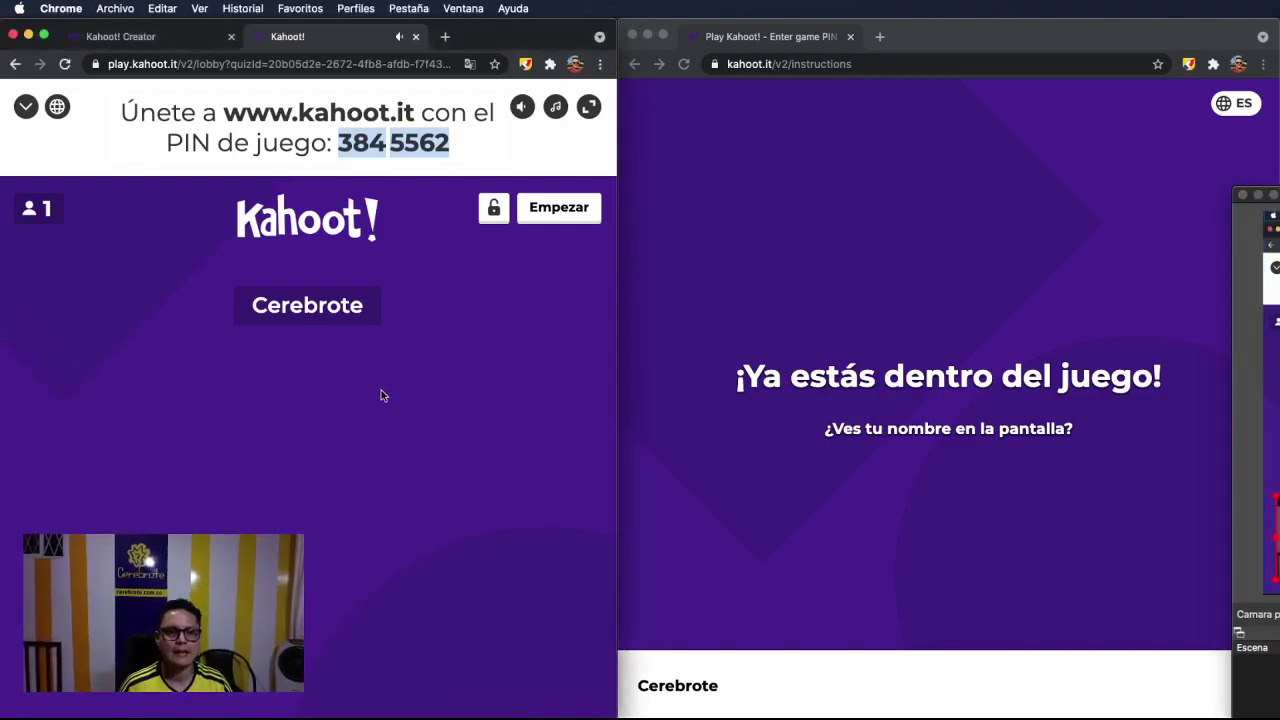
{"action": "left_click", "coordinate": [925, 246]}
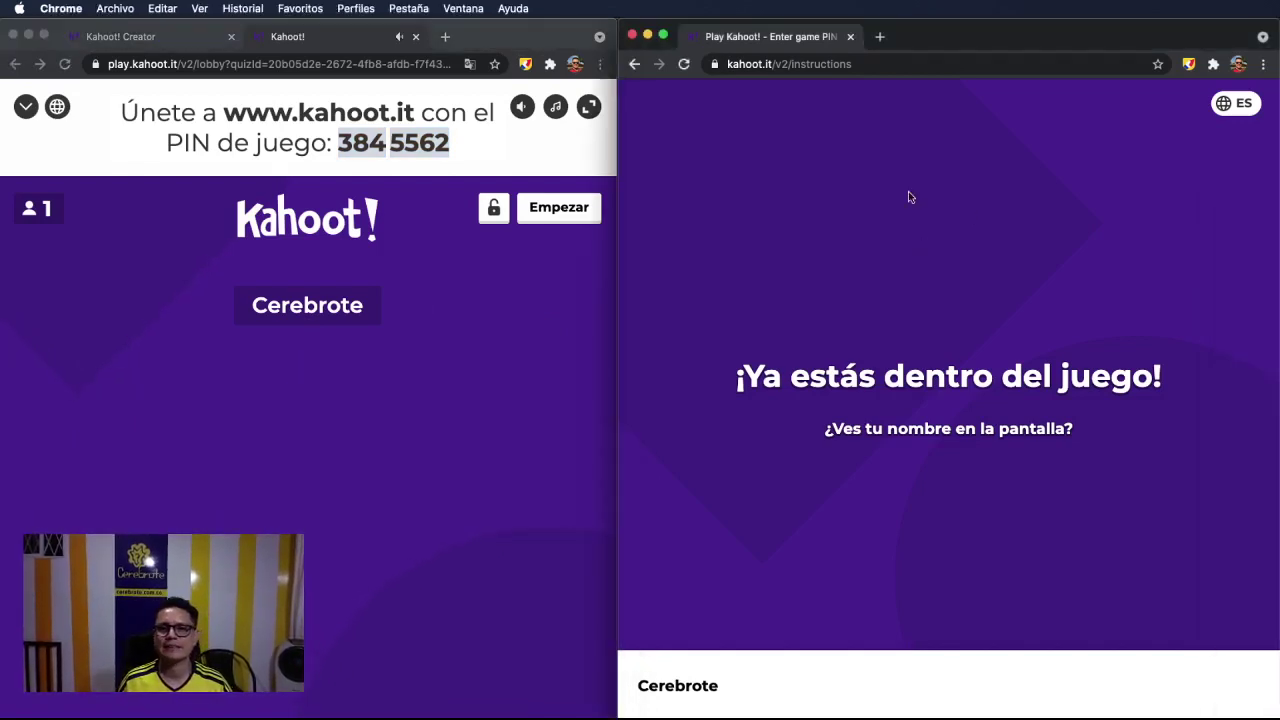